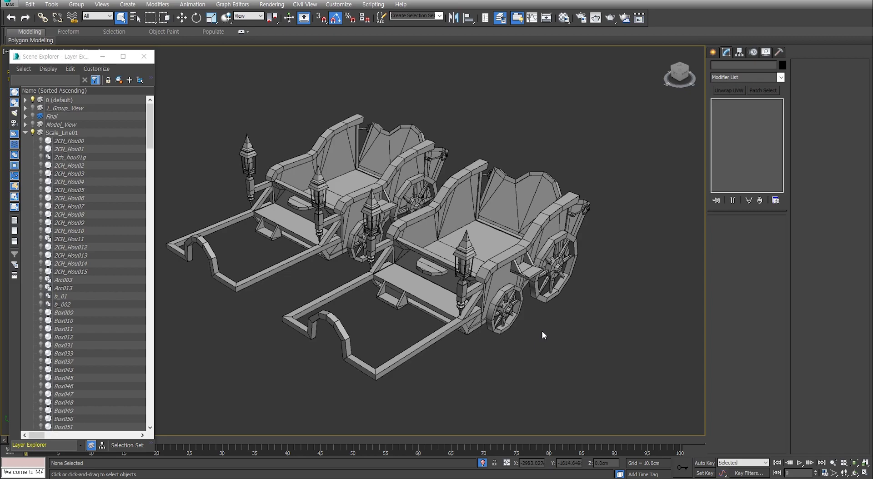
pyautogui.click(527, 268)
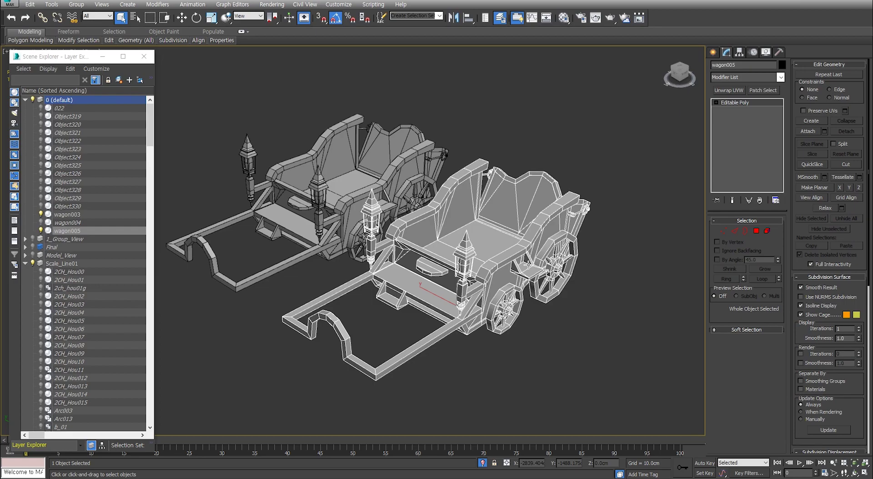
pyautogui.click(553, 326)
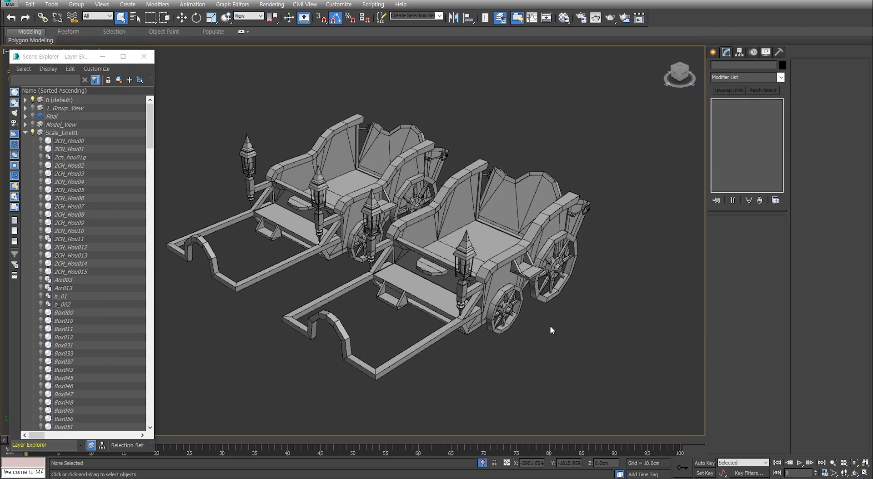
pyautogui.moveTo(535, 358); pyautogui.dragTo(282, 248)
pyautogui.keyDown('alt'); pyautogui.moveTo(452, 254); pyautogui.dragTo(466, 252, button='middle'); pyautogui.keyUp('alt')
pyautogui.keyDown('alt'); pyautogui.moveTo(522, 350); pyautogui.dragTo(531, 351, button='middle'); pyautogui.keyUp('alt')
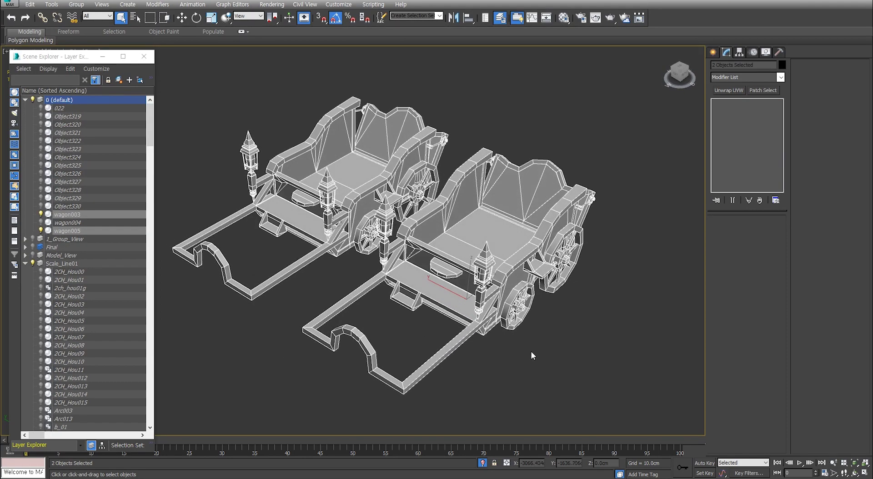
pyautogui.click(532, 348)
# Open the Material Editor and select both wagon models in the viewport.
pyautogui.press('m')
pyautogui.moveTo(529, 83); pyautogui.dragTo(630, 89)
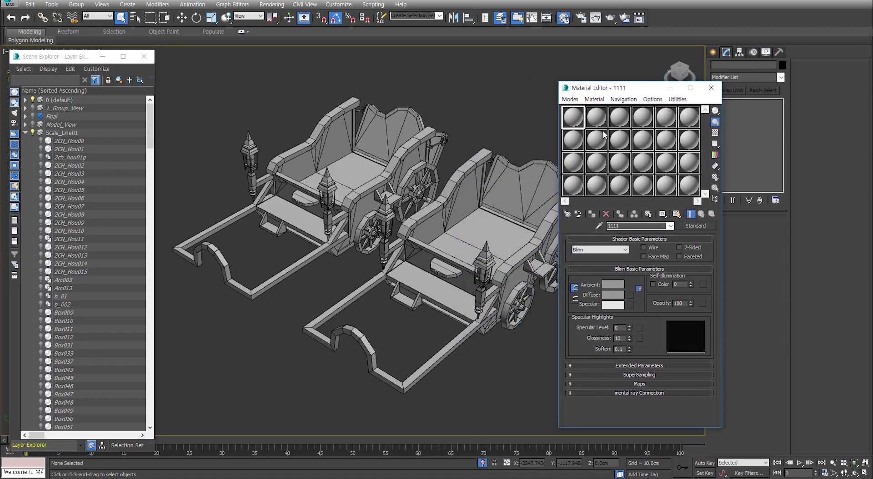
pyautogui.click(480, 204)
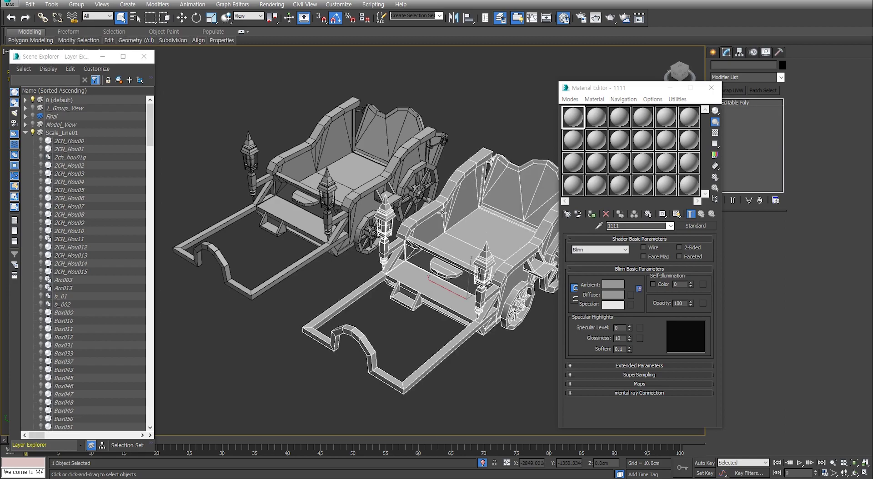
pyautogui.keyDown('ctrl'); pyautogui.click(381, 188); pyautogui.keyUp('ctrl')
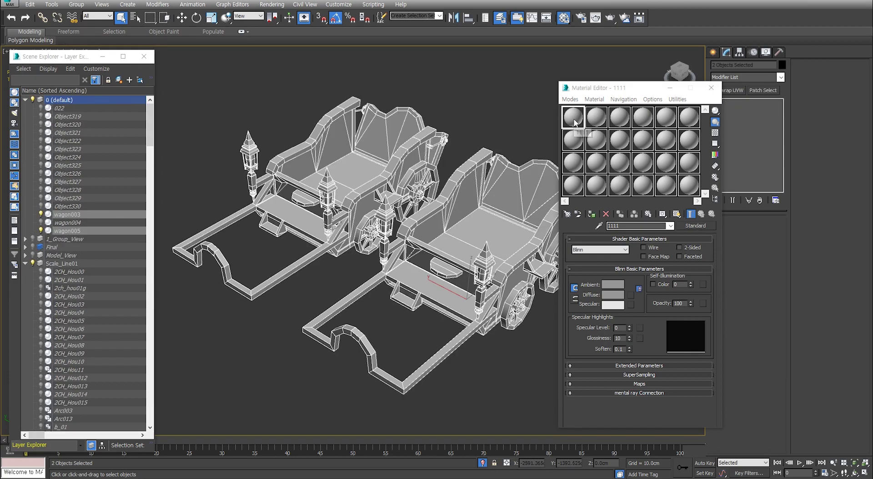
# Rename the material in the first sample slot to AAA and assign it to both selected wagons.
pyautogui.click(627, 226)
pyautogui.write('AAA')
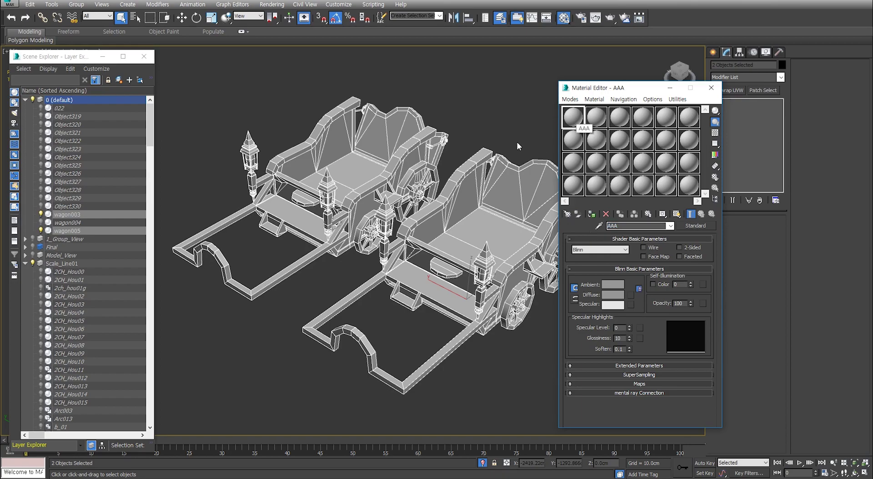
pyautogui.click(593, 214)
pyautogui.moveTo(569, 124); pyautogui.dragTo(505, 200)
pyautogui.click(613, 296)
pyautogui.moveTo(324, 86); pyautogui.dragTo(291, 99)
pyautogui.click(337, 125)
pyautogui.keyDown('alt'); pyautogui.moveTo(464, 258); pyautogui.dragTo(471, 223, button='middle'); pyautogui.keyUp('alt')
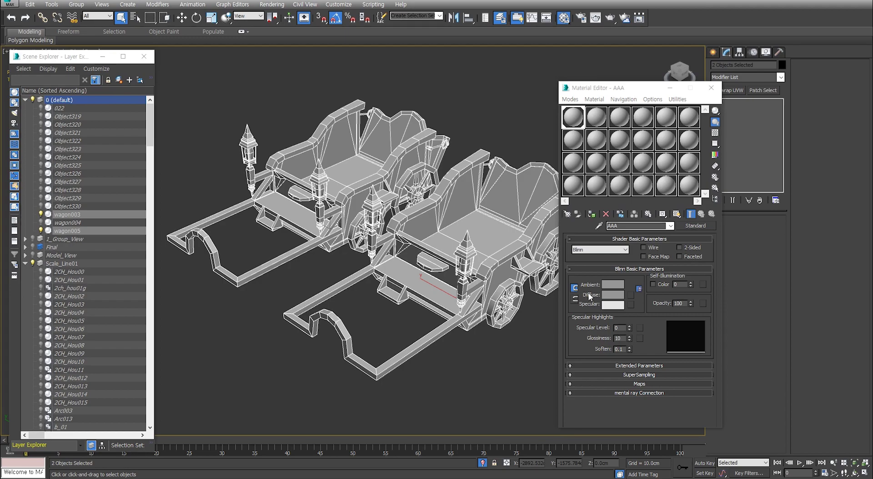
# Assign a Checker map to the AAA material's Diffuse channel and show it shaded on the wagons in the viewport.
pyautogui.click(631, 294)
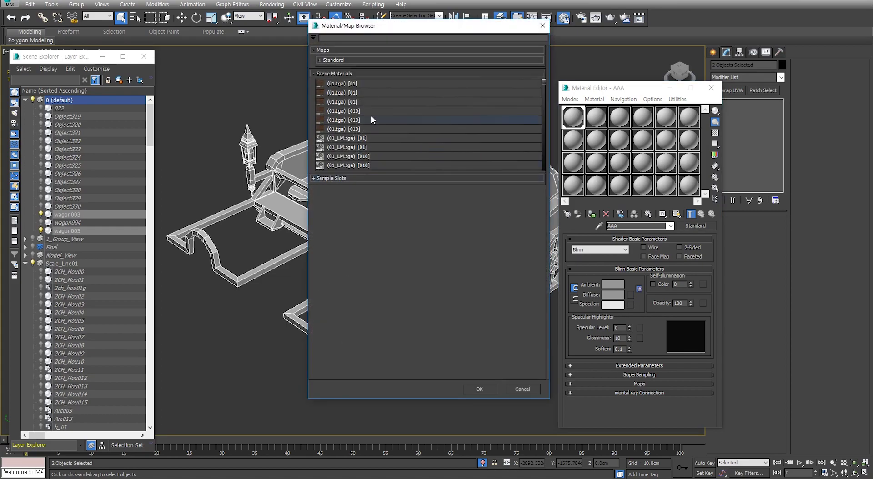
pyautogui.click(320, 60)
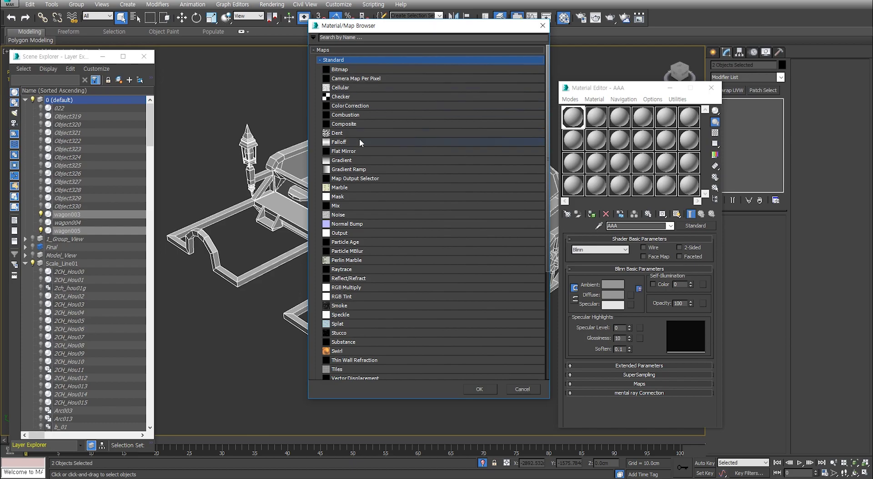
pyautogui.doubleClick(348, 100)
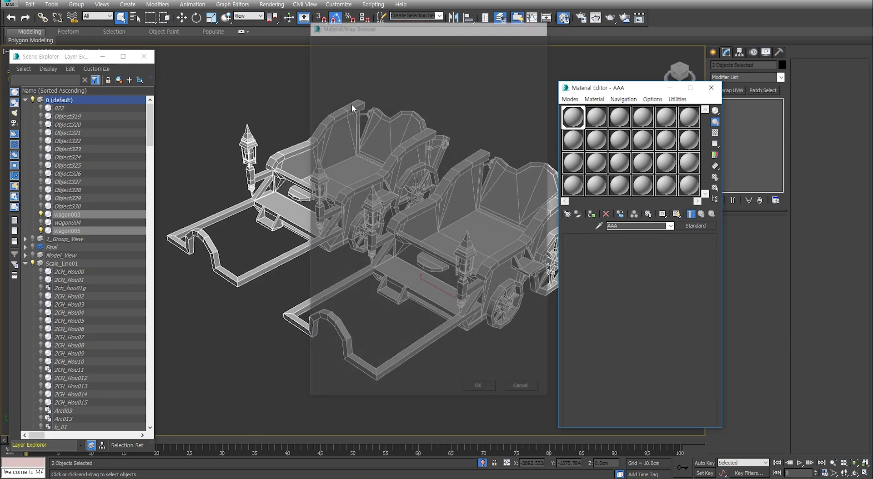
pyautogui.click(676, 214)
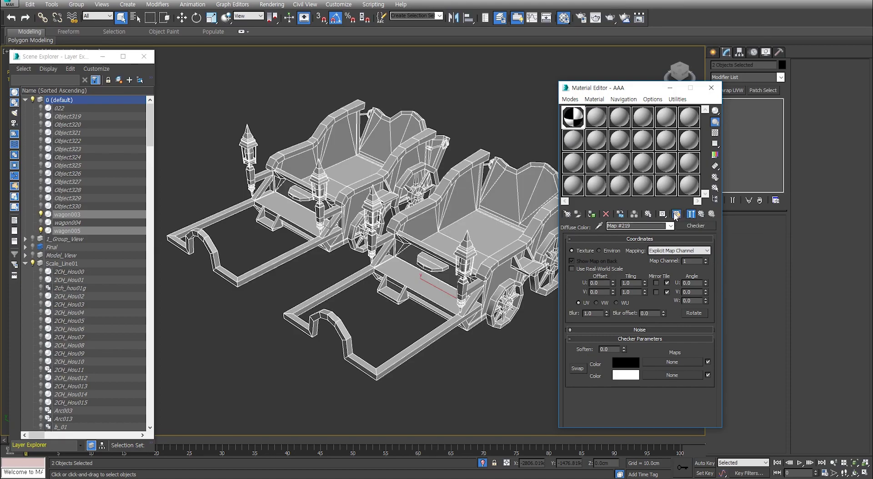
# Turn off the end-result display for the checker map and open a magnified preview of its sample slot beside the wagons.
pyautogui.keyDown('alt'); pyautogui.moveTo(421, 242); pyautogui.dragTo(474, 259, button='middle'); pyautogui.keyUp('alt')
pyautogui.keyDown('alt'); pyautogui.moveTo(453, 178); pyautogui.dragTo(555, 215, button='middle'); pyautogui.keyUp('alt')
pyautogui.click(692, 215)
pyautogui.doubleClick(576, 119)
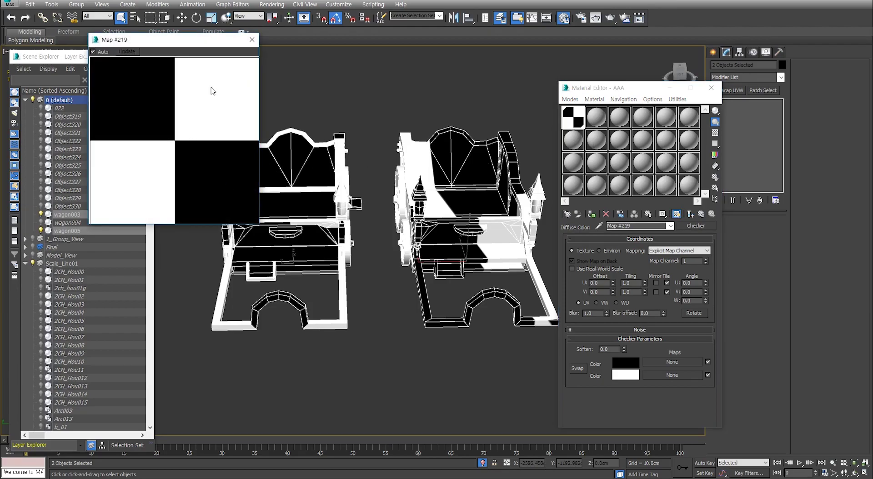
pyautogui.moveTo(201, 39); pyautogui.dragTo(357, 53)
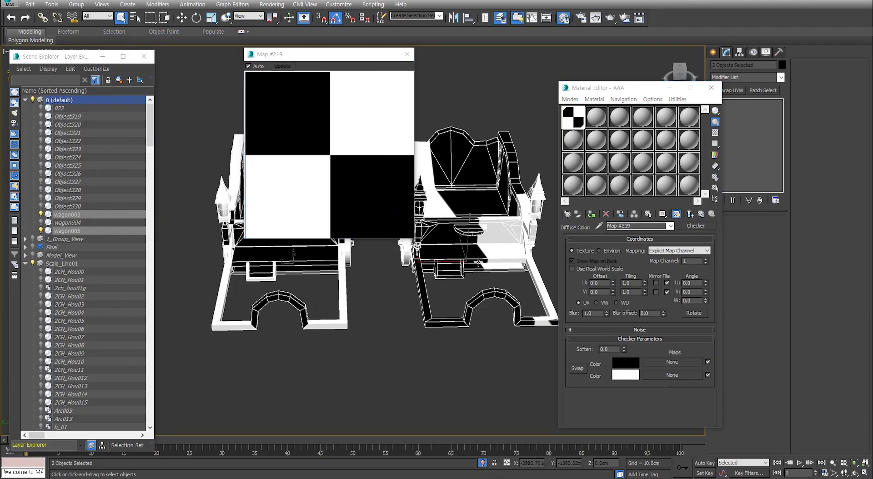
pyautogui.keyDown('alt'); pyautogui.moveTo(480, 261); pyautogui.dragTo(448, 176, button='middle'); pyautogui.keyUp('alt')
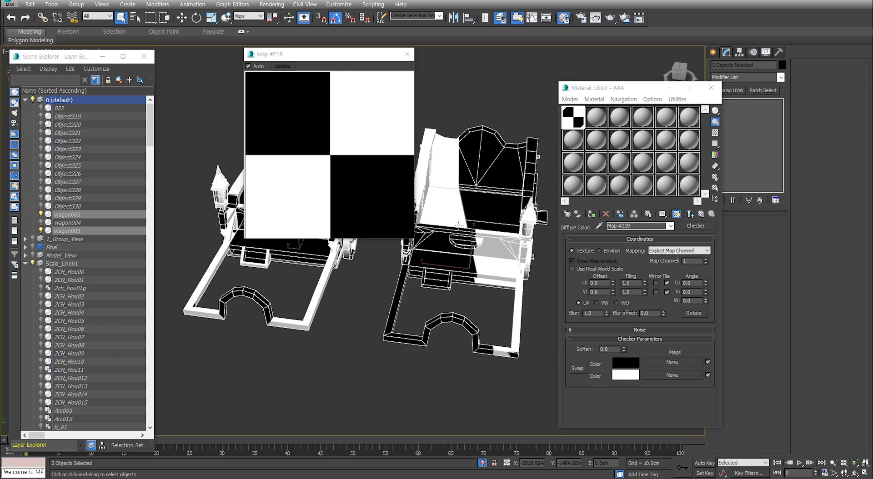
# Set the checker map's U and V tiling to 20 and close the magnified map preview.
pyautogui.doubleClick(638, 283)
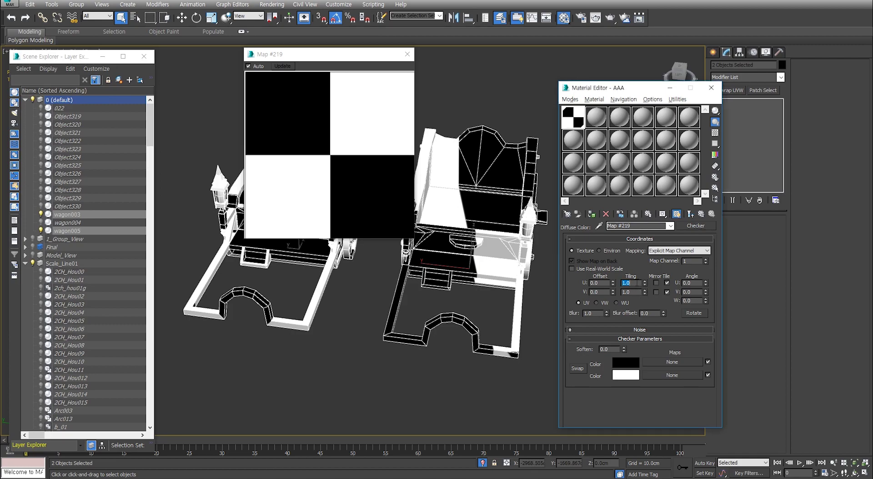
pyautogui.write('20')
pyautogui.press('Tab')
pyautogui.write('20')
pyautogui.press('Return')
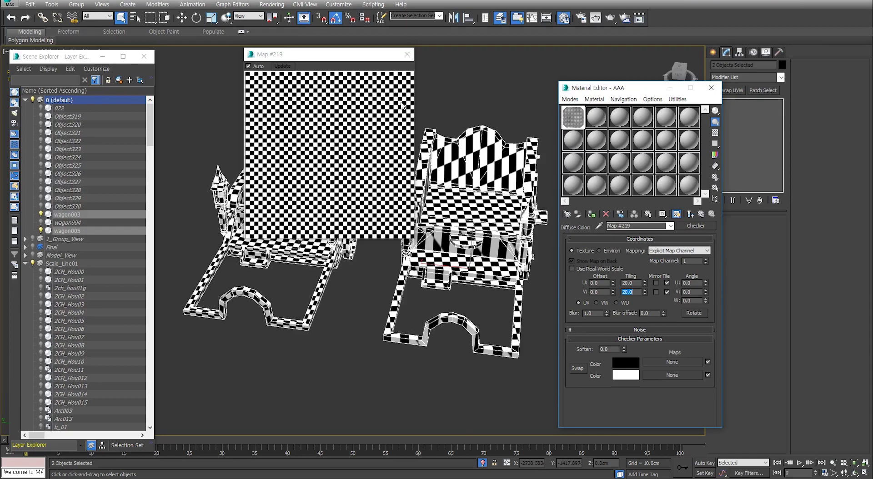
pyautogui.click(408, 54)
# Compare the checker pattern on the two wagons from several angles, looking for stretched and evenly mapped surfaces.
pyautogui.keyDown('alt'); pyautogui.moveTo(378, 201); pyautogui.dragTo(314, 205, button='middle'); pyautogui.keyUp('alt')
pyautogui.keyDown('alt'); pyautogui.moveTo(350, 241); pyautogui.dragTo(313, 214, button='middle'); pyautogui.keyUp('alt')
pyautogui.scroll(3, 397, 240)
pyautogui.click(315, 212)
pyautogui.scroll(2, 335, 231)
pyautogui.scroll(-3, 385, 227)
pyautogui.click(386, 250)
pyautogui.keyDown('alt'); pyautogui.moveTo(423, 249); pyautogui.dragTo(372, 266, button='middle'); pyautogui.keyUp('alt')
pyautogui.keyDown('alt'); pyautogui.moveTo(419, 195); pyautogui.dragTo(319, 211, button='middle'); pyautogui.keyUp('alt')
pyautogui.scroll(-3, 450, 214)
pyautogui.scroll(3, 332, 211)
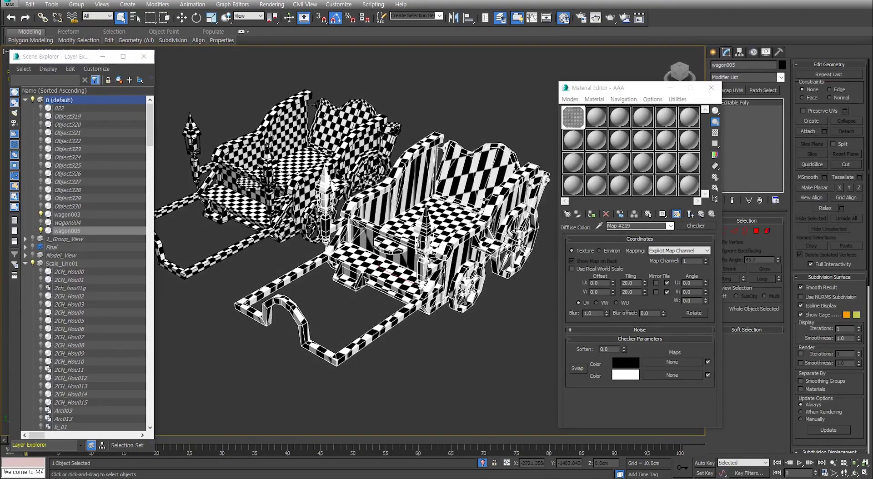
# Apply an Unwrap UVW modifier to wagon003, the wagon farther back in the viewport.
pyautogui.moveTo(663, 94); pyautogui.dragTo(610, 88)
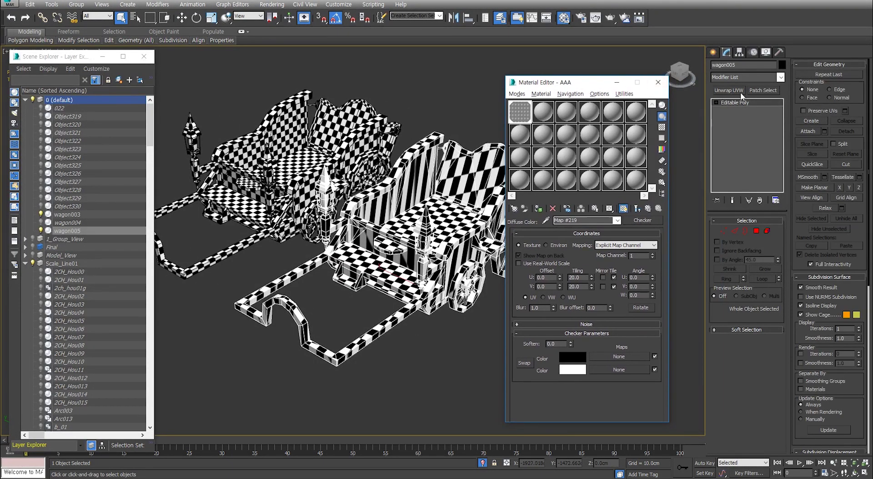
pyautogui.click(425, 147)
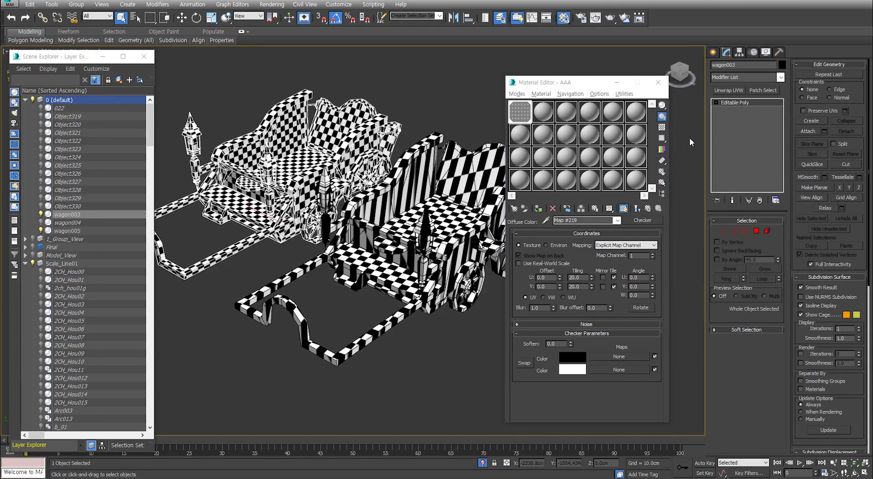
pyautogui.click(764, 77)
pyautogui.write('u')
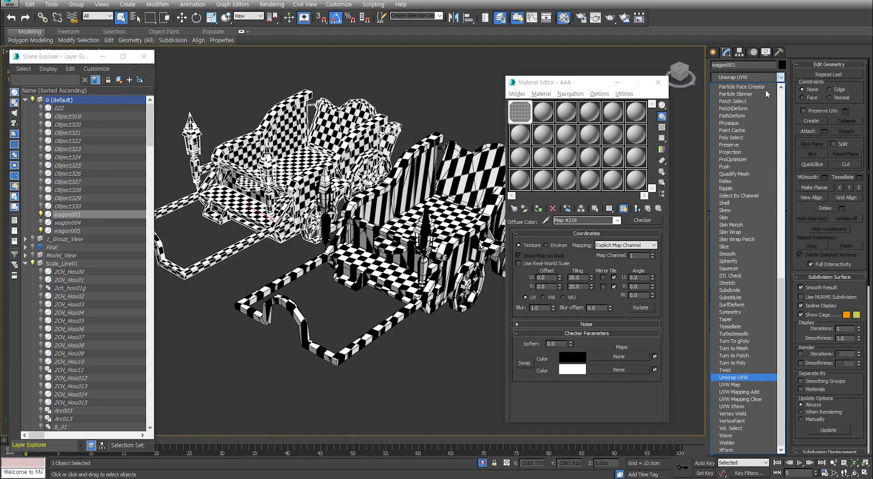
pyautogui.click(744, 379)
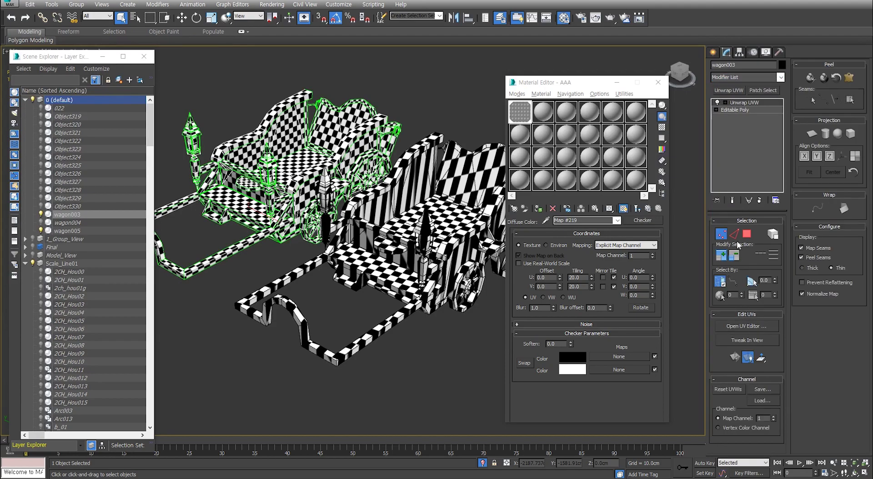
# Examine wagon003's existing UV layout in the UV editor, close the editor and leave the modifier's sub-object level.
pyautogui.click(754, 327)
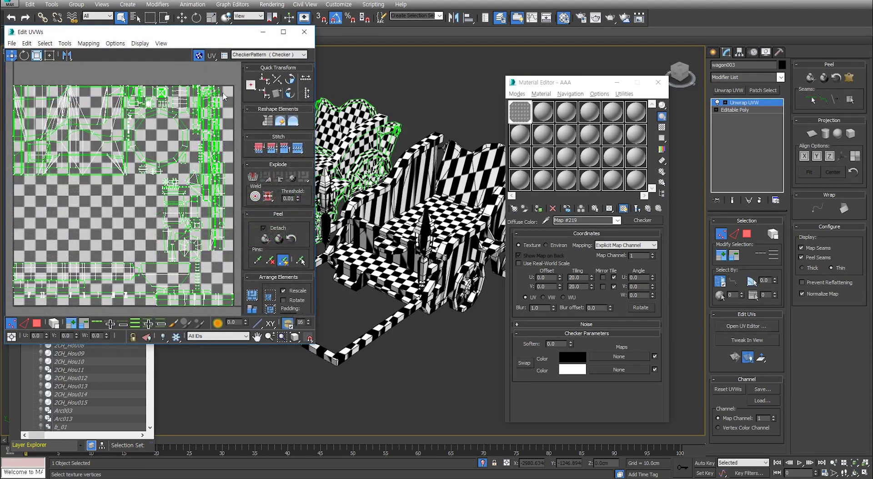
pyautogui.moveTo(206, 39); pyautogui.dragTo(380, 58)
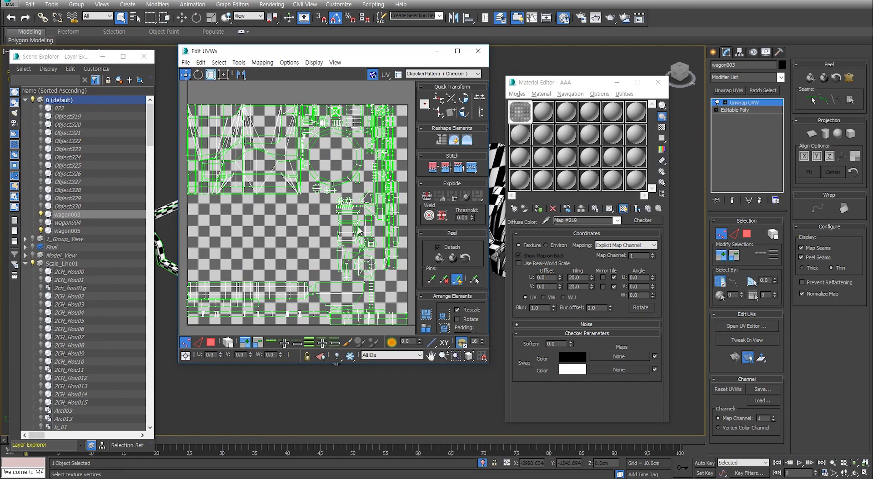
pyautogui.click(478, 51)
pyautogui.click(742, 102)
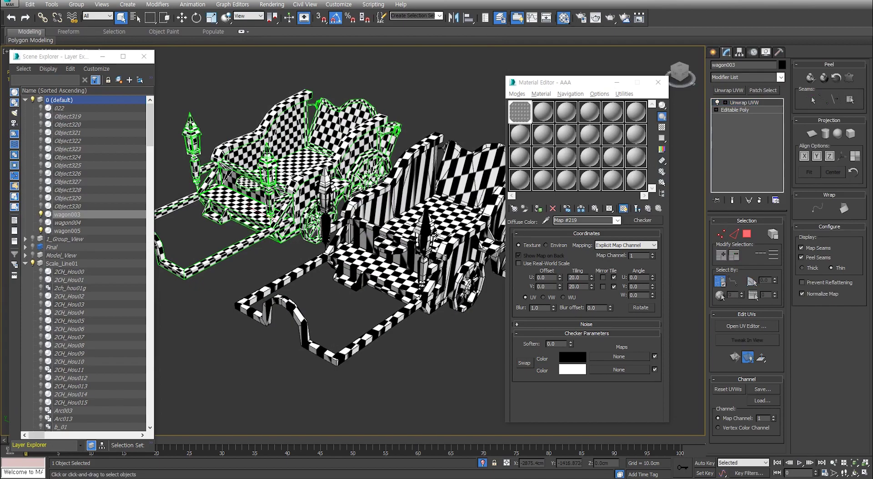
# Apply an Unwrap UVW modifier to wagon005, the wagon nearer the camera.
pyautogui.click(436, 234)
pyautogui.click(746, 77)
pyautogui.scroll(-5, 744, 362)
pyautogui.click(744, 375)
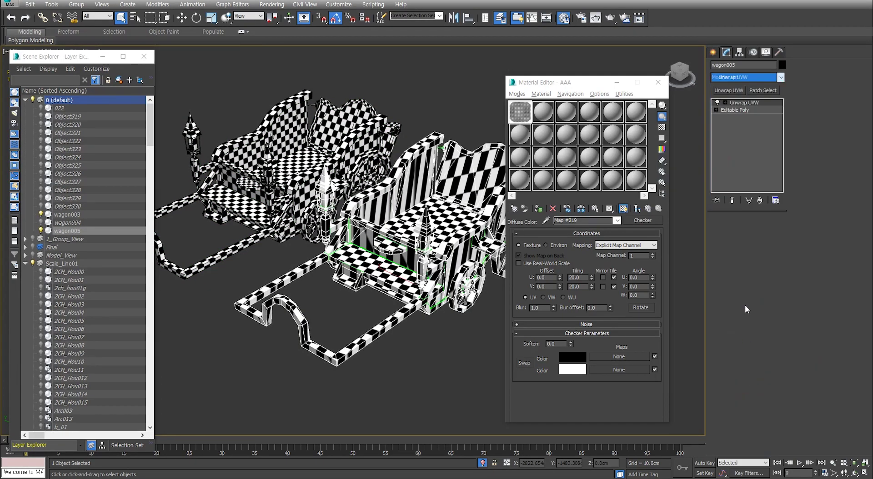
# Examine wagon005's UV layout in the UV editor with all UV vertices selected, close the editor and leave sub-object editing.
pyautogui.click(759, 326)
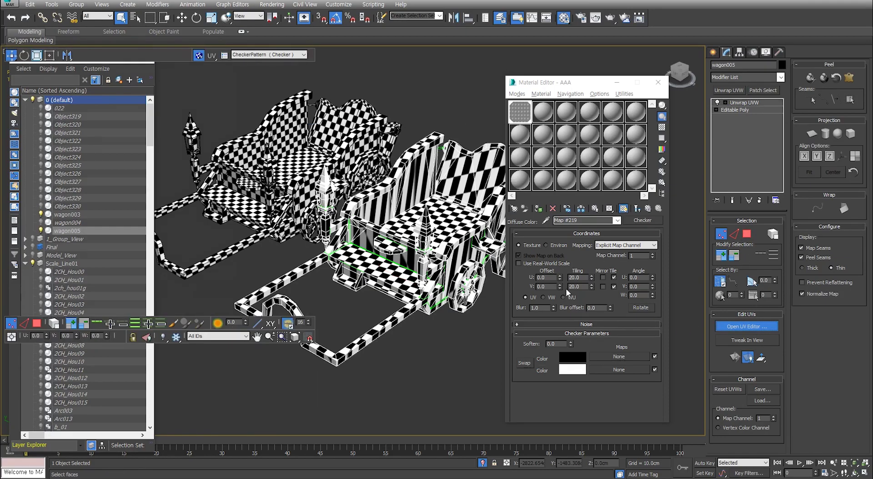
pyautogui.moveTo(164, 35); pyautogui.dragTo(255, 43)
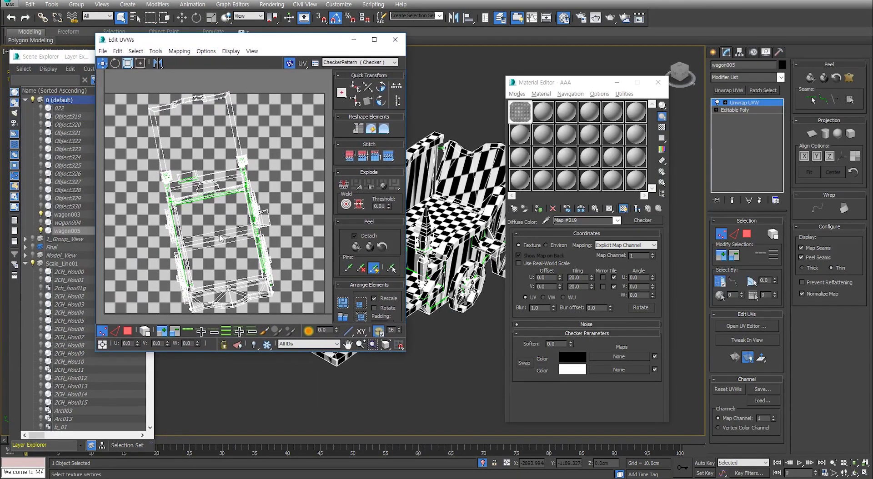
pyautogui.scroll(-2, 239, 212)
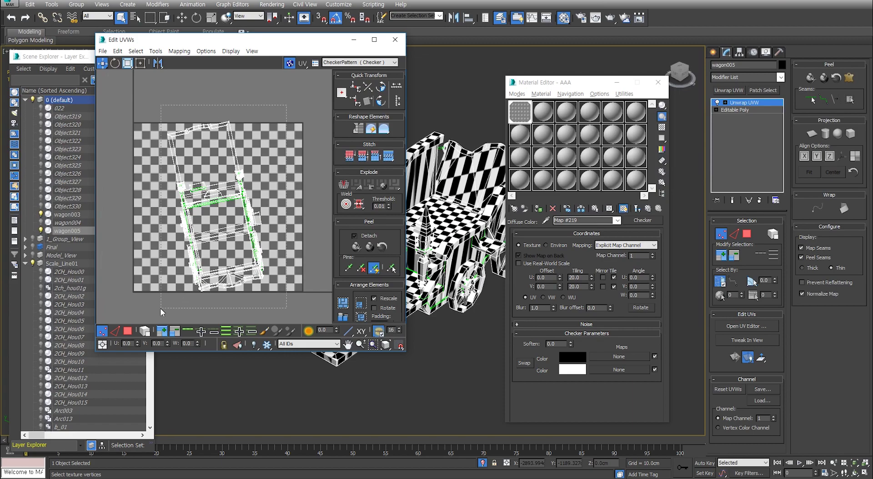
pyautogui.moveTo(160, 308); pyautogui.dragTo(160, 308)
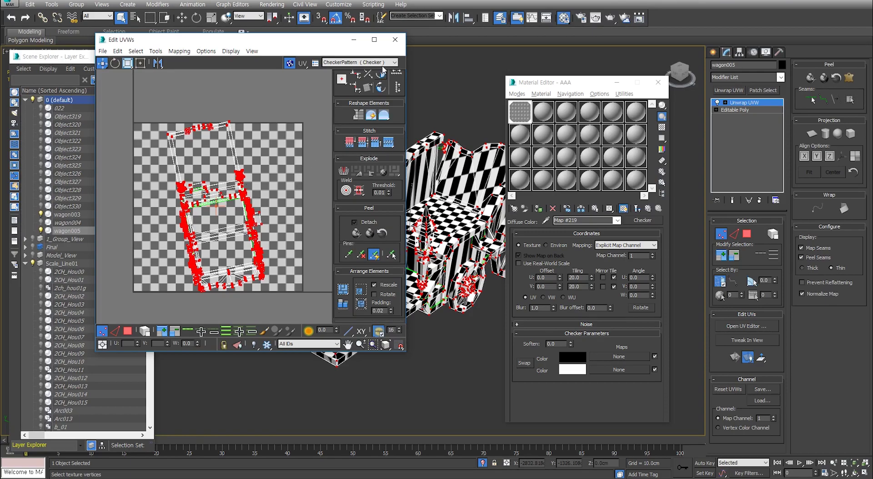
pyautogui.click(395, 40)
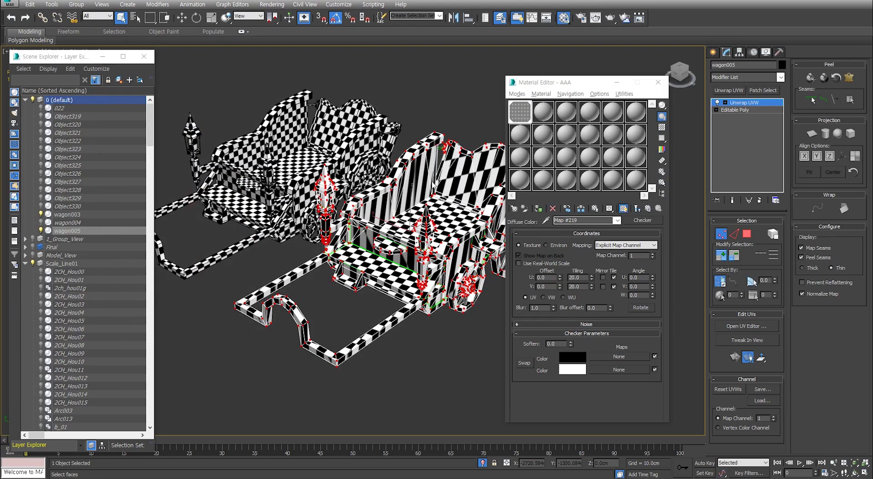
pyautogui.keyDown('alt'); pyautogui.moveTo(435, 221); pyautogui.dragTo(391, 208, button='middle'); pyautogui.keyUp('alt')
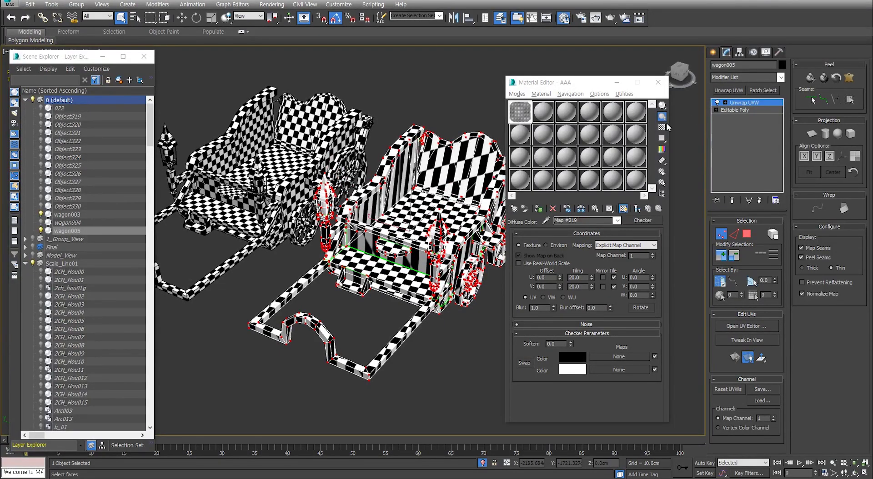
pyautogui.click(740, 104)
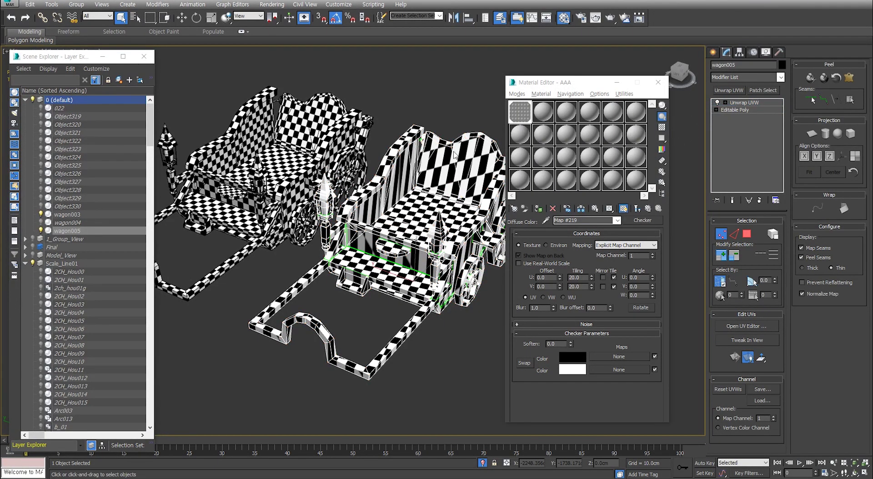
# Isolate wagon005 in the viewport, keeping it as the selected object.
pyautogui.click(284, 214)
pyautogui.hotkey('ctrl', 'z')
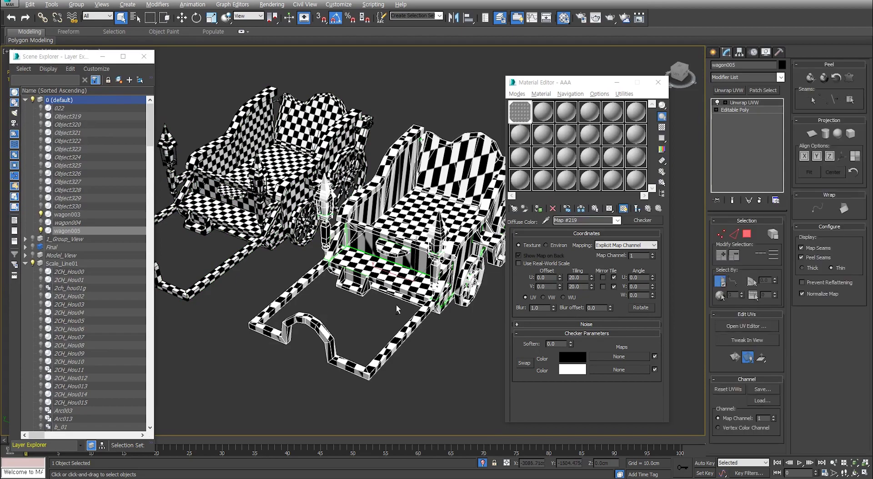
pyautogui.hotkey('alt', 'q')
pyautogui.keyDown('alt'); pyautogui.moveTo(397, 304); pyautogui.dragTo(412, 208, button='middle'); pyautogui.keyUp('alt')
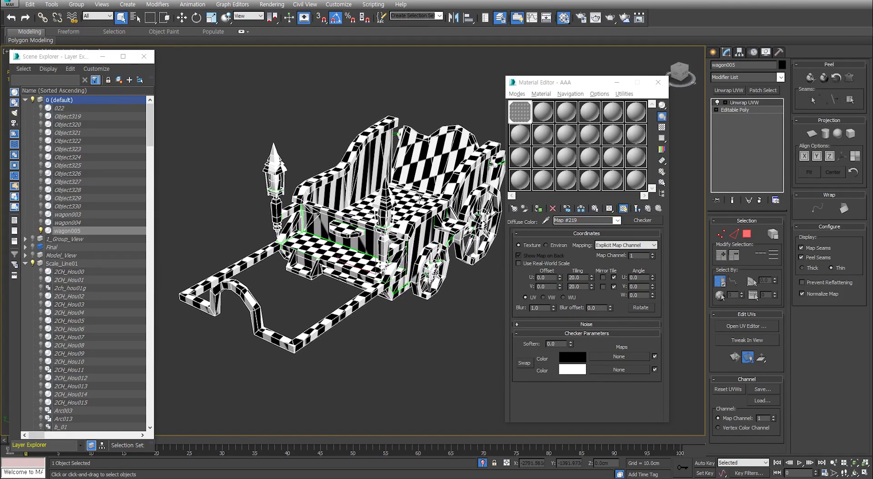
# Return to the parent material AAA and turn off the display of its checker map in the viewport.
pyautogui.click(649, 209)
pyautogui.click(624, 209)
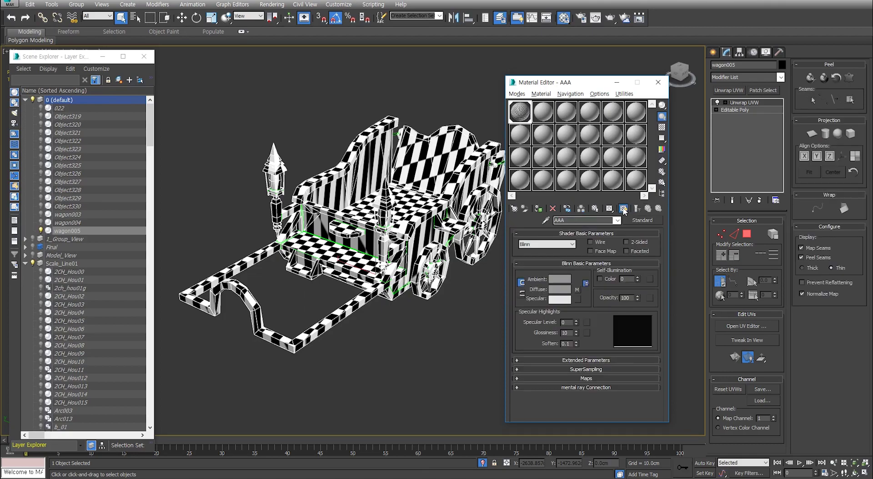
pyautogui.click(624, 209)
pyautogui.click(624, 208)
pyautogui.click(624, 208)
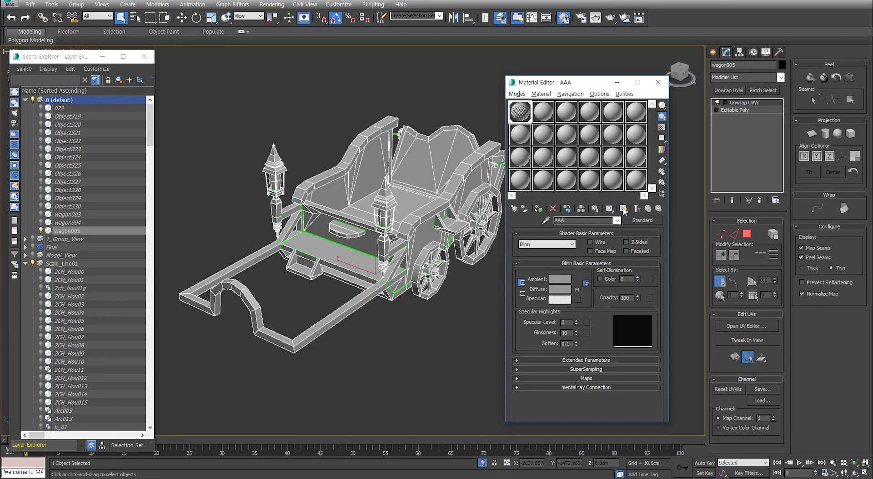
# Rename the material in the first slot of the third row as wagon005, matching the object's name.
pyautogui.click(520, 164)
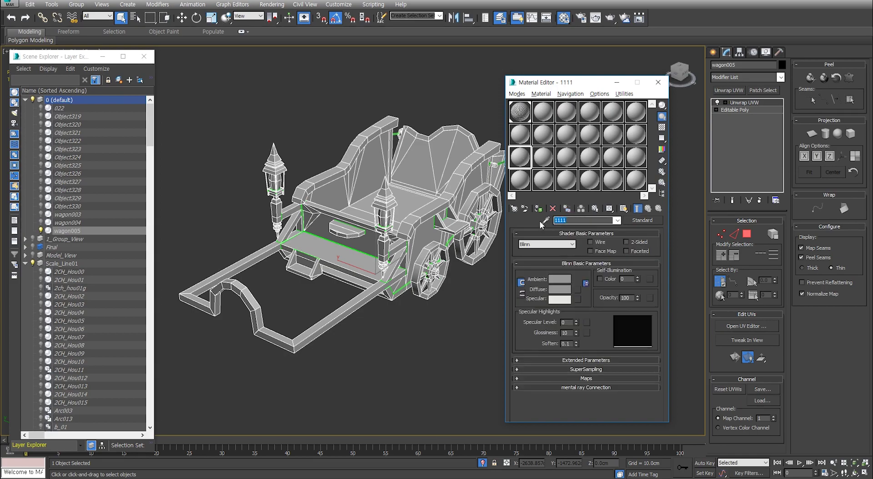
pyautogui.write('BBB')
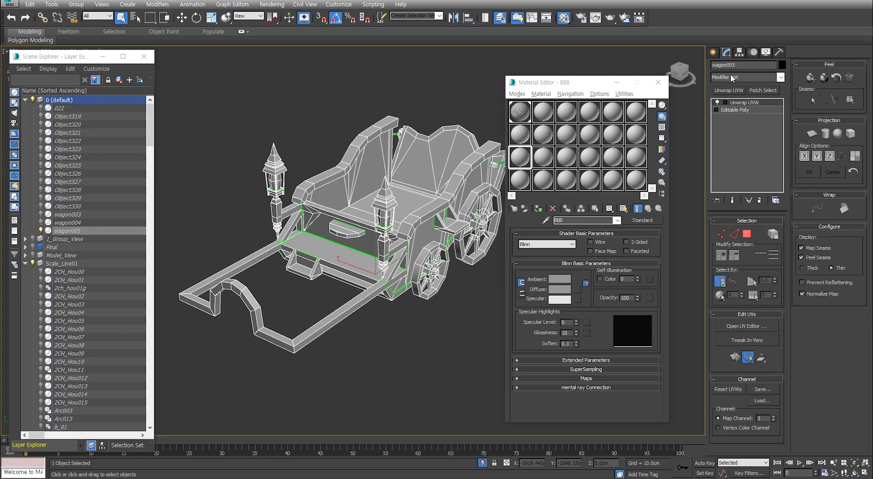
pyautogui.doubleClick(564, 221)
pyautogui.write('wagon005')
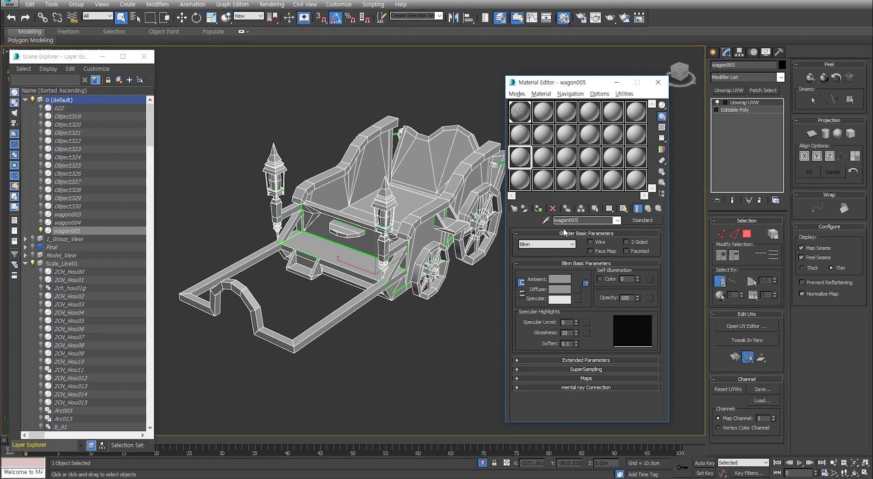
# Assign the wagon005 material to the isolated wagon in the viewport.
pyautogui.click(536, 158)
pyautogui.click(522, 160)
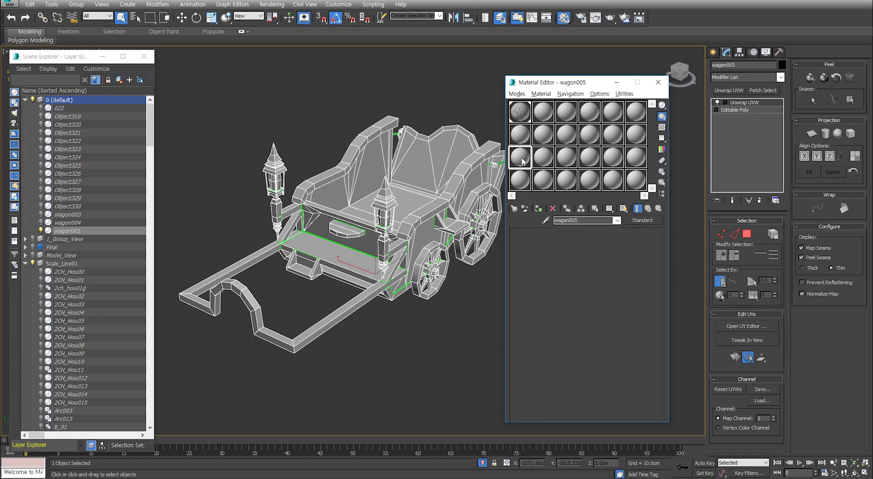
pyautogui.click(469, 179)
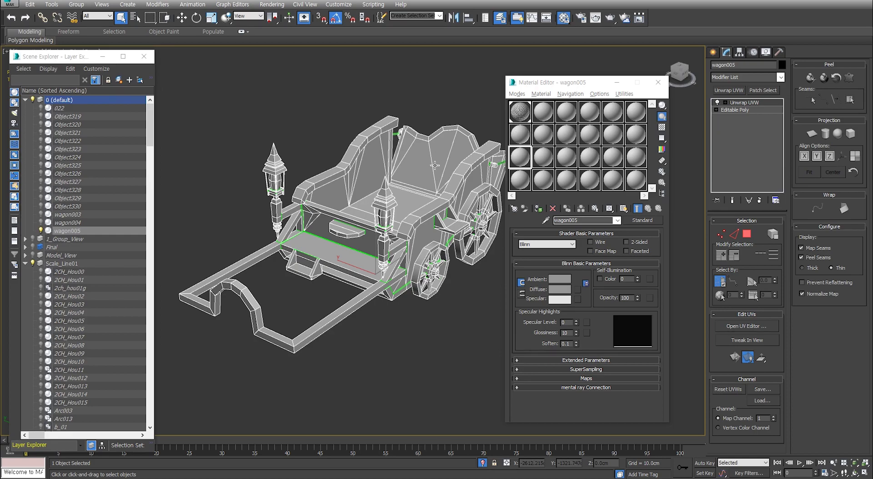
pyautogui.click(521, 162)
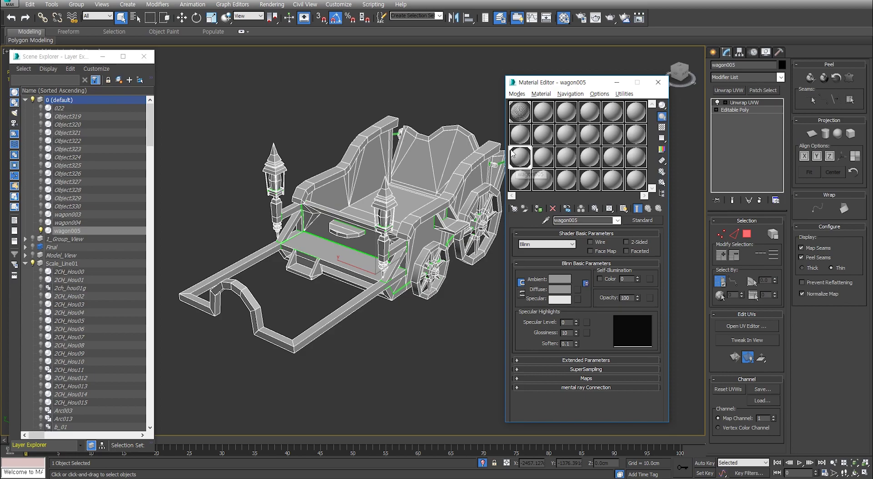
# Try a red diffuse color on the wagon005 material and discard the change.
pyautogui.keyDown('alt'); pyautogui.moveTo(423, 238); pyautogui.dragTo(397, 234, button='middle'); pyautogui.keyUp('alt')
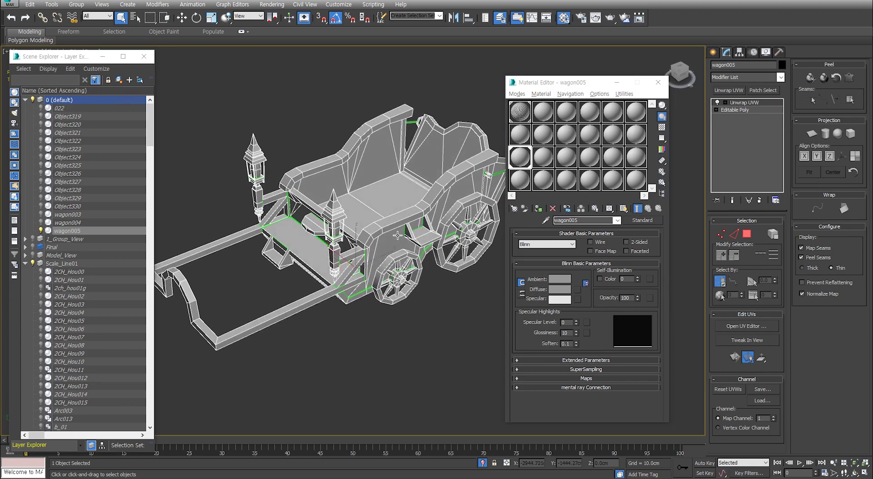
pyautogui.scroll(-3, 397, 234)
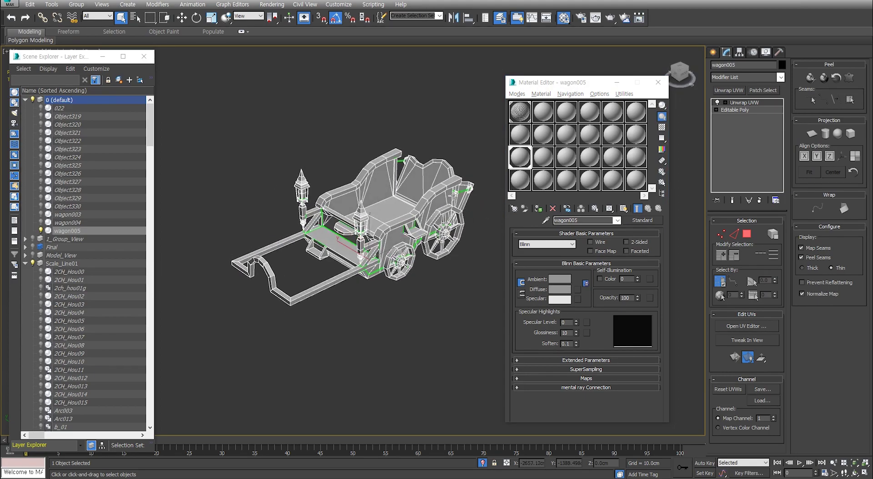
pyautogui.scroll(3, 411, 214)
pyautogui.click(560, 290)
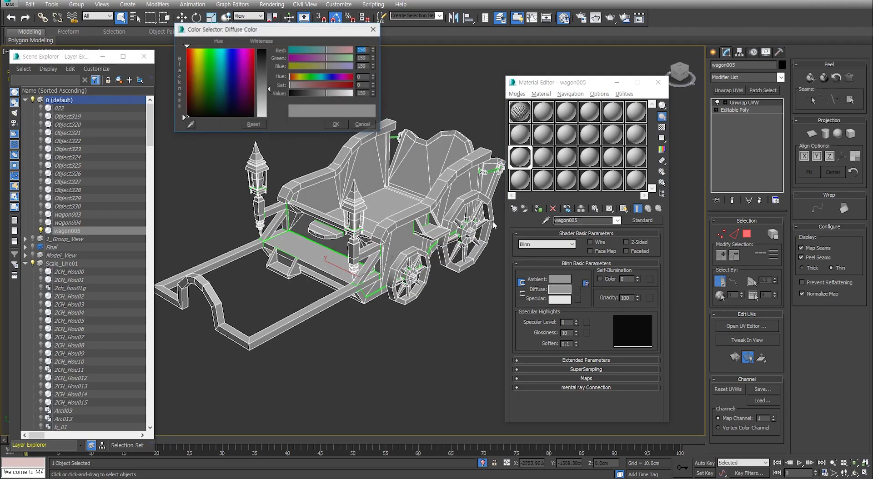
pyautogui.moveTo(314, 85); pyautogui.dragTo(336, 89)
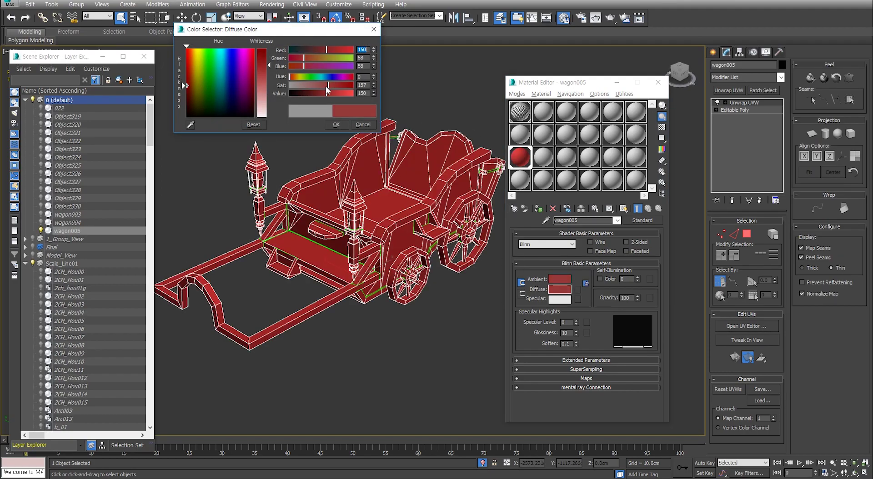
pyautogui.click(302, 110)
pyautogui.click(370, 124)
pyautogui.keyDown('alt'); pyautogui.moveTo(430, 216); pyautogui.dragTo(422, 225, button='middle'); pyautogui.keyUp('alt')
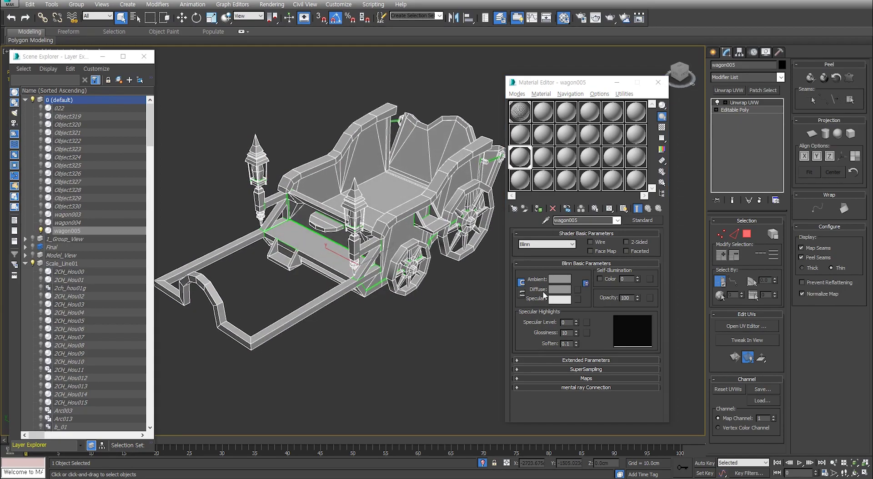
# Add a Checker map to the wagon005 material's diffuse color with U and V tiling of 20, and preview the pattern enlarged.
pyautogui.click(578, 290)
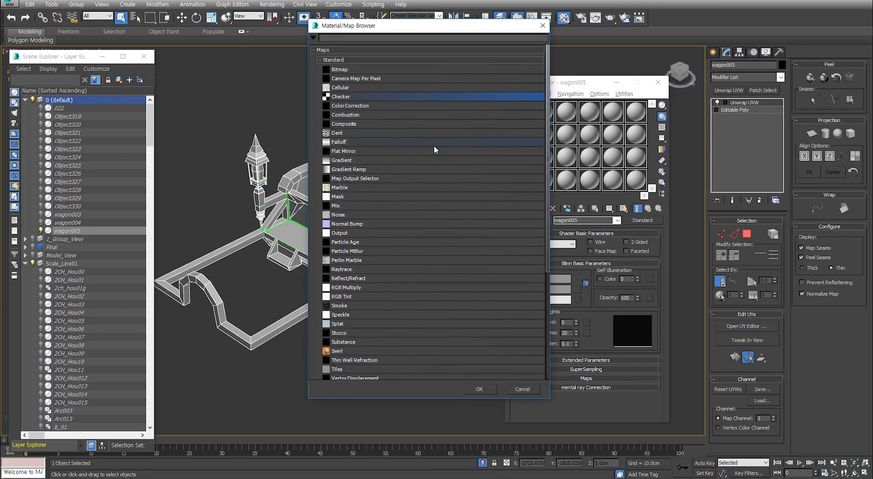
pyautogui.doubleClick(342, 98)
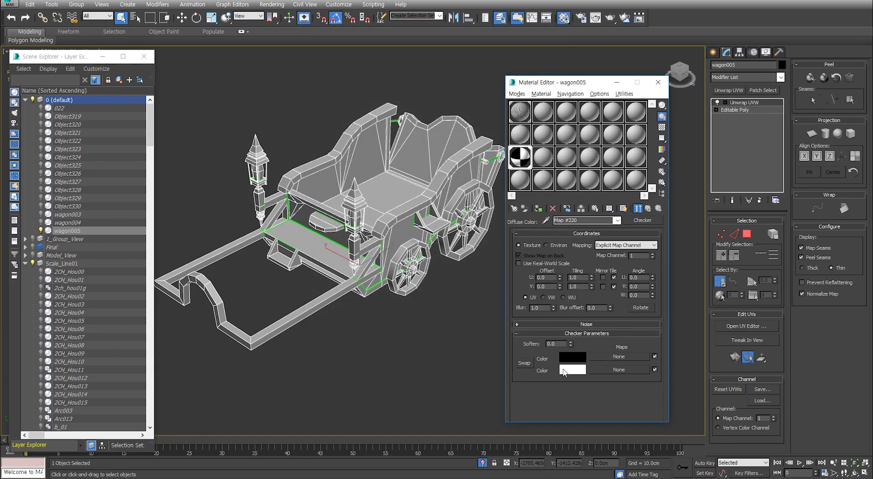
pyautogui.click(638, 209)
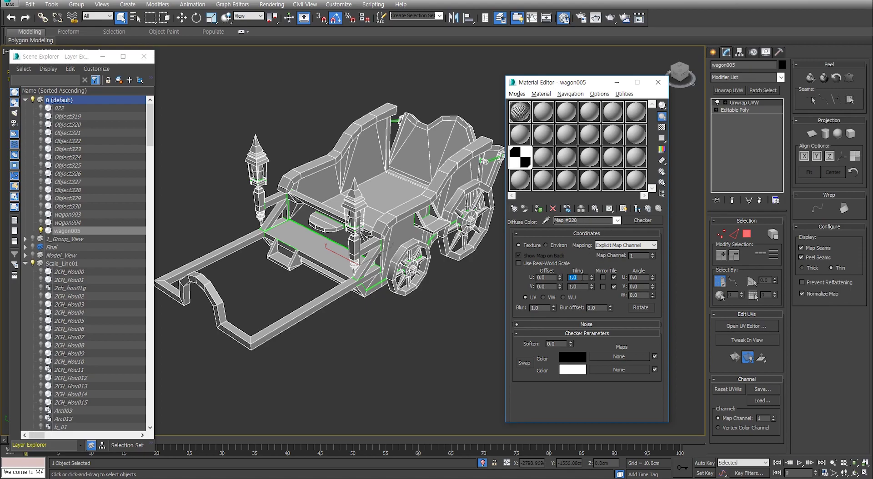
pyautogui.write('0')
pyautogui.press('Tab')
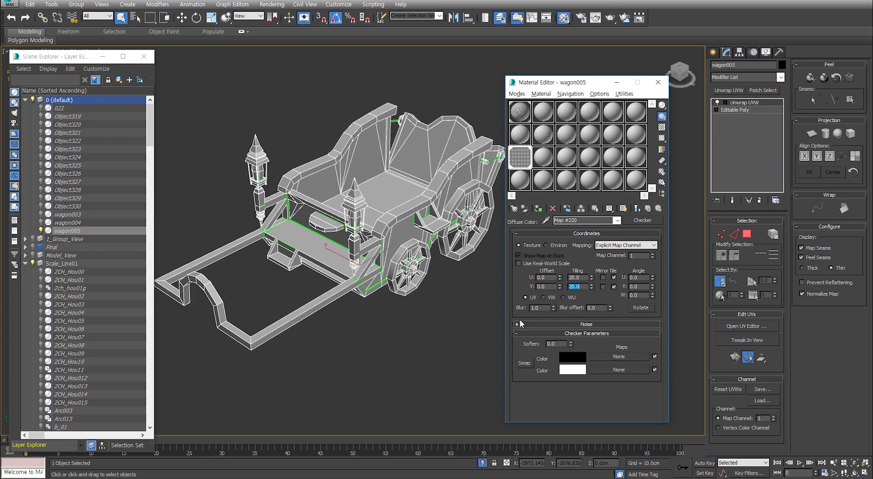
pyautogui.doubleClick(521, 163)
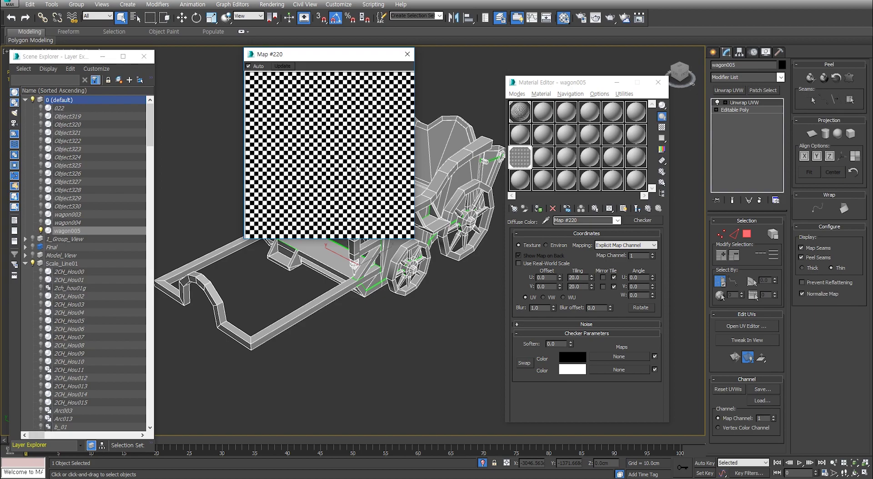
pyautogui.click(407, 54)
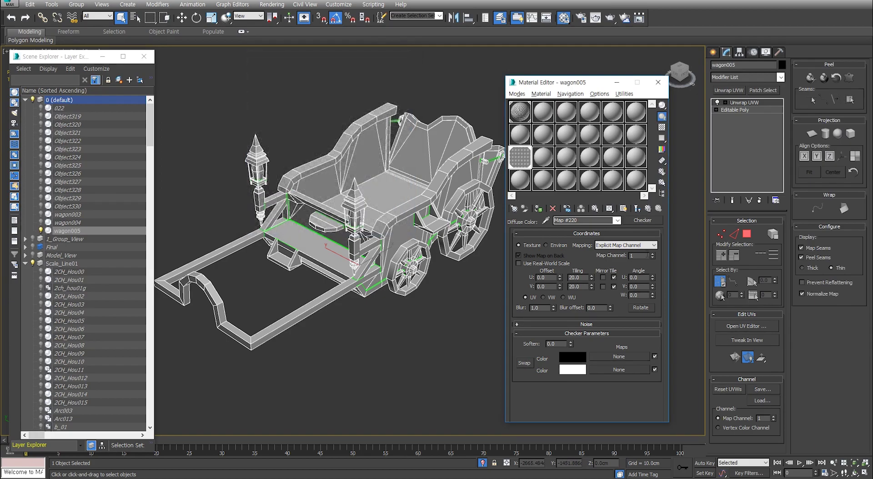
# Return to the parent wagon005 material, show its checker map in the viewport and inspect the pattern on the wagon.
pyautogui.click(650, 210)
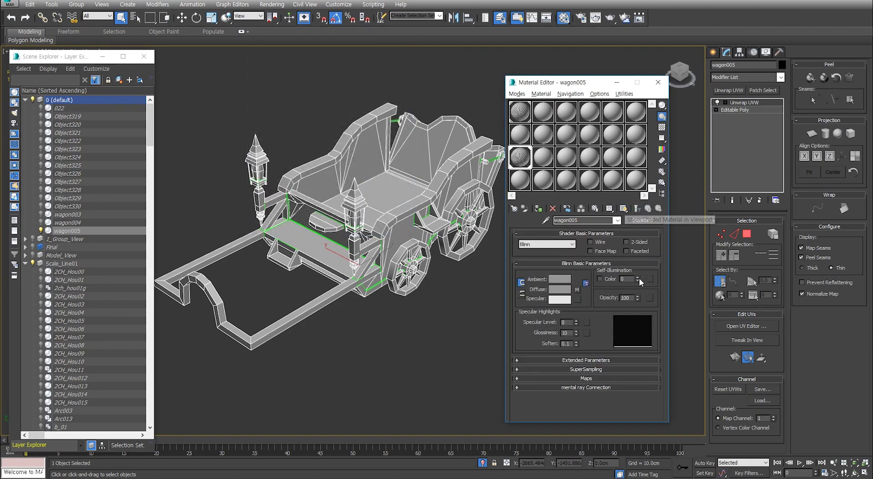
pyautogui.click(578, 290)
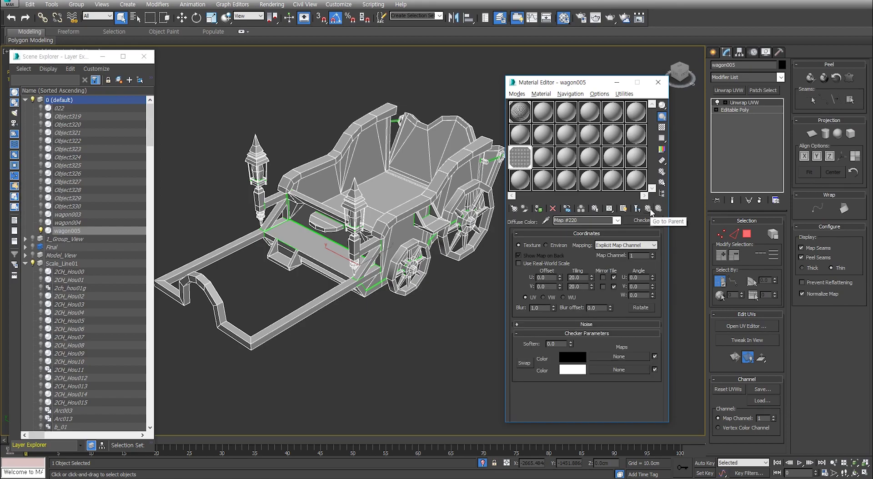
pyautogui.click(648, 209)
pyautogui.click(624, 208)
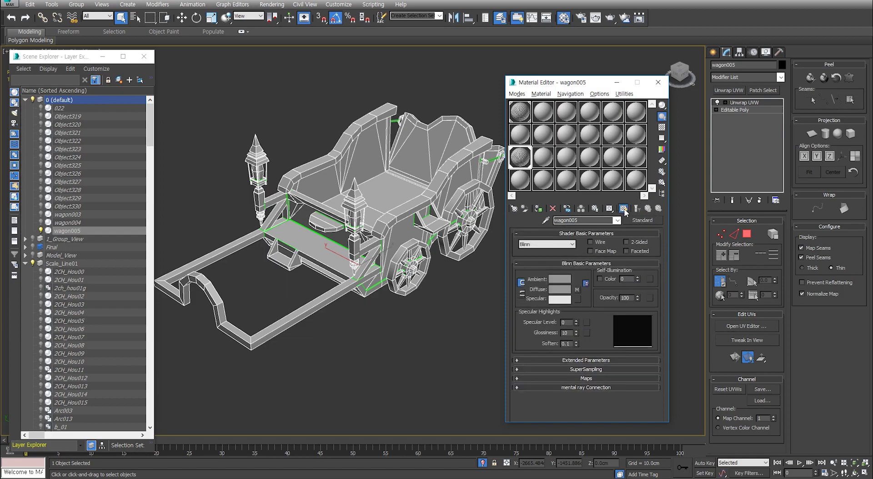
pyautogui.keyDown('alt'); pyautogui.moveTo(443, 244); pyautogui.dragTo(450, 245, button='middle'); pyautogui.keyUp('alt')
pyautogui.keyDown('alt'); pyautogui.moveTo(396, 249); pyautogui.dragTo(357, 212, button='middle'); pyautogui.keyUp('alt')
pyautogui.scroll(3, 392, 242)
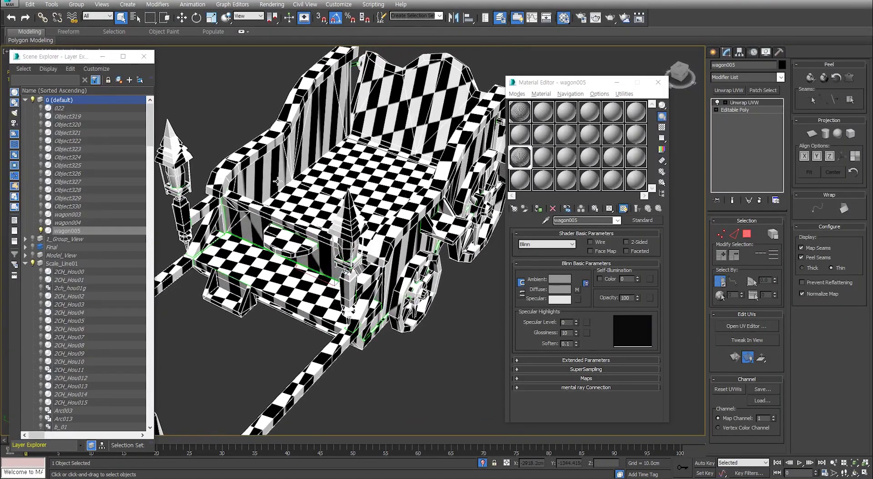
pyautogui.scroll(-5, 267, 215)
pyautogui.keyDown('alt'); pyautogui.moveTo(291, 218); pyautogui.dragTo(288, 250, button='middle'); pyautogui.keyUp('alt')
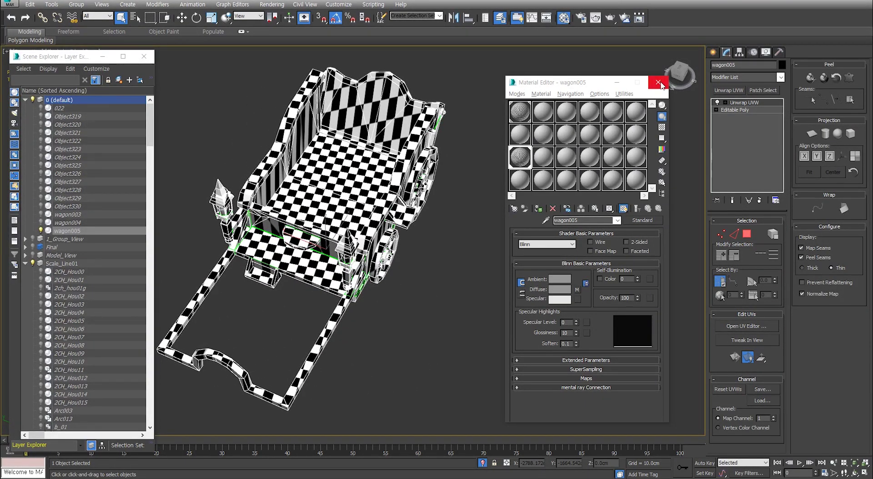
pyautogui.keyDown('alt'); pyautogui.moveTo(417, 207); pyautogui.dragTo(358, 207, button='middle'); pyautogui.keyUp('alt')
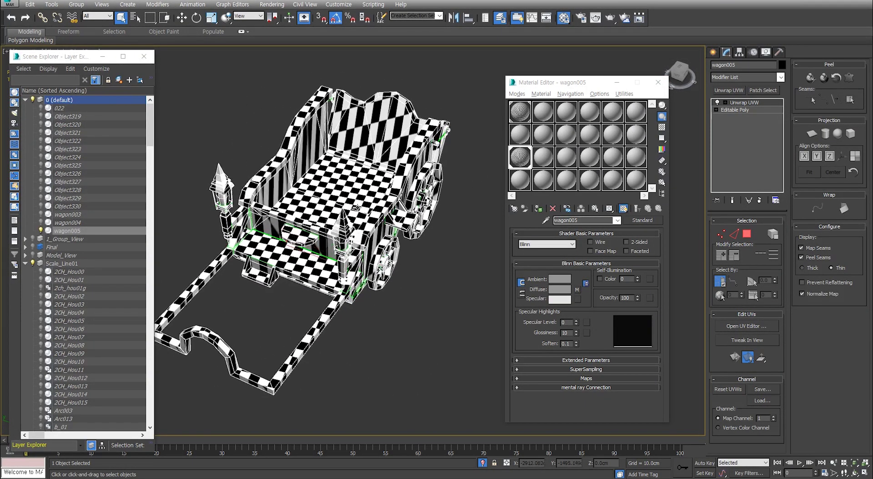
# Soften the checker map's colors to dark gray (value 38) and light gray, and close the Material Editor.
pyautogui.click(578, 290)
pyautogui.click(575, 359)
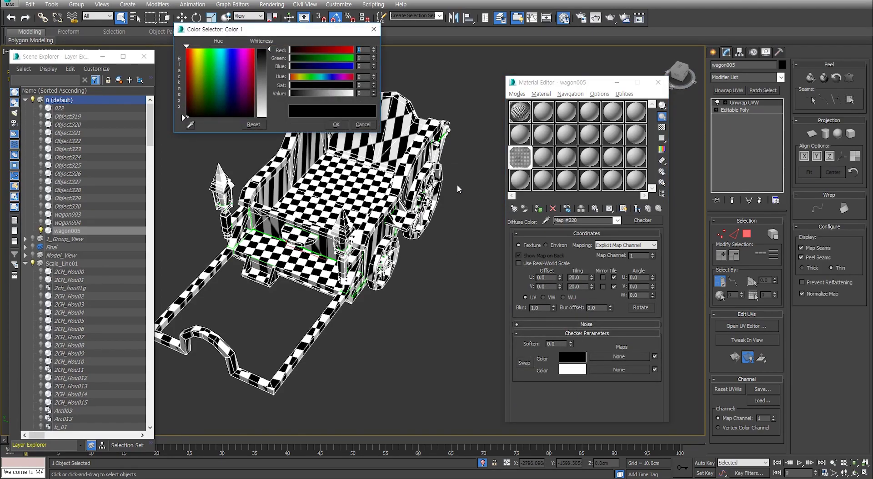
pyautogui.moveTo(289, 92); pyautogui.dragTo(299, 93)
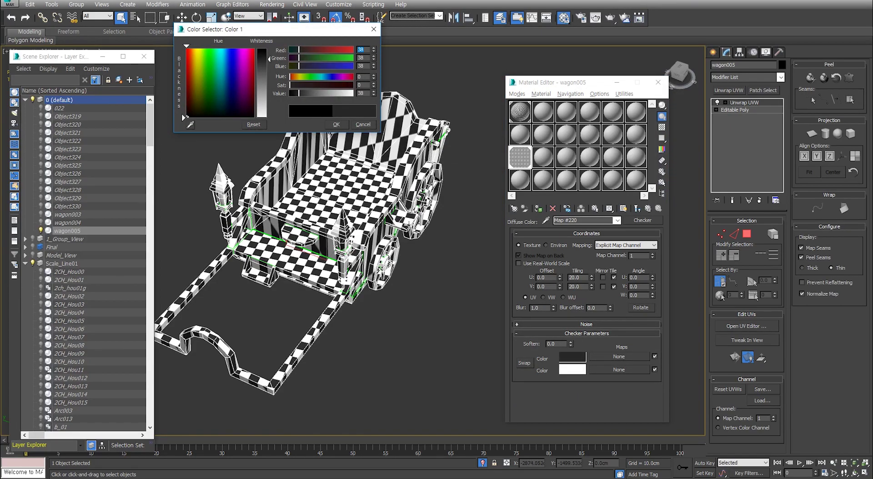
pyautogui.click(571, 369)
pyautogui.moveTo(354, 94); pyautogui.dragTo(342, 104)
pyautogui.click(337, 124)
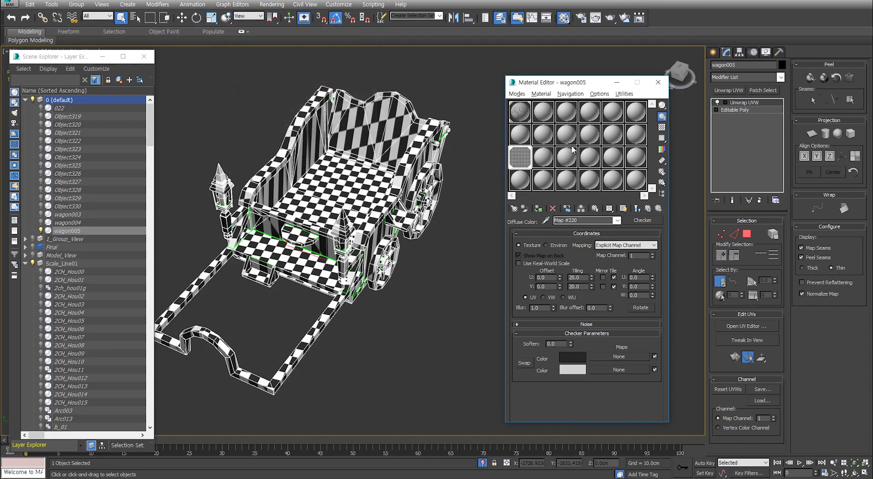
pyautogui.click(658, 83)
pyautogui.scroll(-3, 470, 191)
pyautogui.keyDown('alt'); pyautogui.moveTo(456, 193); pyautogui.dragTo(482, 188, button='middle'); pyautogui.keyUp('alt')
pyautogui.keyDown('alt'); pyautogui.moveTo(597, 247); pyautogui.dragTo(689, 179, button='middle'); pyautogui.keyUp('alt')
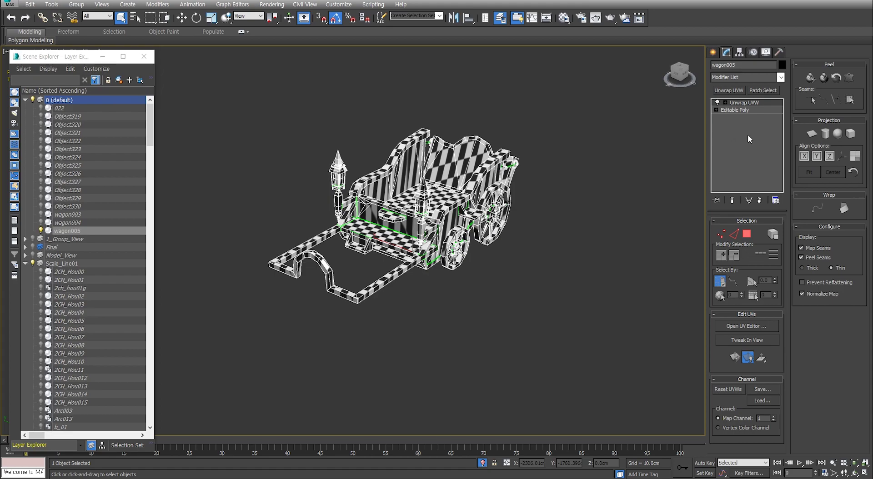
# Expand the Unwrap UVW modifier and go through its Vertex, Edge and Polygon sub-object levels, ending on Vertex.
pyautogui.click(725, 102)
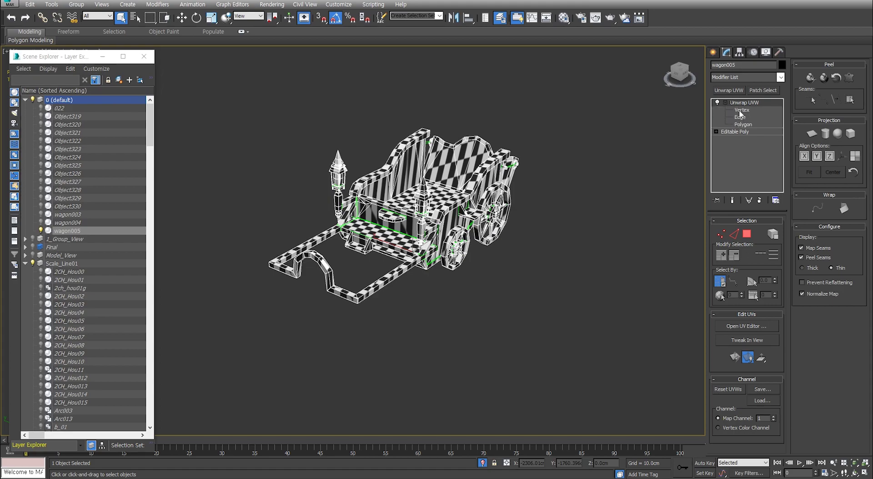
pyautogui.click(746, 111)
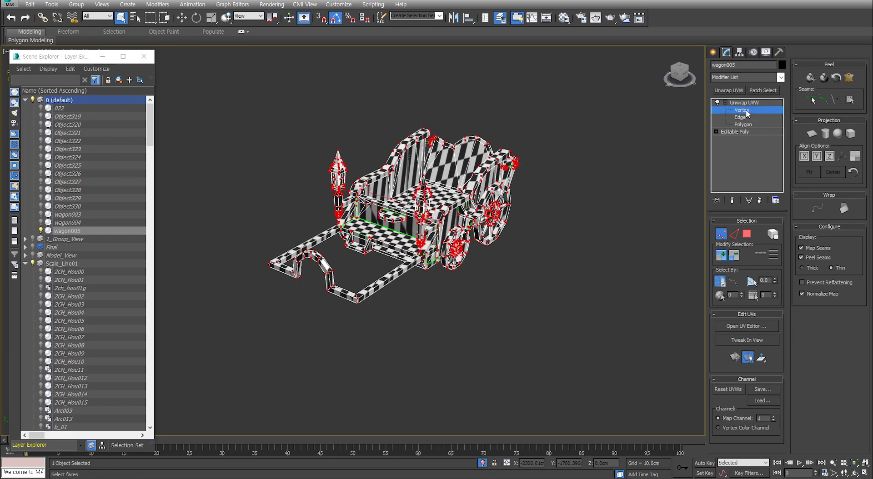
pyautogui.click(741, 118)
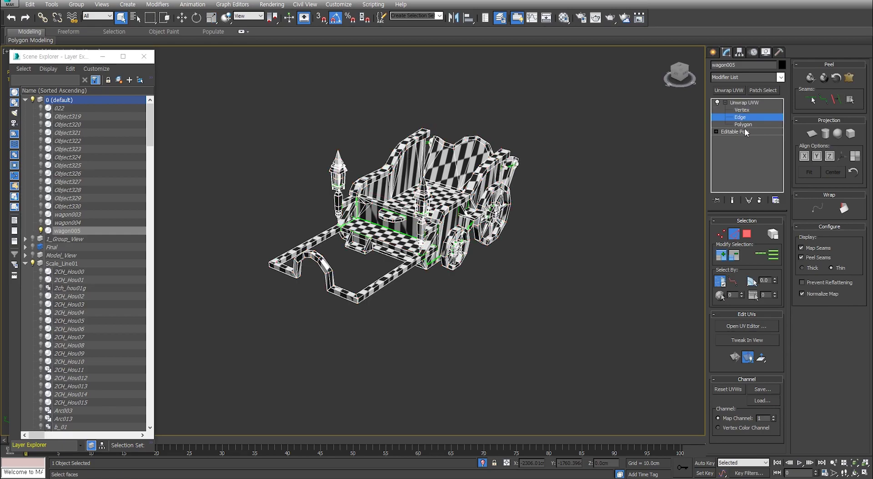
pyautogui.click(746, 125)
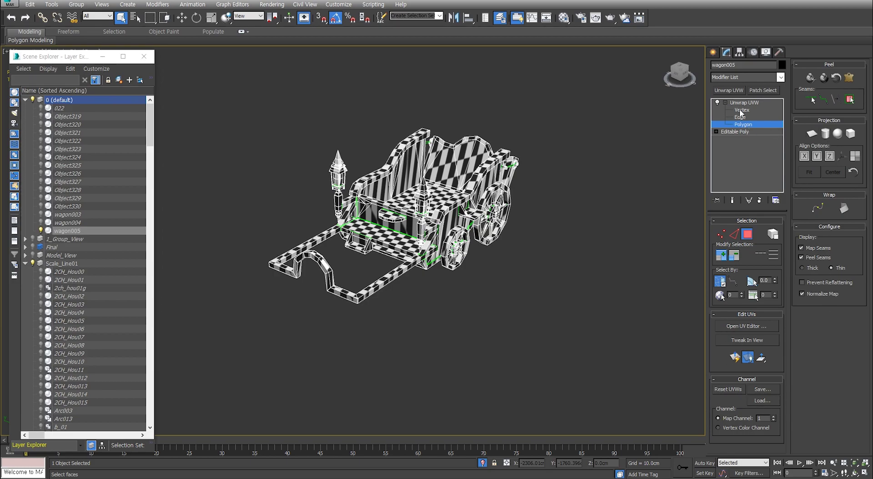
pyautogui.click(741, 110)
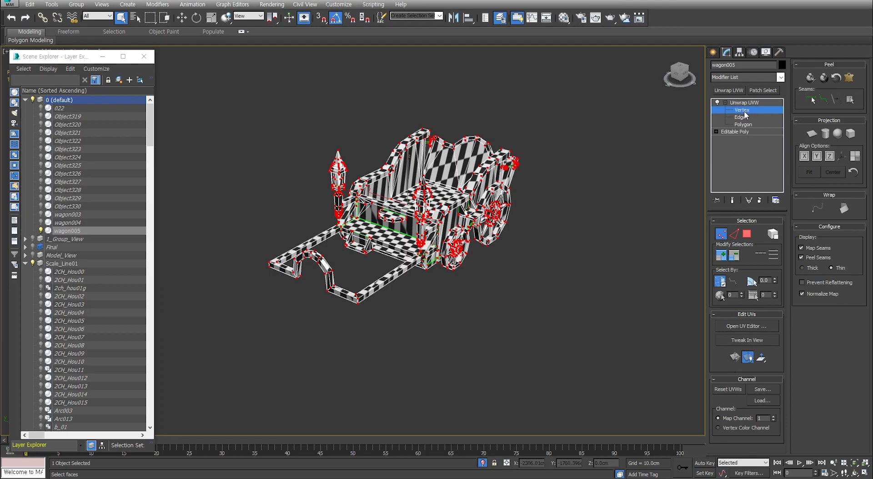
# Open the UV editor for wagon005, switch its transform mode to Freeform Gizmo, and close the editor.
pyautogui.click(758, 326)
pyautogui.rightClick(248, 197)
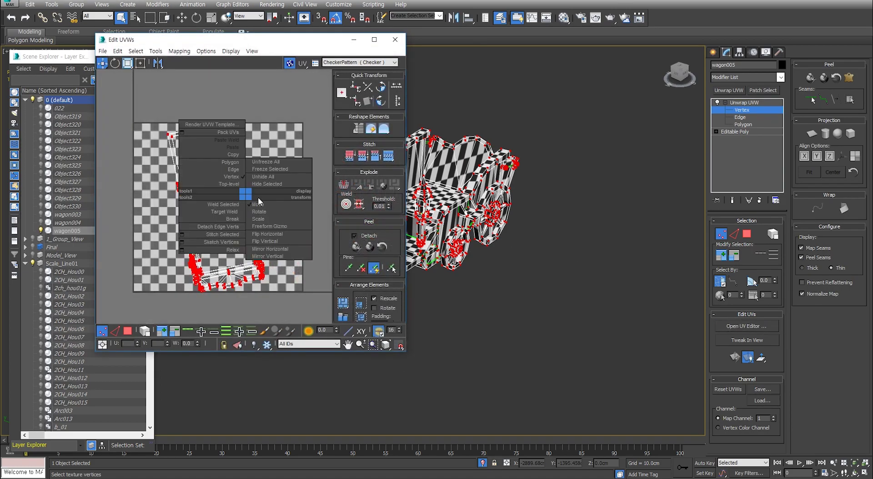
pyautogui.click(300, 226)
pyautogui.moveTo(244, 195)
pyautogui.mouseDown()
pyautogui.moveTo(246, 183)
pyautogui.moveTo(255, 200)
pyautogui.moveTo(241, 204)
pyautogui.moveTo(234, 196)
pyautogui.mouseUp()
pyautogui.moveTo(289, 39); pyautogui.dragTo(231, 43)
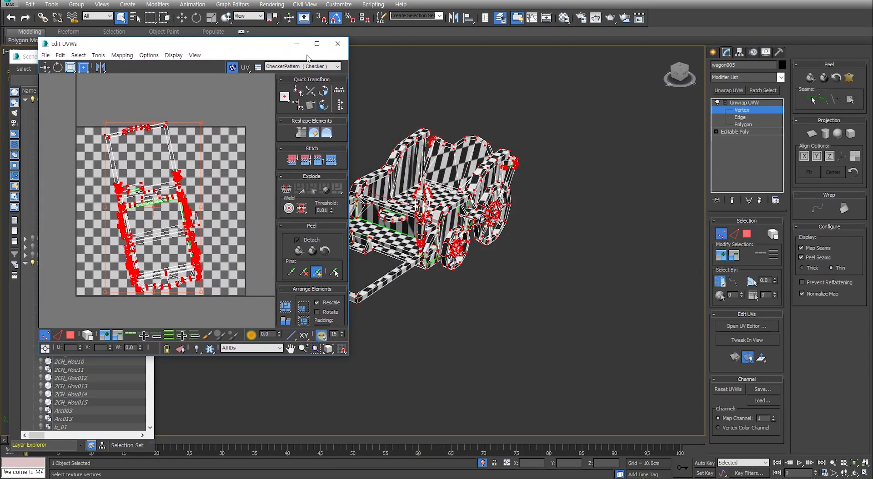
pyautogui.click(337, 44)
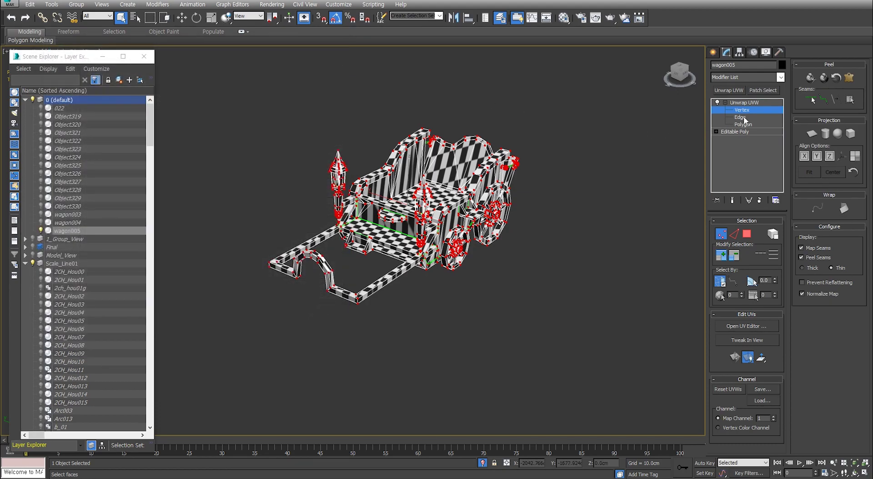
# Switch between the Edge and Polygon sub-object levels of the Unwrap UVW modifier, ending on Polygon.
pyautogui.click(741, 118)
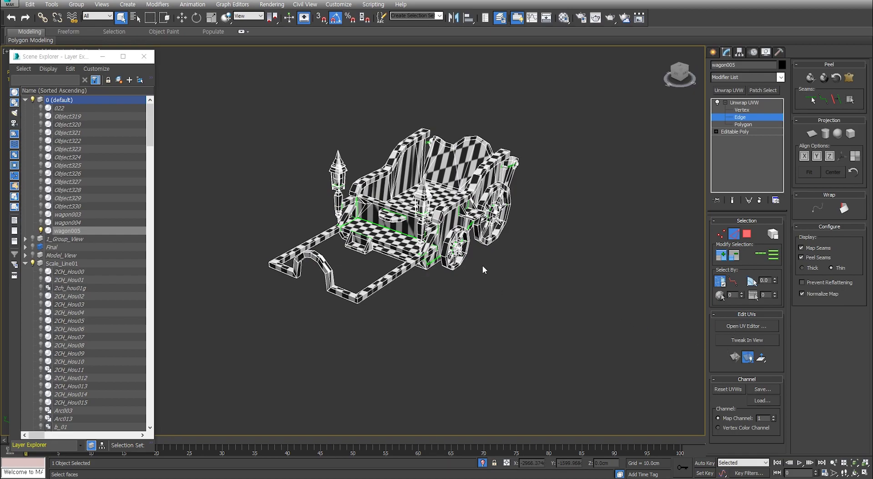
pyautogui.click(749, 125)
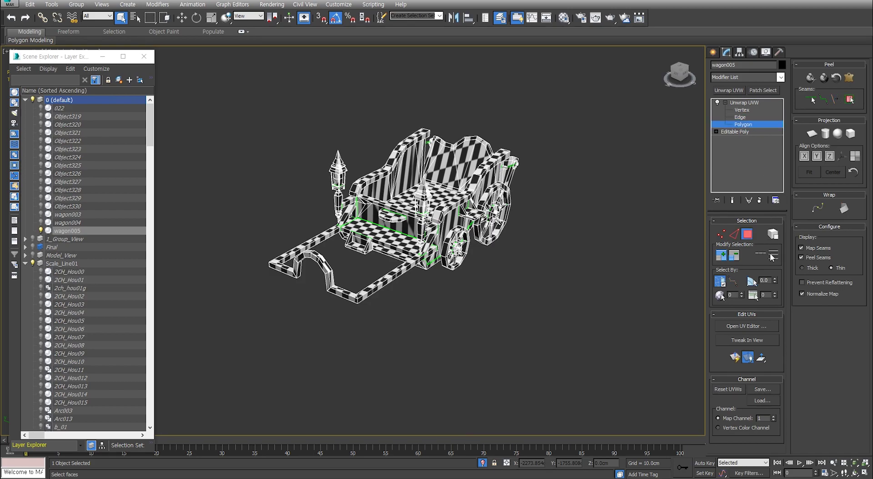
pyautogui.click(743, 125)
pyautogui.click(741, 118)
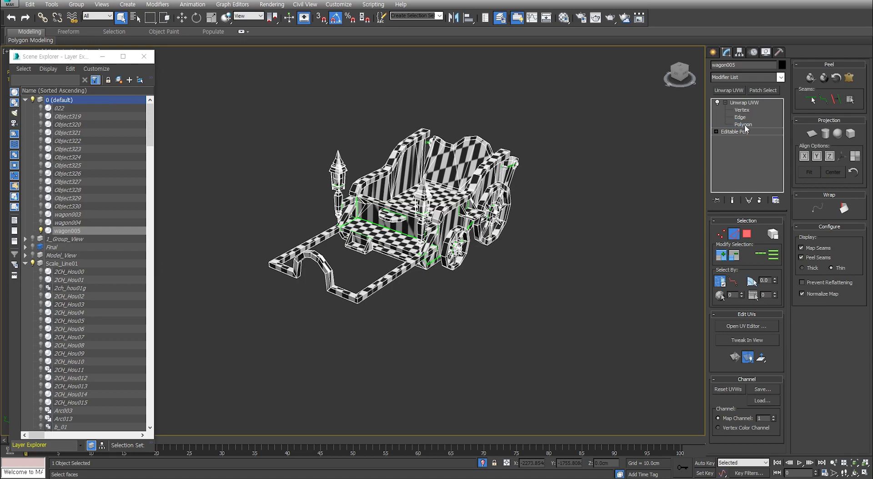
pyautogui.click(744, 125)
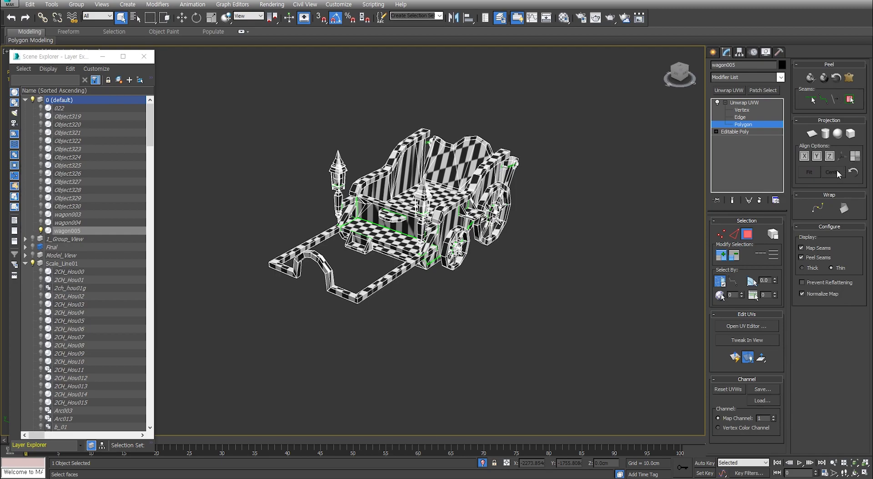
pyautogui.keyDown('alt'); pyautogui.moveTo(558, 193); pyautogui.dragTo(432, 229, button='middle'); pyautogui.keyUp('alt')
pyautogui.scroll(4, 423, 233)
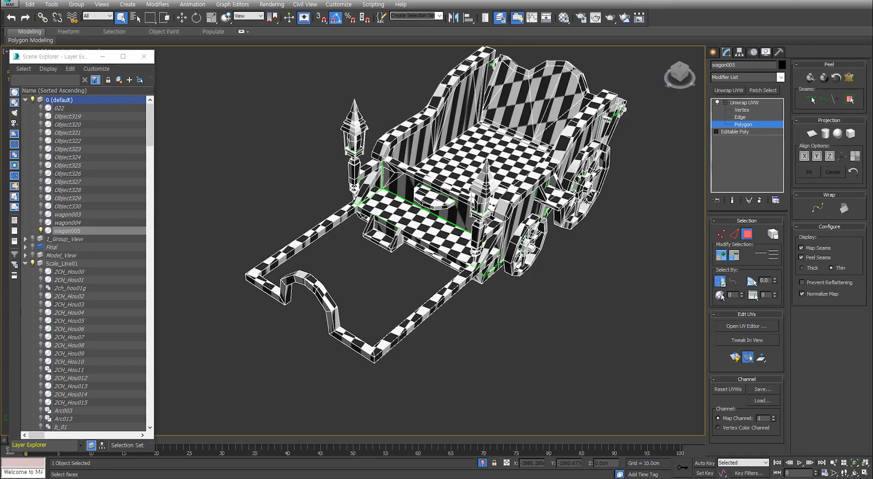
# Select individual polygons on the wagon's side rail, building up a run of three adjoining polygons along its upper surface.
pyautogui.click(749, 239)
pyautogui.click(751, 240)
pyautogui.click(751, 240)
pyautogui.click(751, 240)
pyautogui.click(564, 145)
pyautogui.scroll(5, 565, 146)
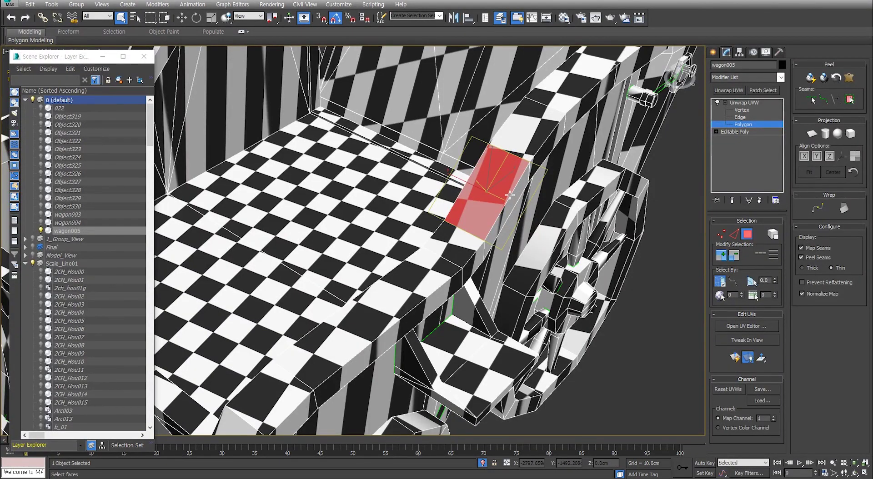
pyautogui.click(455, 245)
pyautogui.click(407, 277)
pyautogui.keyDown('ctrl'); pyautogui.click(452, 241); pyautogui.keyUp('ctrl')
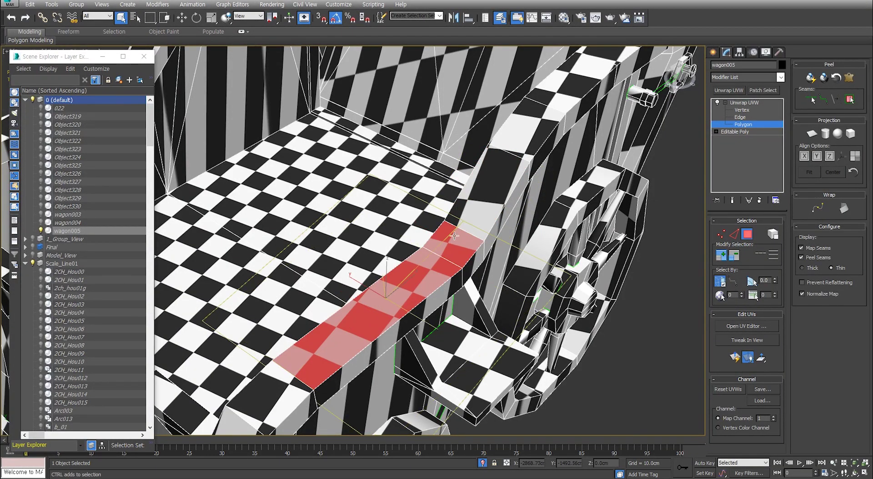
pyautogui.keyDown('ctrl'); pyautogui.click(474, 206); pyautogui.keyUp('ctrl')
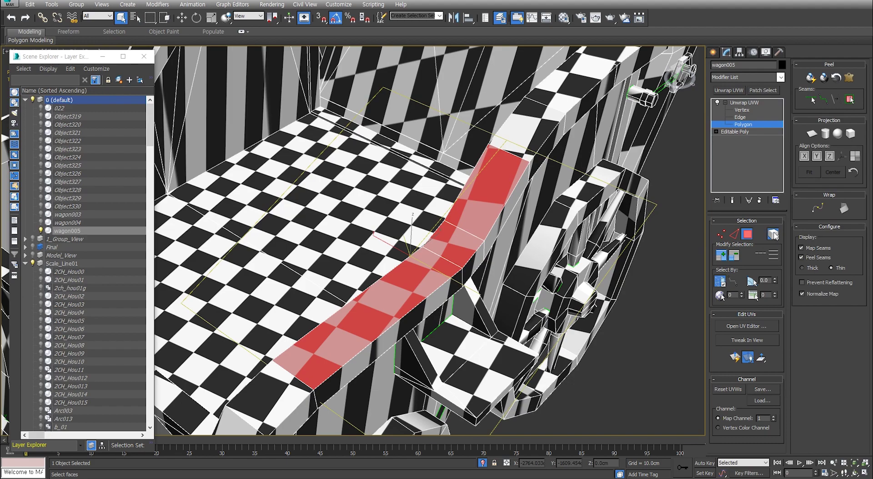
# With element selection turned on, select whole wagon elements one after another, including the rear wheel rim and the backrest.
pyautogui.scroll(-6, 580, 237)
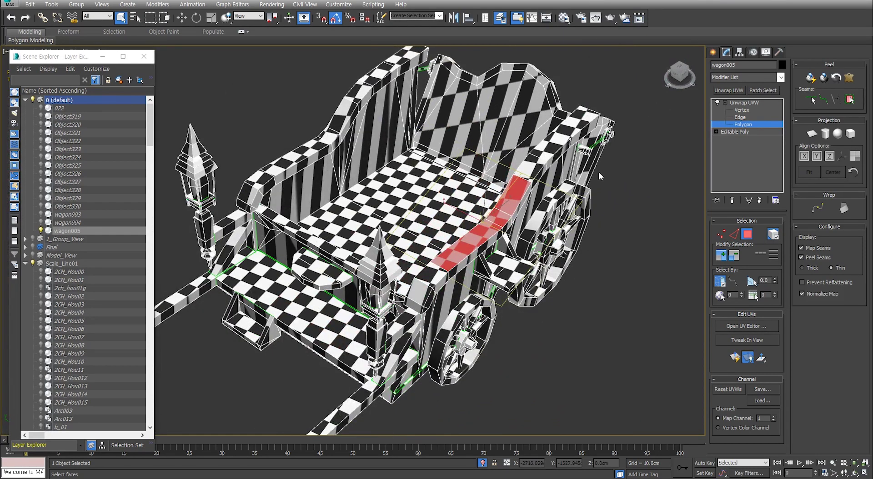
pyautogui.keyDown('ctrl'); pyautogui.click(543, 155); pyautogui.keyUp('ctrl')
pyautogui.click(556, 196)
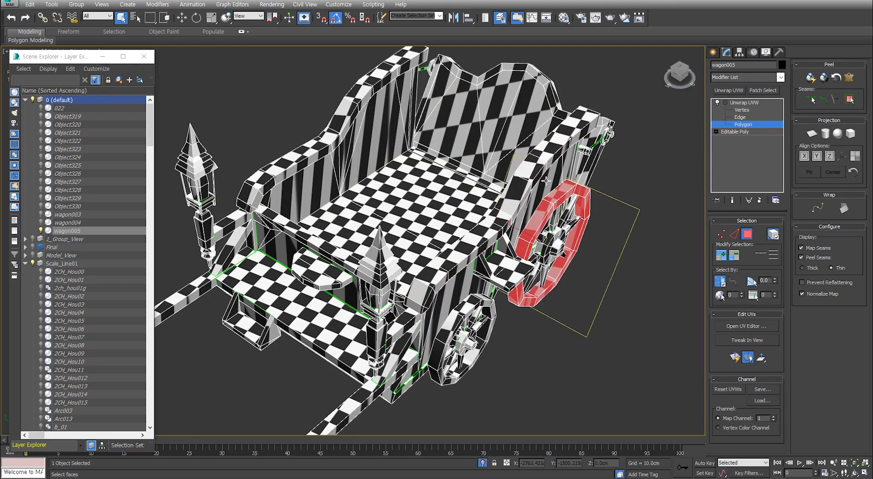
pyautogui.click(546, 181)
pyautogui.click(498, 139)
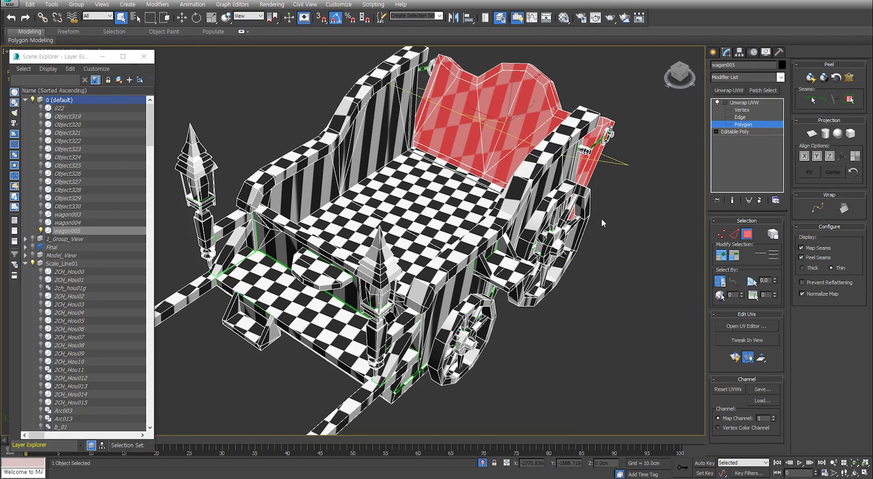
# Select a single polygon on the upper surface of the curved side rail, with element selection off.
pyautogui.click(443, 201)
pyautogui.keyDown('alt'); pyautogui.moveTo(443, 201); pyautogui.dragTo(470, 239, button='middle'); pyautogui.keyUp('alt')
pyautogui.click(481, 196)
pyautogui.scroll(3, 486, 197)
pyautogui.scroll(4, 487, 197)
pyautogui.moveTo(487, 197); pyautogui.dragTo(558, 184, button='middle')
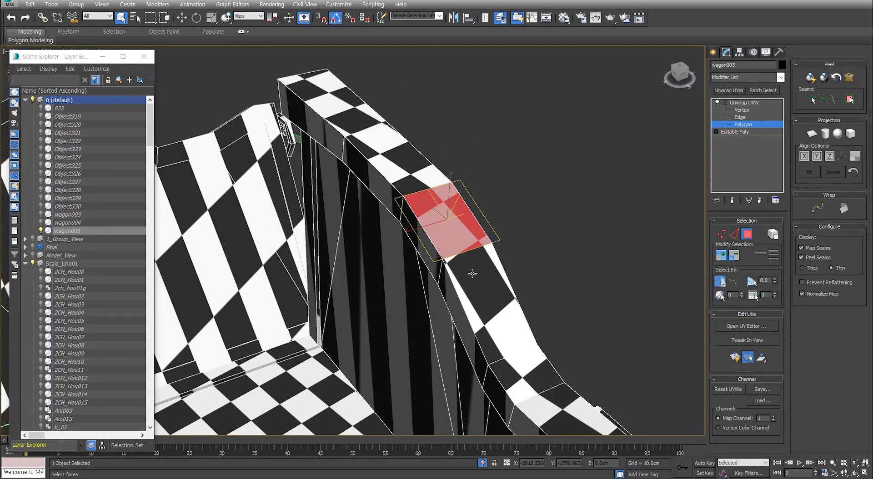
pyautogui.keyDown('alt'); pyautogui.moveTo(474, 275); pyautogui.dragTo(401, 190, button='middle'); pyautogui.keyUp('alt')
pyautogui.keyDown('alt'); pyautogui.moveTo(461, 238); pyautogui.dragTo(468, 237, button='middle'); pyautogui.keyUp('alt')
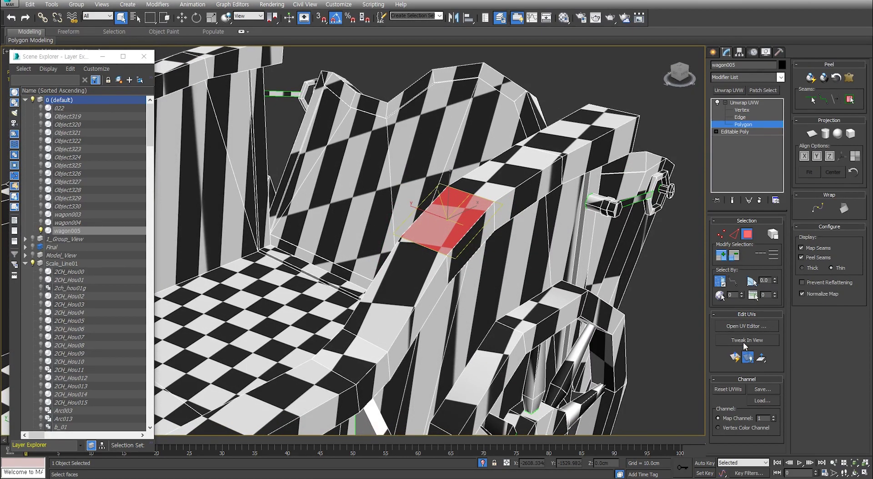
# Grow the side-rail polygon selection to its neighbouring polygons, inspect it, and shrink it again.
pyautogui.click(722, 255)
pyautogui.keyDown('alt'); pyautogui.moveTo(428, 255); pyautogui.dragTo(416, 246, button='middle'); pyautogui.keyUp('alt')
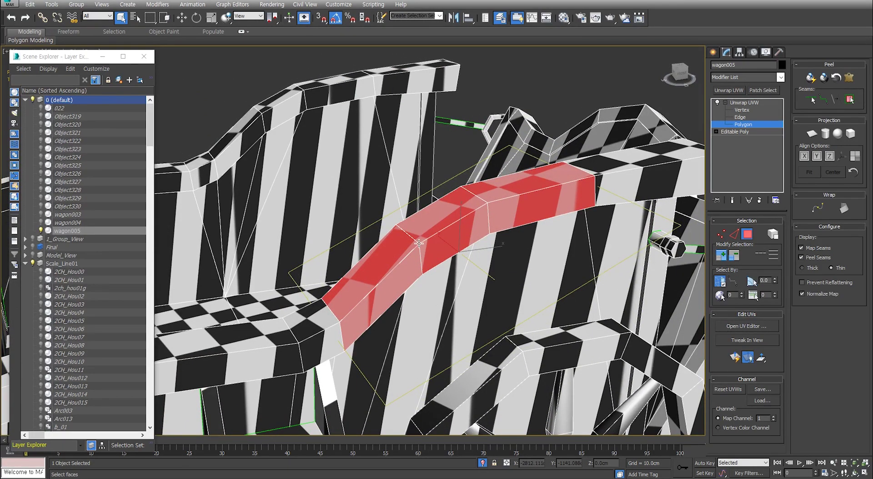
pyautogui.keyDown('alt'); pyautogui.moveTo(509, 206); pyautogui.dragTo(482, 214, button='middle'); pyautogui.keyUp('alt')
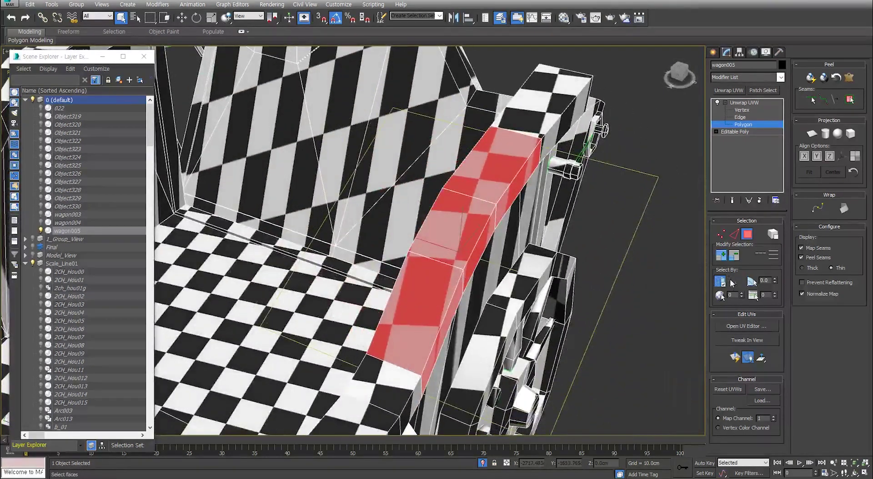
pyautogui.click(734, 256)
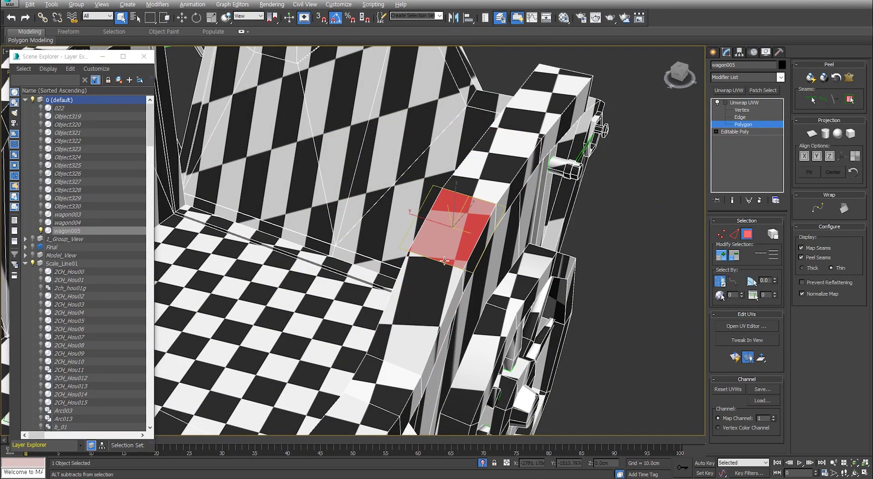
# Select the adjoining polygons on the inner face of the wagon's backrest and try growing the selection.
pyautogui.press('z')
pyautogui.keyDown('alt'); pyautogui.moveTo(408, 284); pyautogui.dragTo(475, 228, button='middle'); pyautogui.keyUp('alt')
pyautogui.click(475, 227)
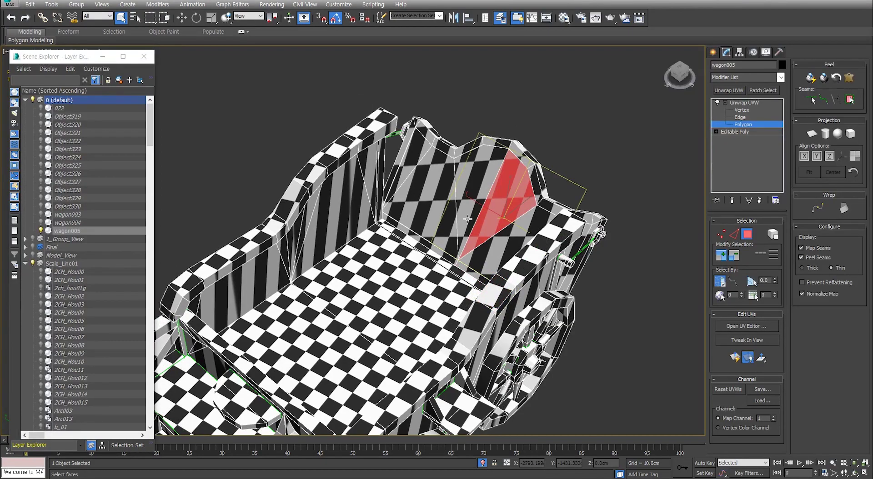
pyautogui.keyDown('ctrl'); pyautogui.click(467, 219); pyautogui.keyUp('ctrl')
pyautogui.keyDown('ctrl'); pyautogui.click(442, 217); pyautogui.keyUp('ctrl')
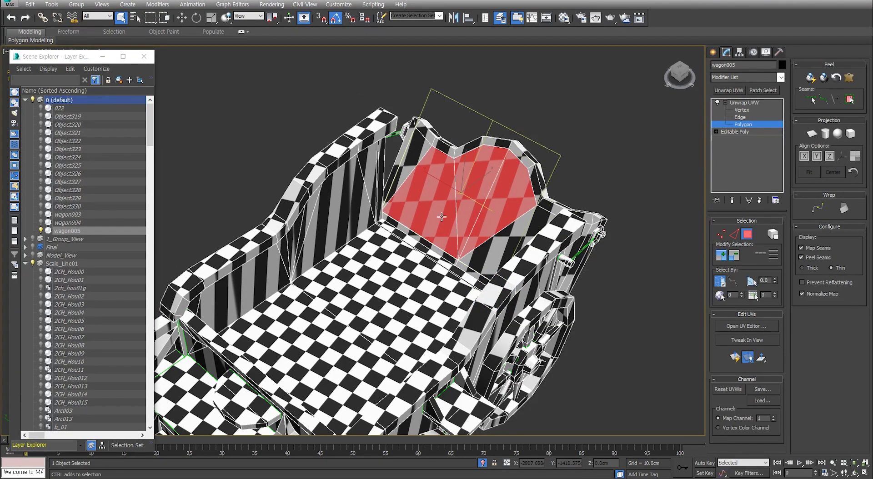
pyautogui.keyDown('ctrl'); pyautogui.click(415, 163); pyautogui.keyUp('ctrl')
pyautogui.keyDown('alt'); pyautogui.moveTo(504, 242); pyautogui.dragTo(494, 228, button='middle'); pyautogui.keyUp('alt')
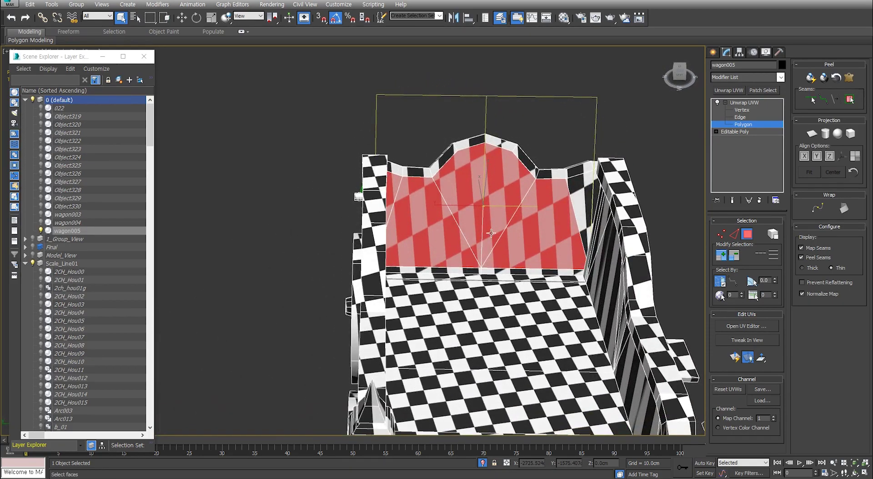
pyautogui.hotkey('ctrl', 'z')
pyautogui.click(721, 255)
pyautogui.keyDown('alt'); pyautogui.moveTo(471, 230); pyautogui.dragTo(458, 214, button='middle'); pyautogui.keyUp('alt')
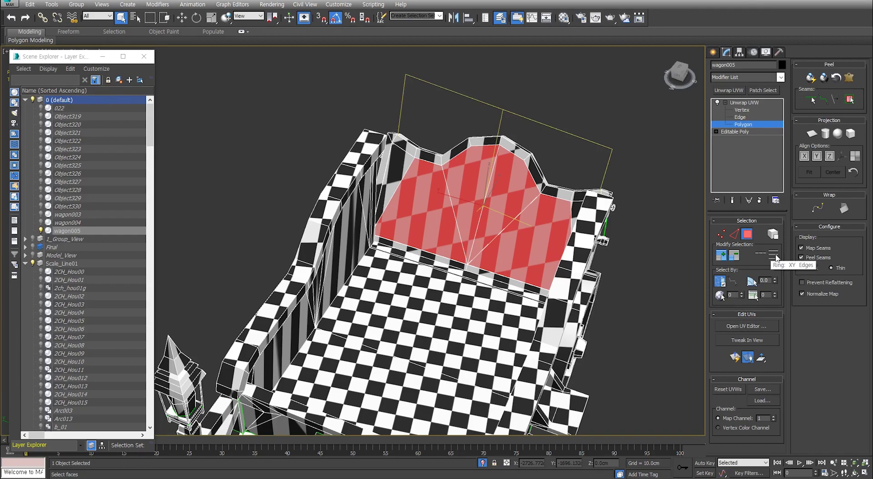
# At Edge level, select the edge running across the middle of the seat floor and extend it to an edge ring.
pyautogui.scroll(-4, 482, 255)
pyautogui.keyDown('alt'); pyautogui.moveTo(503, 254); pyautogui.dragTo(455, 260, button='middle'); pyautogui.keyUp('alt')
pyautogui.scroll(2, 454, 259)
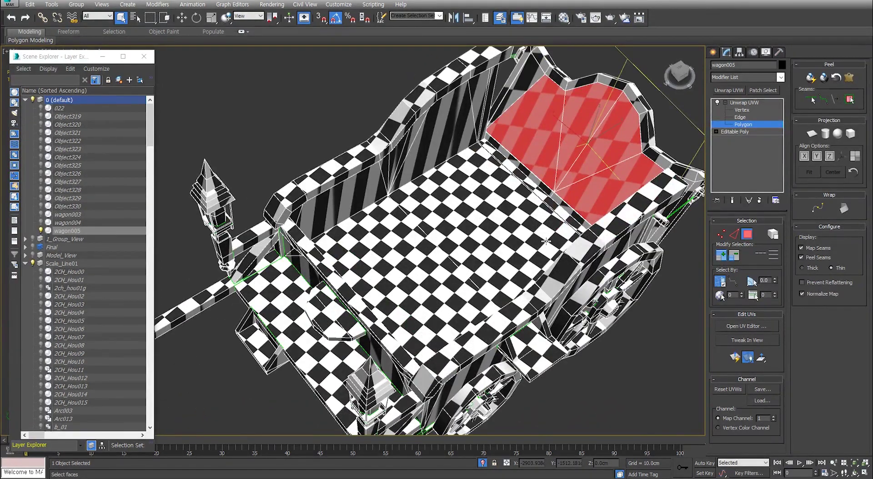
pyautogui.press('2')
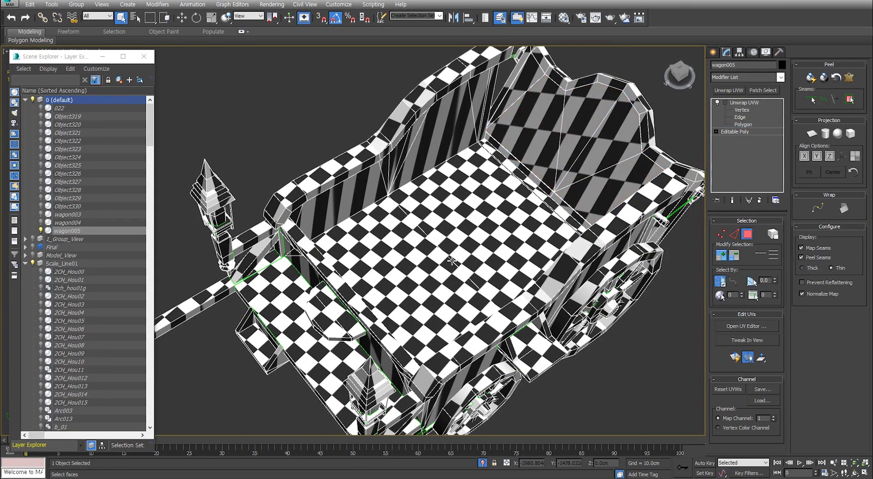
pyautogui.click(452, 261)
pyautogui.moveTo(486, 264); pyautogui.dragTo(484, 258, button='middle')
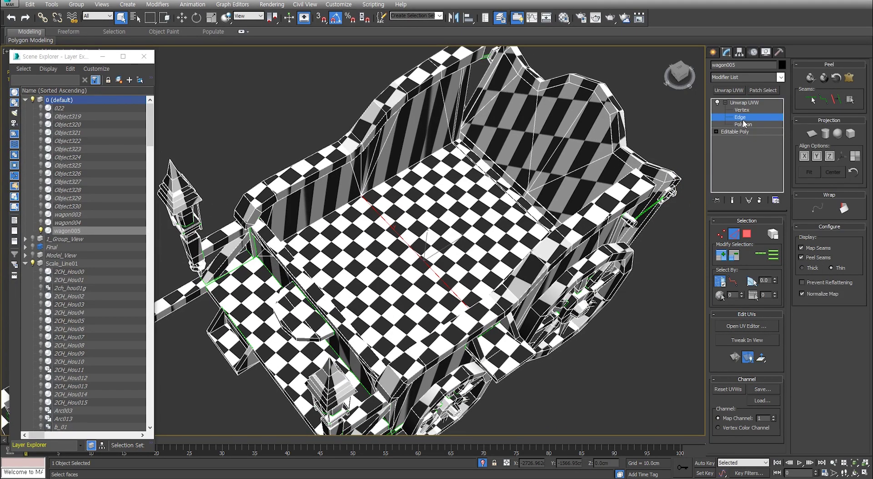
pyautogui.click(774, 258)
pyautogui.moveTo(451, 273)
pyautogui.keyDown('alt'); pyautogui.mouseDown(button='middle')
pyautogui.moveTo(418, 290)
pyautogui.moveTo(451, 269)
pyautogui.mouseUp(button='middle'); pyautogui.keyUp('alt')
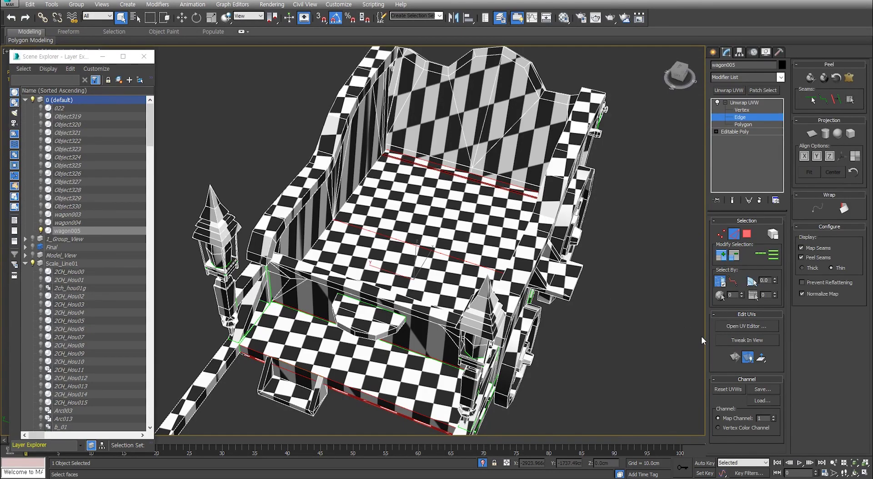
# Open the UV editor, try moving the selected ring edges in the layout, and undo the move.
pyautogui.click(751, 326)
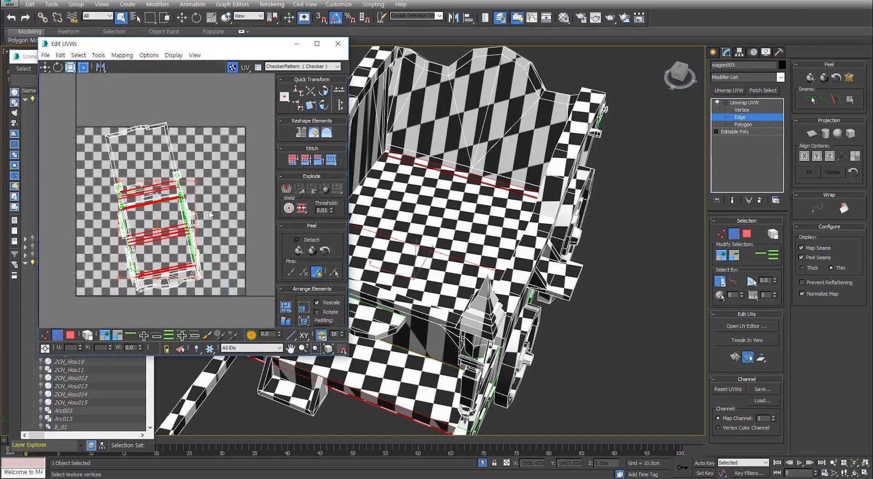
pyautogui.moveTo(172, 196); pyautogui.dragTo(195, 182)
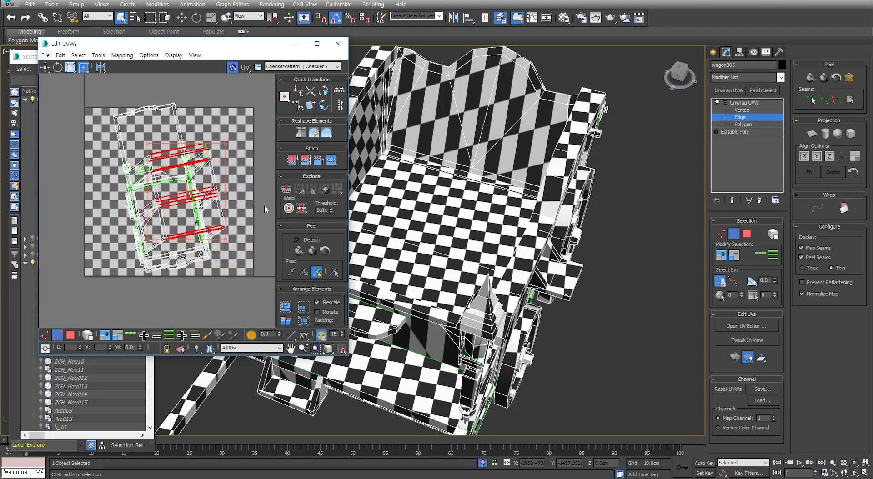
pyautogui.hotkey('ctrl', 'z')
pyautogui.moveTo(169, 192); pyautogui.dragTo(171, 184, button='middle')
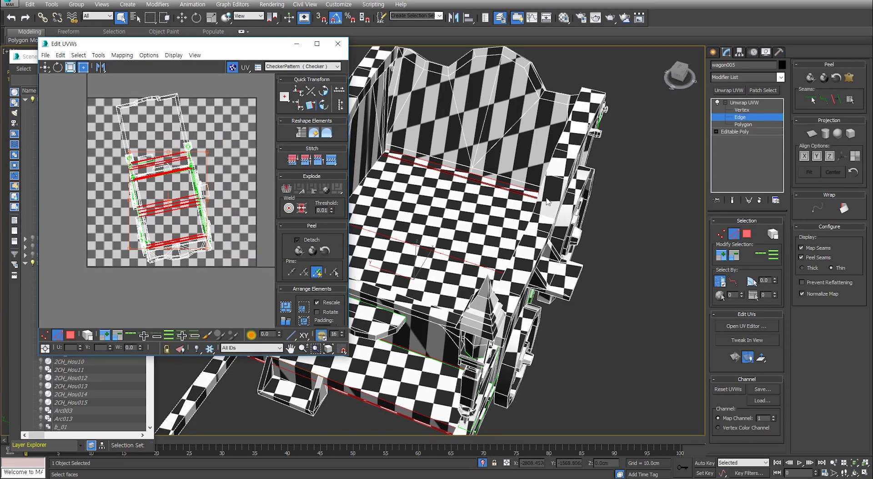
# Convert the edge-ring selection to a polygon selection covering the wagon's floor surfaces.
pyautogui.click(78, 55)
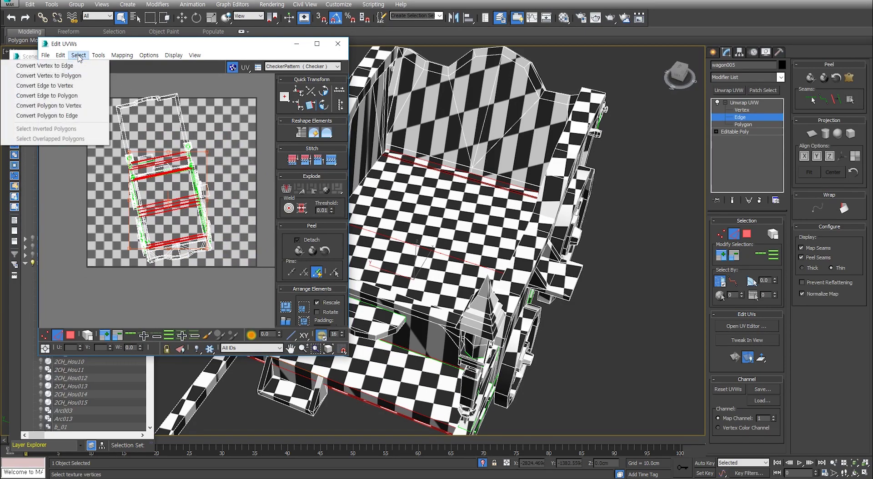
pyautogui.click(59, 96)
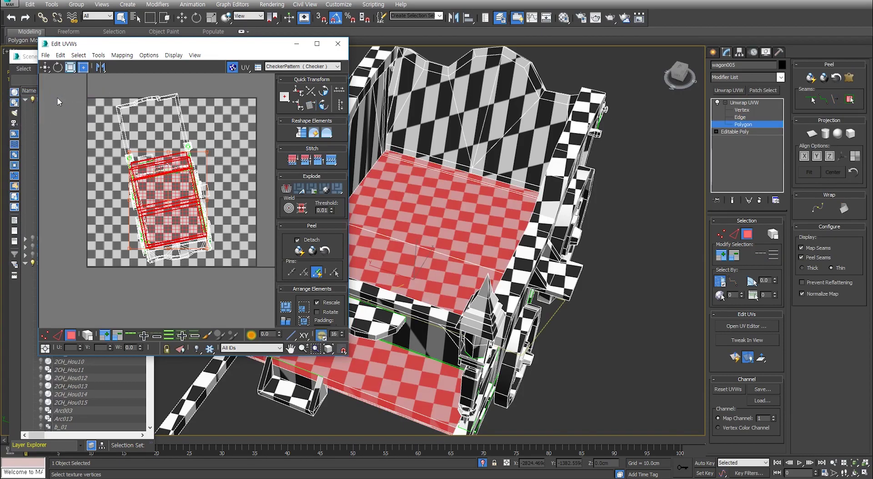
pyautogui.keyDown('alt'); pyautogui.moveTo(526, 237); pyautogui.dragTo(527, 221, button='middle'); pyautogui.keyUp('alt')
# Detach the selected floor polygons' UVs with Detach Edge Verts and move them clear of the remaining layout, to its upper right.
pyautogui.rightClick(180, 208)
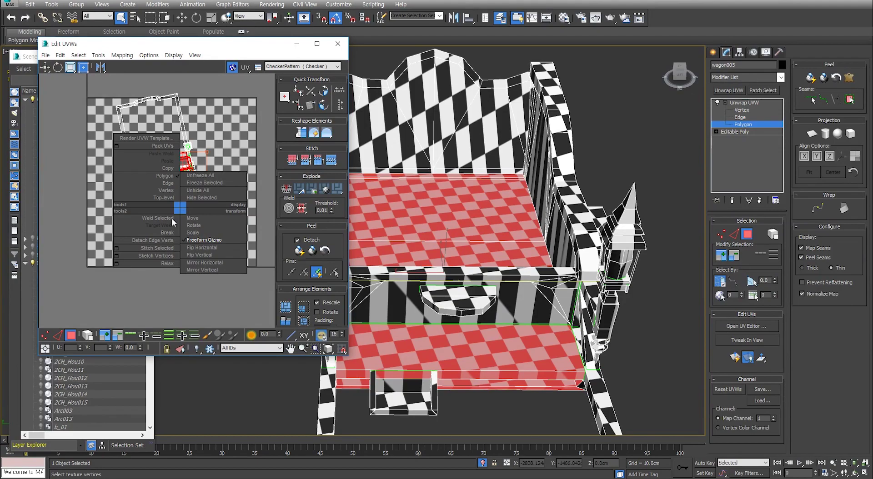
pyautogui.click(152, 242)
pyautogui.moveTo(161, 217); pyautogui.dragTo(235, 176)
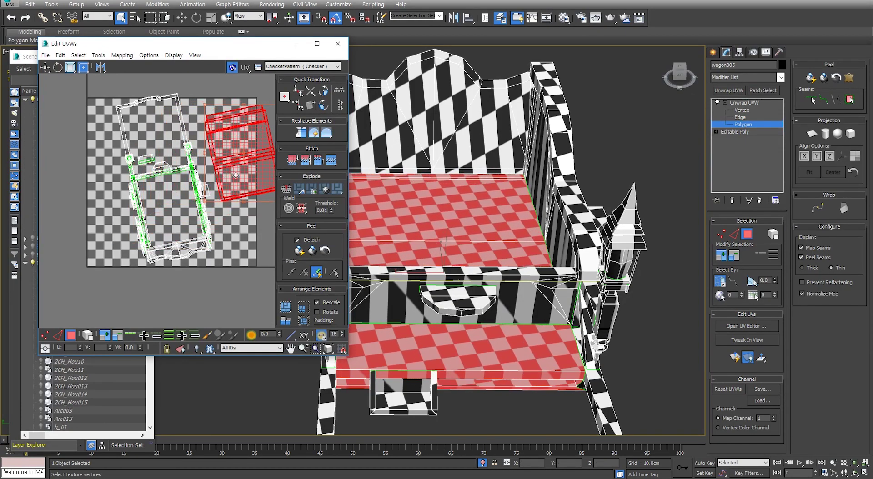
pyautogui.keyDown('alt'); pyautogui.moveTo(434, 214); pyautogui.dragTo(452, 235, button='middle'); pyautogui.keyUp('alt')
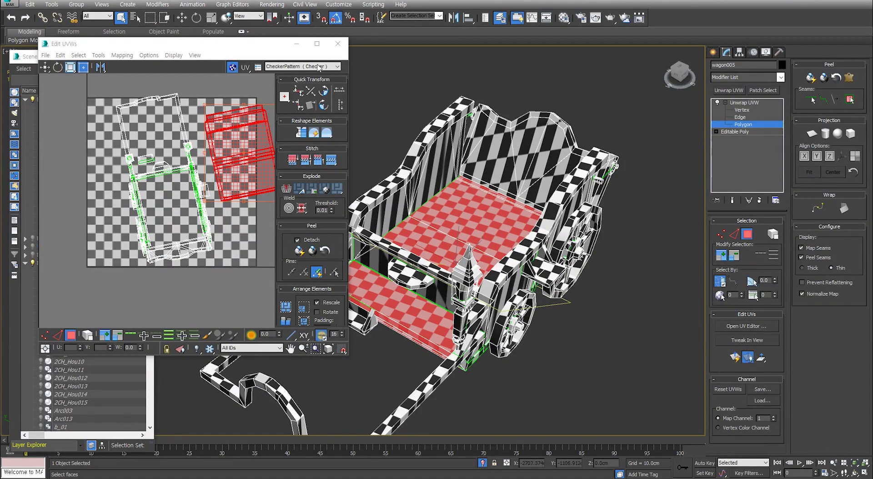
# Close the UV editor and compare the loop and ring selection options at Vertex, Polygon and Edge levels.
pyautogui.click(338, 43)
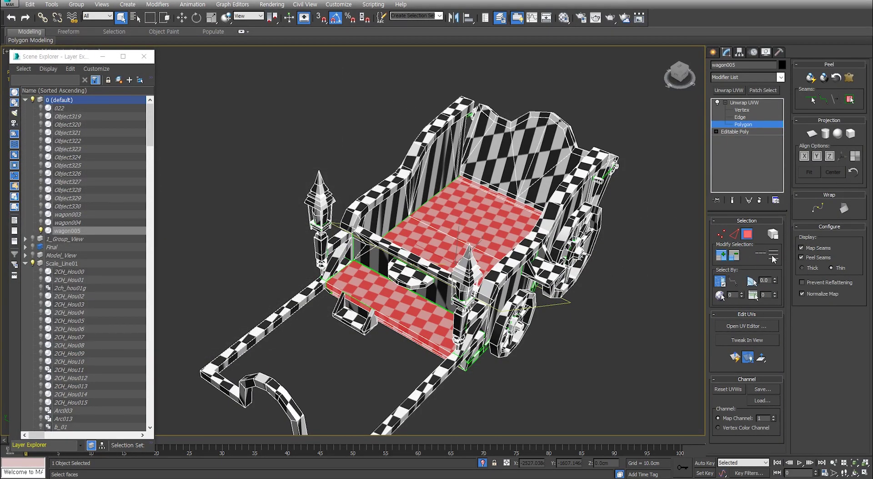
pyautogui.press('2')
pyautogui.press('1')
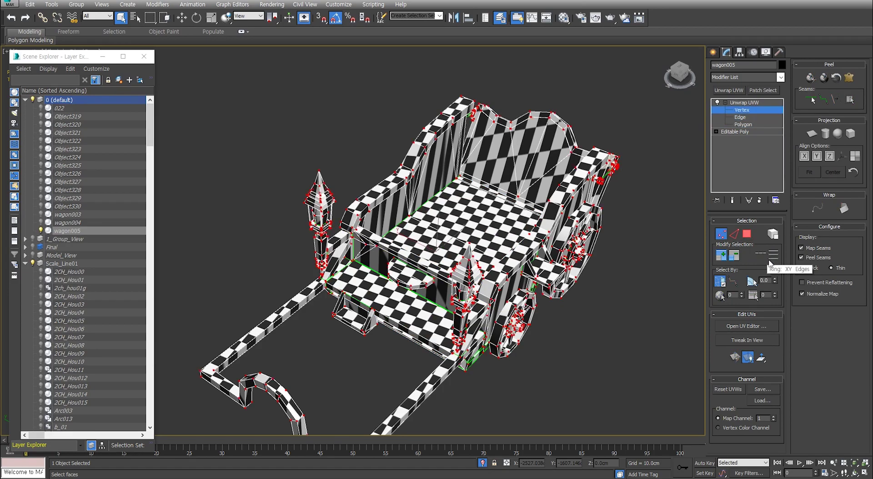
pyautogui.press('3')
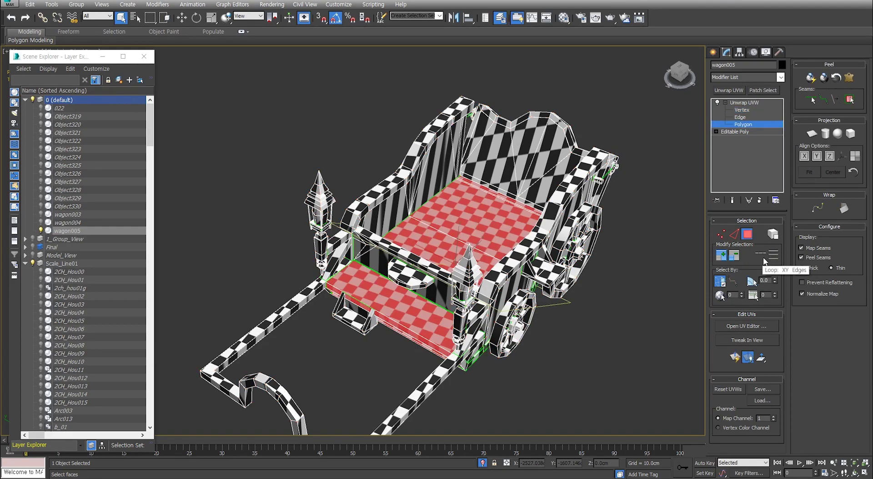
pyautogui.press('2')
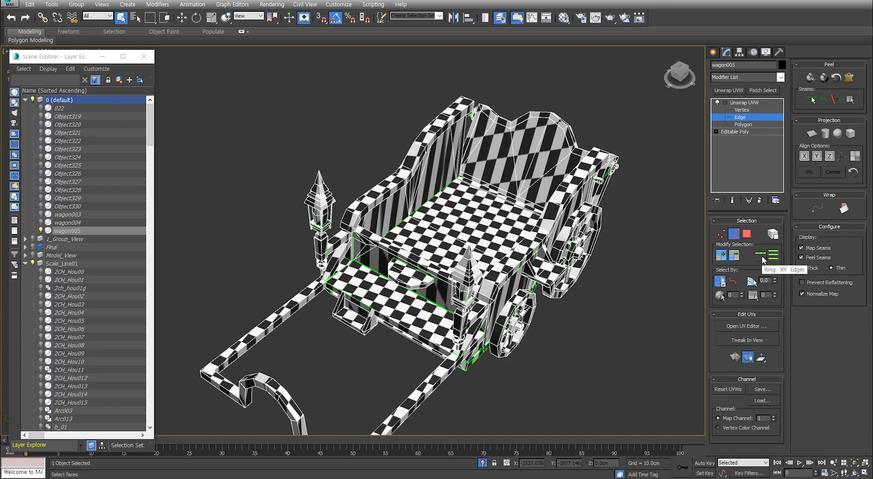
# At Polygon level with Ignore Backfacing on, region-select most of the wagon from above and inspect its underside.
pyautogui.click(721, 282)
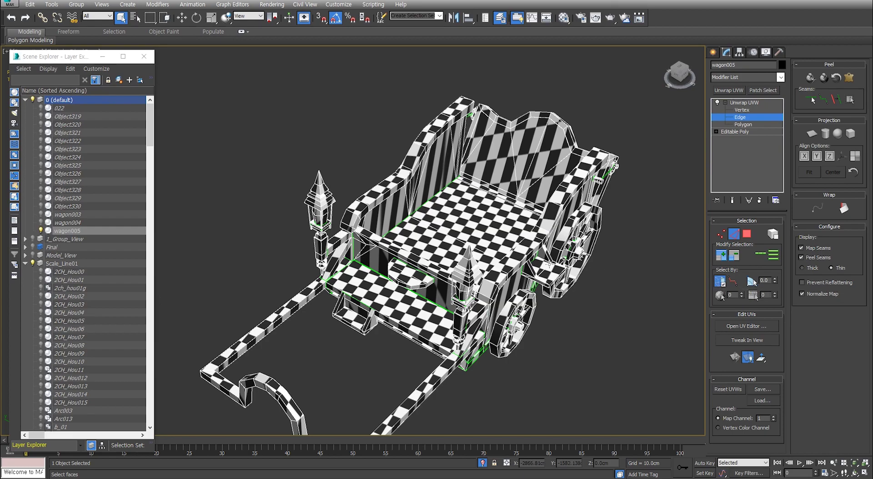
pyautogui.keyDown('alt'); pyautogui.moveTo(659, 255); pyautogui.dragTo(765, 155, button='middle'); pyautogui.keyUp('alt')
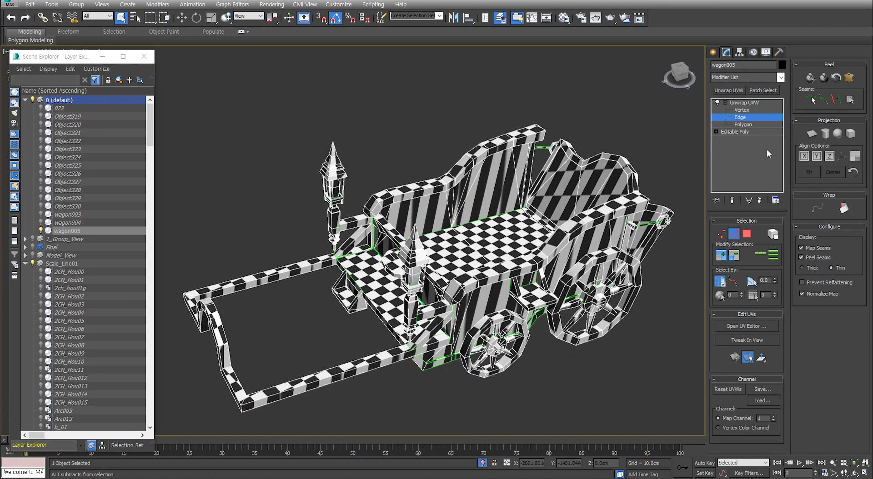
pyautogui.click(742, 124)
pyautogui.keyDown('alt'); pyautogui.moveTo(568, 273); pyautogui.dragTo(601, 342, button='middle'); pyautogui.keyUp('alt')
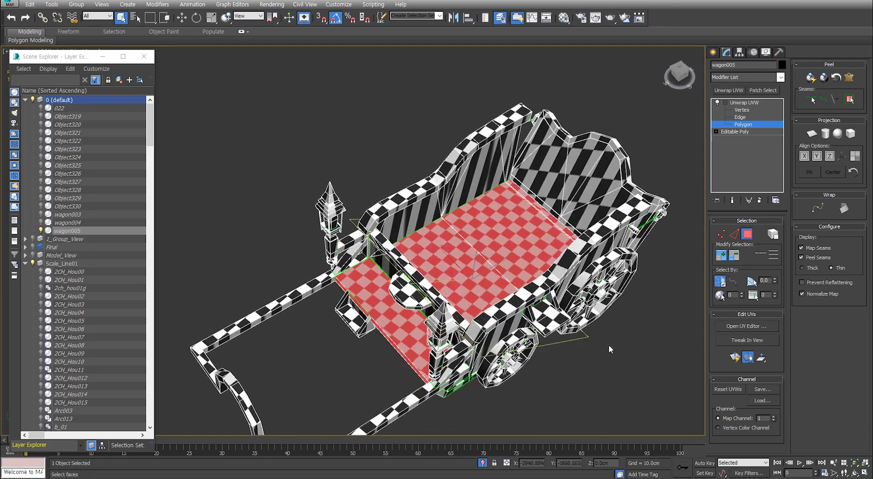
pyautogui.click(621, 384)
pyautogui.moveTo(621, 389); pyautogui.dragTo(382, 175)
pyautogui.keyDown('alt'); pyautogui.moveTo(455, 250); pyautogui.dragTo(511, 289, button='middle'); pyautogui.keyUp('alt')
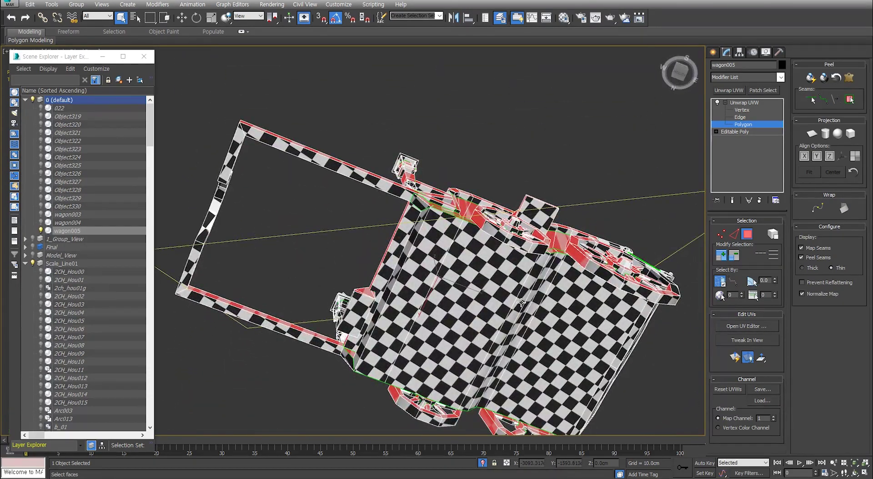
pyautogui.hotkey('shift', 'z')
pyautogui.hotkey('shift', 'z')
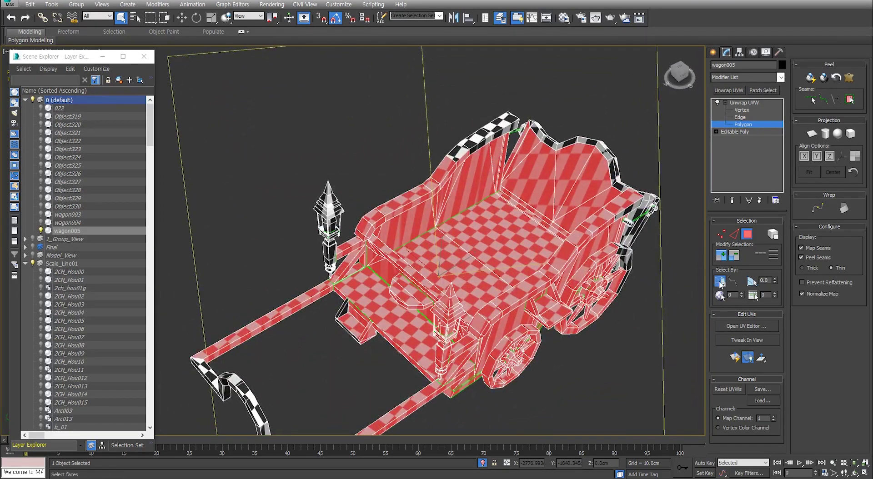
# Turn off Ignore Backfacing and region-select the wagon body again, checking the selection from other angles.
pyautogui.click(631, 354)
pyautogui.moveTo(607, 409); pyautogui.dragTo(410, 216)
pyautogui.hotkey('shift', 'z')
pyautogui.hotkey('shift', 'z')
pyautogui.hotkey('shift', 'z')
pyautogui.hotkey('shift', 'z')
pyautogui.hotkey('shift', 'z')
pyautogui.hotkey('shift', 'z')
pyautogui.hotkey('shift', 'z')
# Clear the selection, region-select the front footboard with Ignore Backfacing off, and inspect its underside.
pyautogui.click(435, 355)
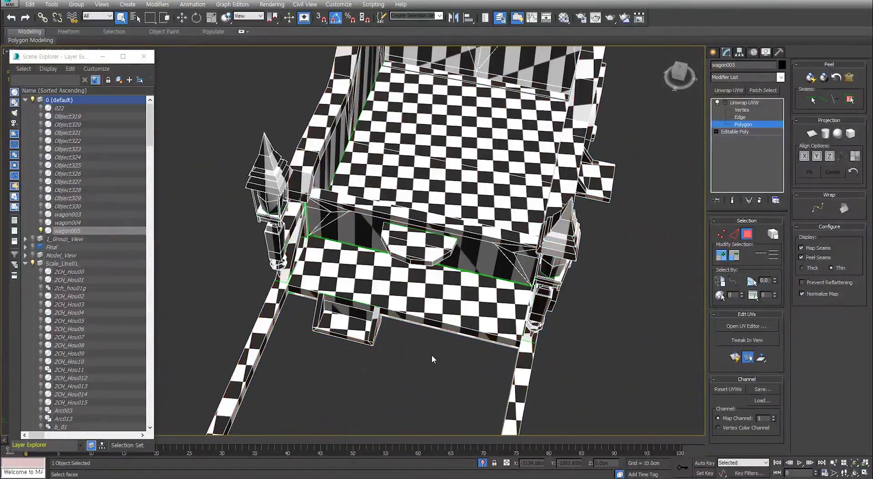
pyautogui.hotkey('shift', 'z')
pyautogui.hotkey('shift', 'z')
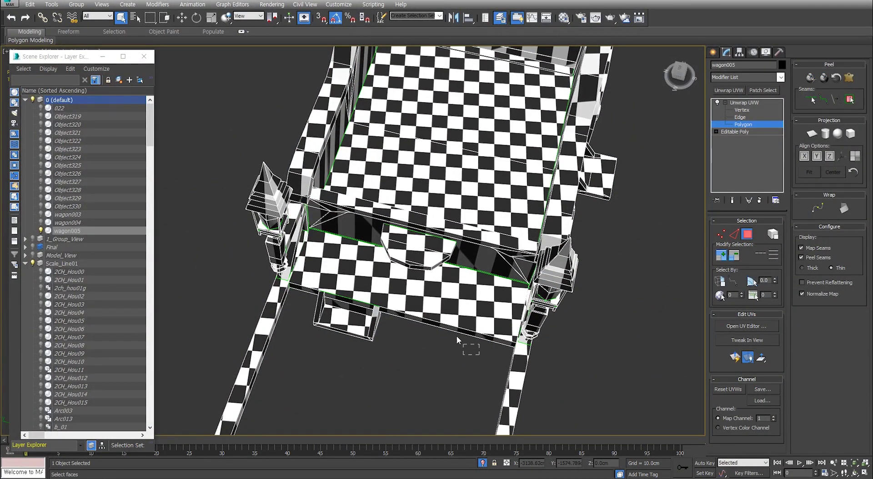
pyautogui.click(419, 302)
pyautogui.keyDown('alt'); pyautogui.moveTo(456, 313); pyautogui.dragTo(482, 231, button='middle'); pyautogui.keyUp('alt')
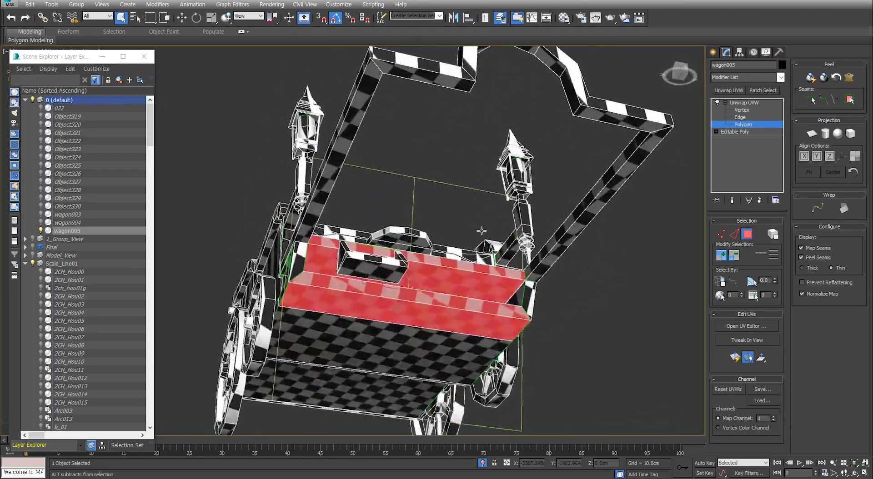
# Turn on Ignore Backfacing and region-select only the front footboard's camera-facing polygons.
pyautogui.click(721, 281)
pyautogui.keyDown('alt'); pyautogui.moveTo(536, 262); pyautogui.dragTo(455, 346, button='middle'); pyautogui.keyUp('alt')
pyautogui.click(439, 366)
pyautogui.moveTo(440, 366); pyautogui.dragTo(405, 326)
pyautogui.moveTo(405, 327)
pyautogui.keyDown('alt'); pyautogui.mouseDown(button='middle')
pyautogui.moveTo(447, 250)
pyautogui.moveTo(405, 337)
pyautogui.mouseUp(button='middle'); pyautogui.keyUp('alt')
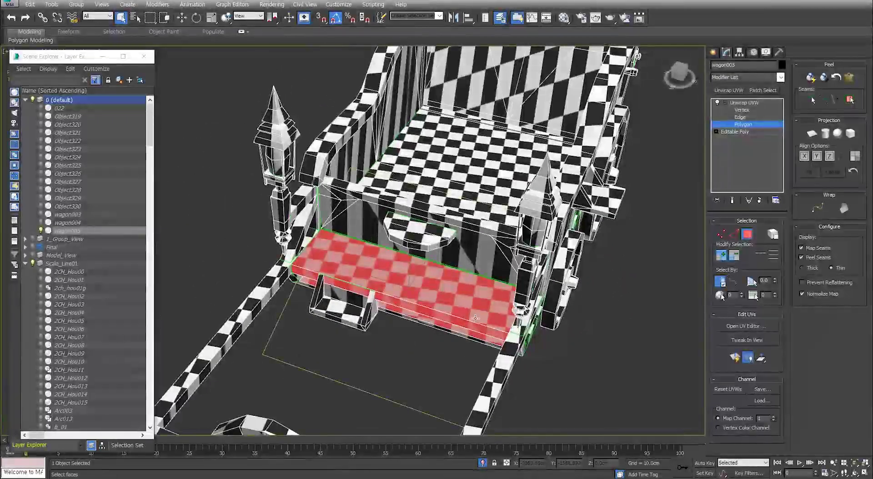
pyautogui.scroll(-5, 448, 296)
pyautogui.keyDown('alt'); pyautogui.moveTo(448, 296); pyautogui.dragTo(614, 287, button='middle'); pyautogui.keyUp('alt')
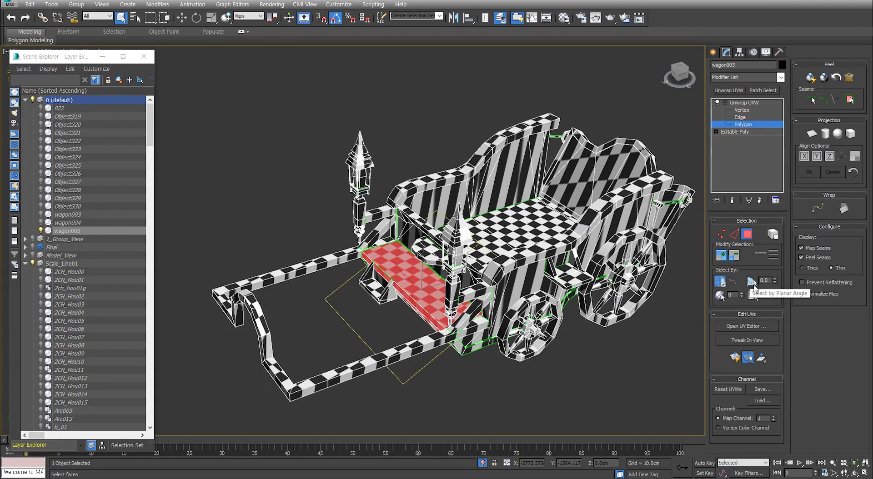
# Turn on Select by Planar Angle with a threshold of 30 and select the whole top strip of the curved side wall.
pyautogui.keyDown('alt'); pyautogui.moveTo(521, 259); pyautogui.dragTo(431, 230, button='middle'); pyautogui.keyUp('alt')
pyautogui.scroll(5, 432, 231)
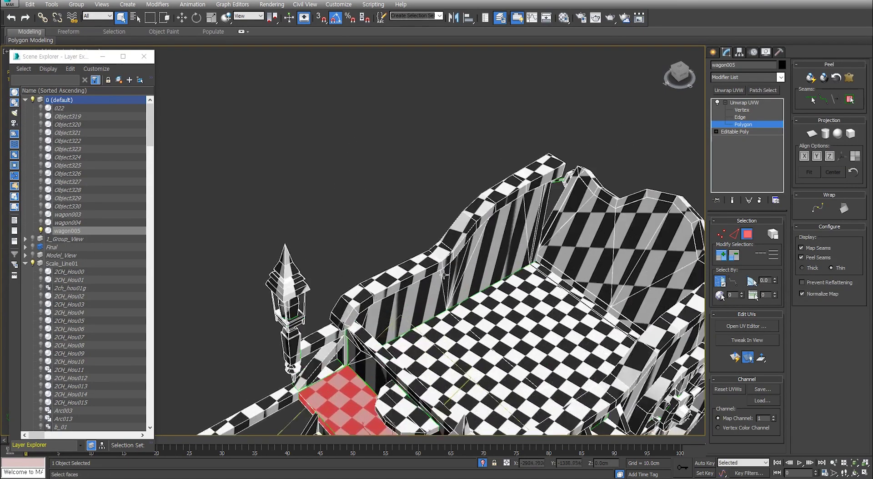
pyautogui.click(459, 234)
pyautogui.scroll(2, 466, 275)
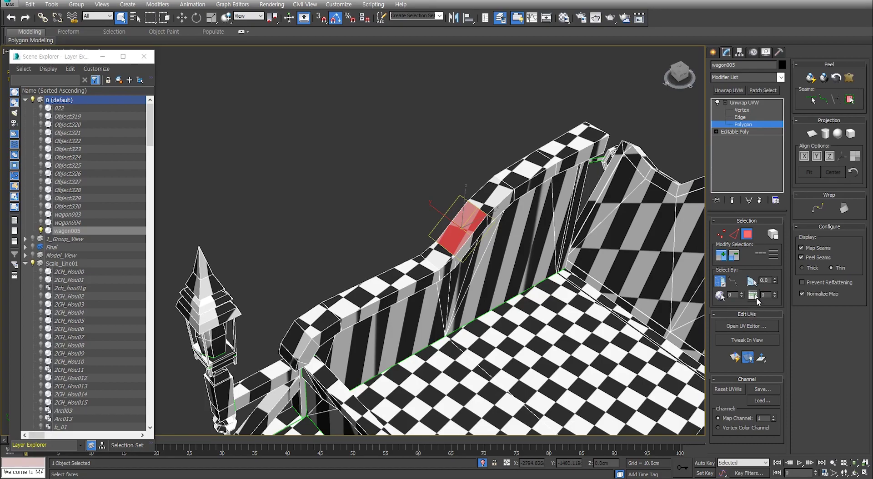
pyautogui.click(752, 281)
pyautogui.click(443, 248)
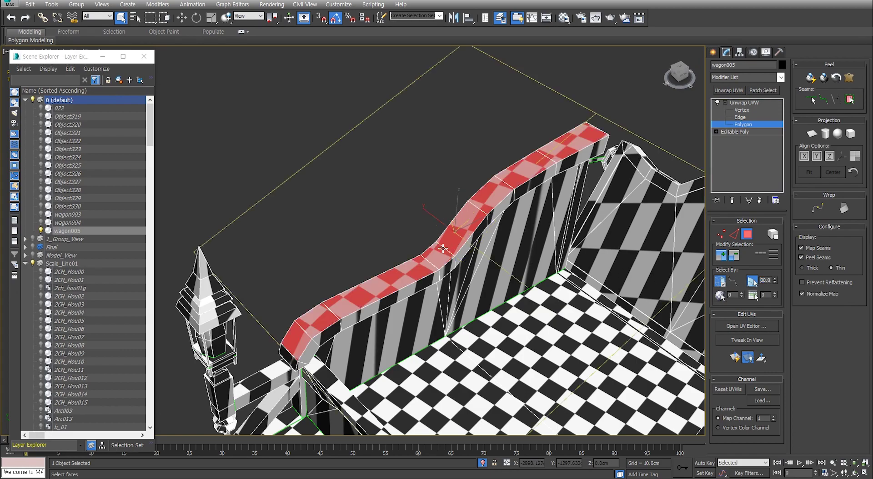
pyautogui.keyDown('alt'); pyautogui.moveTo(406, 284); pyautogui.dragTo(326, 342, button='middle'); pyautogui.keyUp('alt')
pyautogui.keyDown('alt'); pyautogui.moveTo(488, 212); pyautogui.dragTo(456, 254, button='middle'); pyautogui.keyUp('alt')
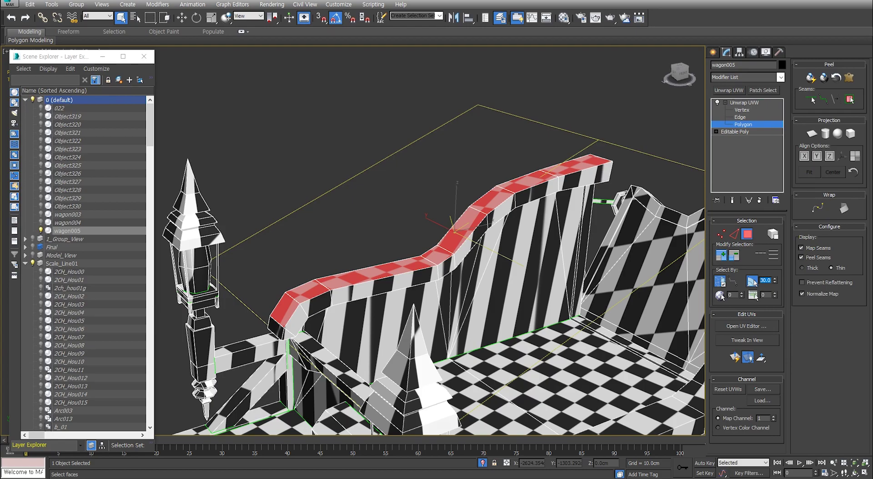
# Set the planar angle threshold to 90 and select the curved side wall's top rail, including its adjoining faces.
pyautogui.keyDown('alt'); pyautogui.moveTo(476, 218); pyautogui.dragTo(453, 275, button='middle'); pyautogui.keyUp('alt')
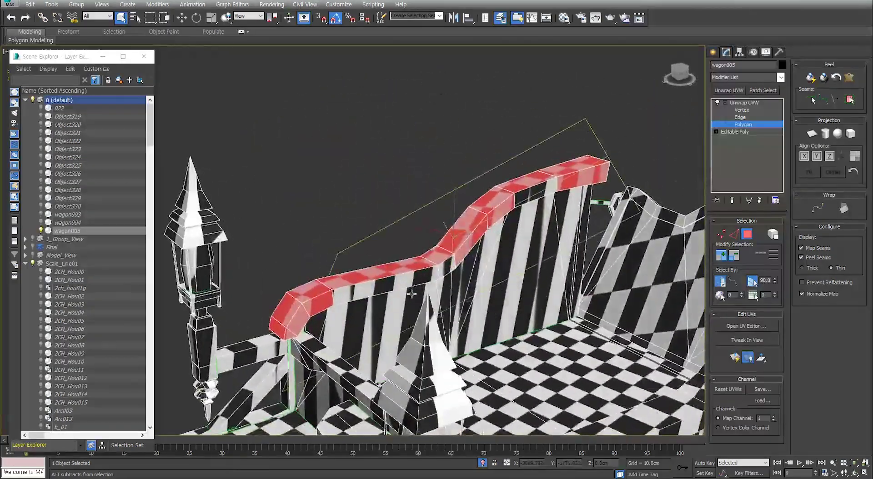
pyautogui.scroll(3, 451, 273)
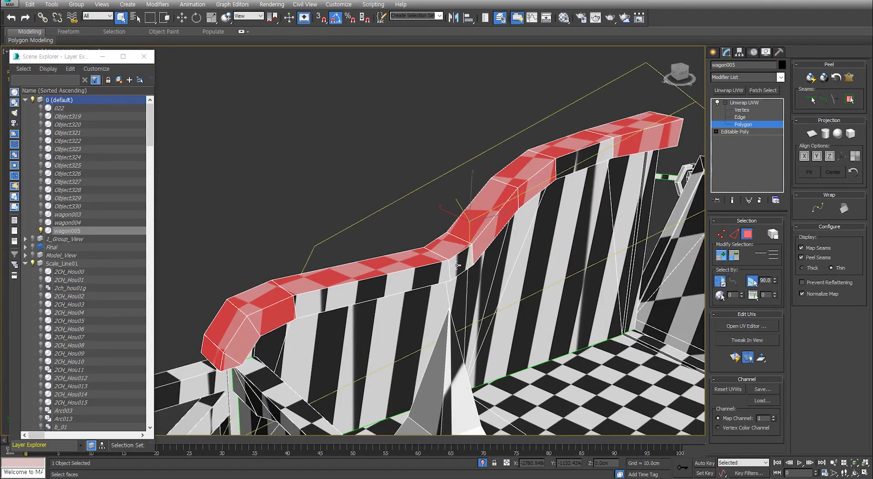
pyautogui.keyDown('ctrl'); pyautogui.click(580, 160); pyautogui.keyUp('ctrl')
pyautogui.keyDown('alt'); pyautogui.moveTo(565, 193); pyautogui.dragTo(500, 255, button='middle'); pyautogui.keyUp('alt')
# Set the planar angle threshold to 15 and try selecting the side wall's inner face and single top-rail segments.
pyautogui.keyDown('alt'); pyautogui.click(561, 220); pyautogui.keyUp('alt')
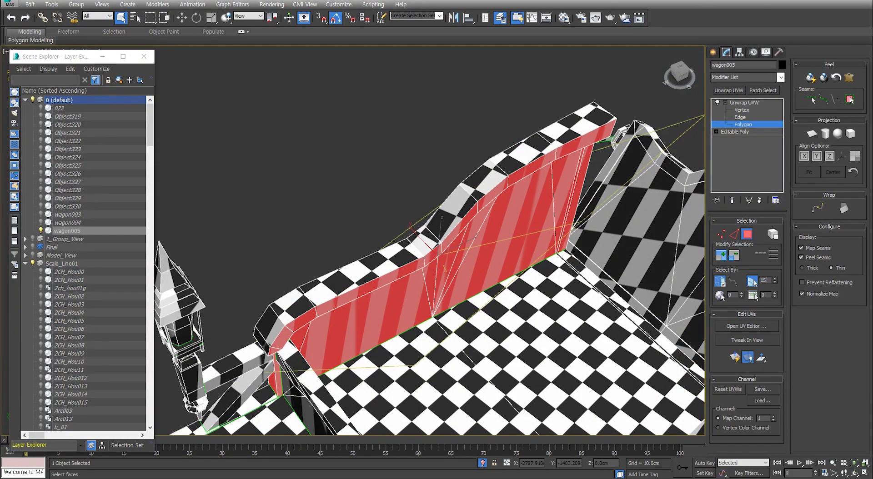
pyautogui.click(492, 176)
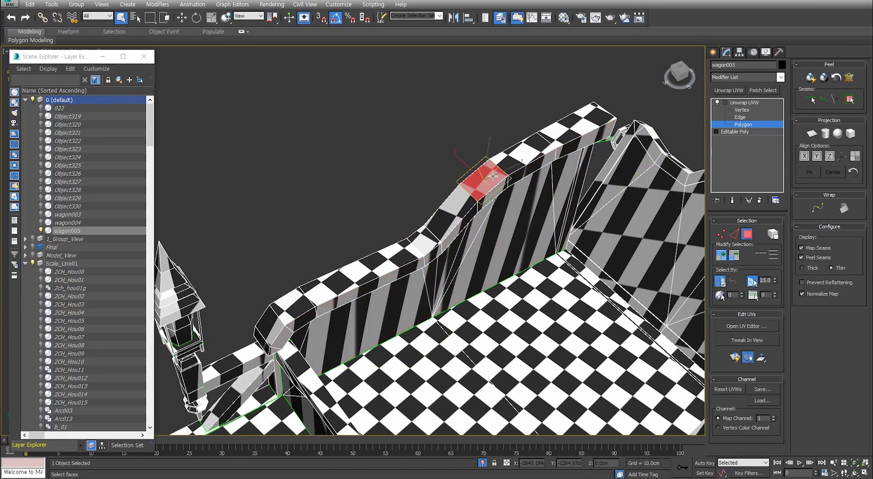
pyautogui.click(442, 222)
# Set the planar angle threshold back to 30 and select the side wall's full top strip.
pyautogui.keyDown('alt'); pyautogui.moveTo(488, 227); pyautogui.dragTo(492, 218, button='middle'); pyautogui.keyUp('alt')
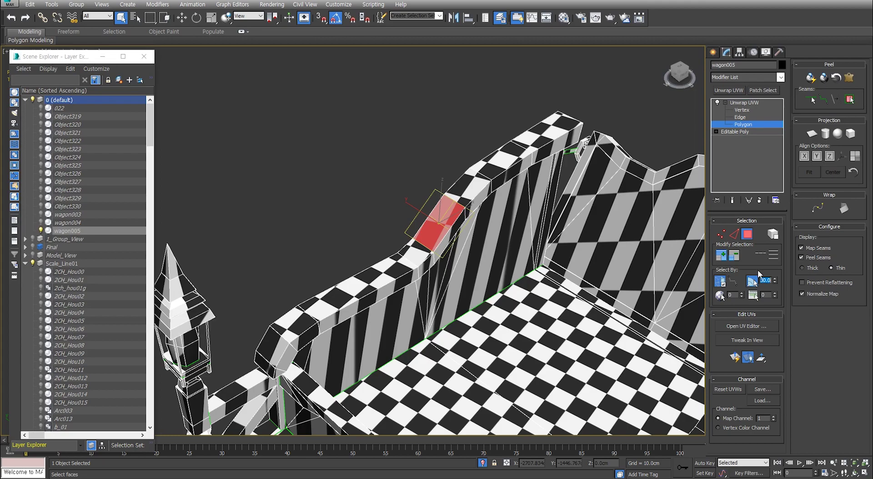
pyautogui.click(526, 152)
pyautogui.keyDown('shift'); pyautogui.click(451, 214); pyautogui.keyUp('shift')
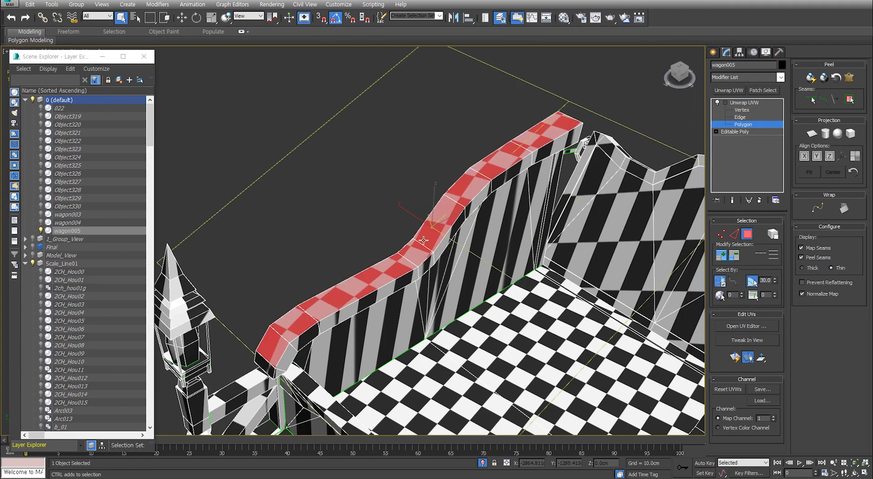
# Turn off Select by Planar Angle and select the top-strip polygons individually, starting from the wall's front end.
pyautogui.keyDown('alt'); pyautogui.moveTo(451, 215); pyautogui.dragTo(595, 280, button='middle'); pyautogui.keyUp('alt')
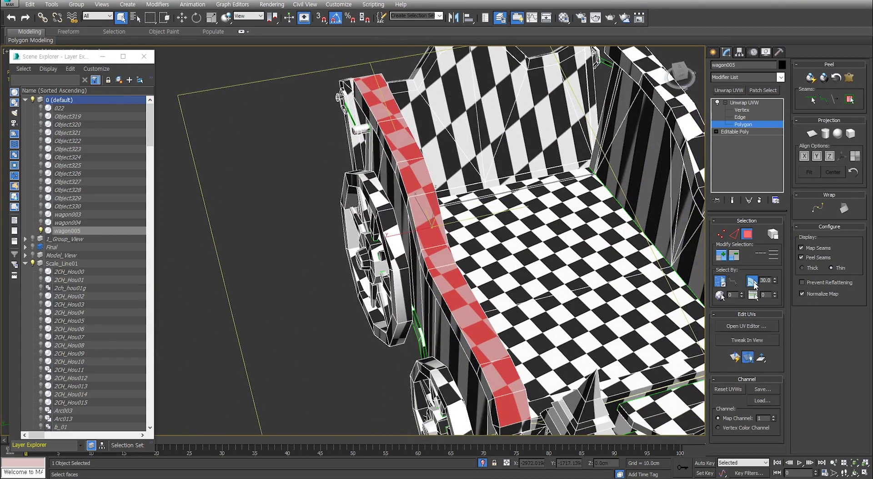
pyautogui.click(509, 406)
pyautogui.keyDown('shift'); pyautogui.click(444, 273); pyautogui.keyUp('shift')
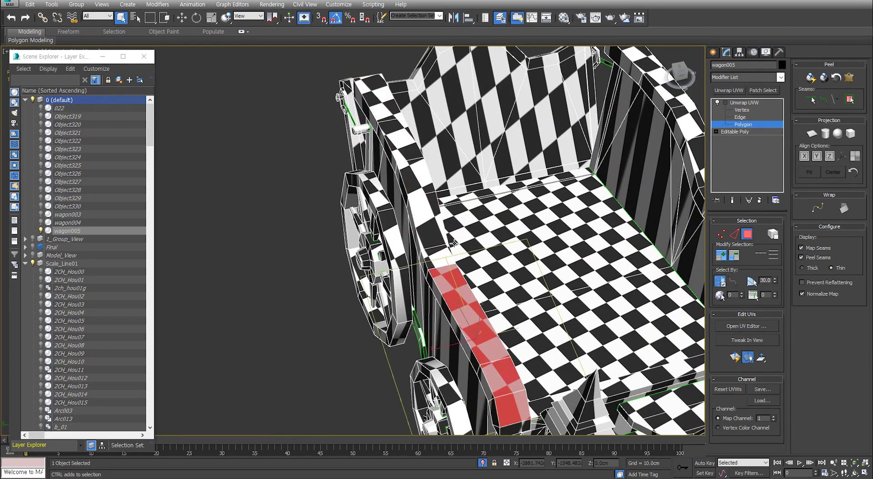
# In the Top view, region-select along the side wall's top strip, subtract surplus polygons at both ends, and return to the perspective view.
pyautogui.hotkey('alt', 'w')
pyautogui.hotkey('alt', 'w')
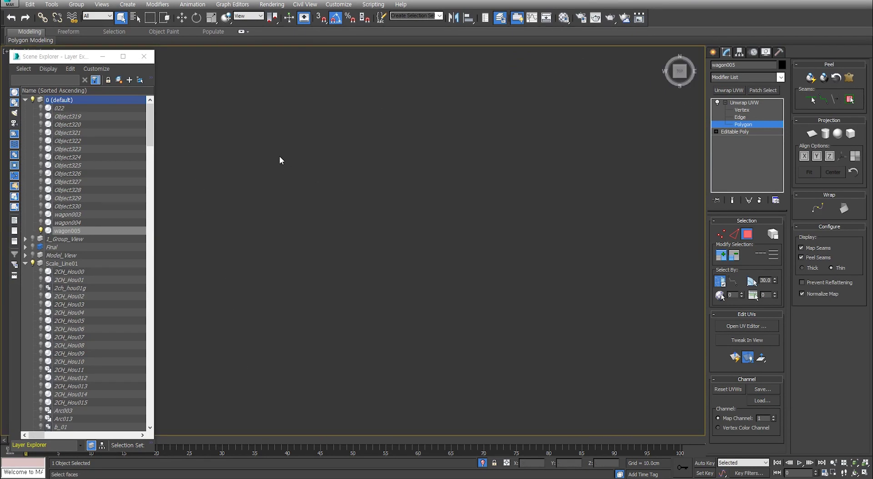
pyautogui.scroll(-3, 332, 205)
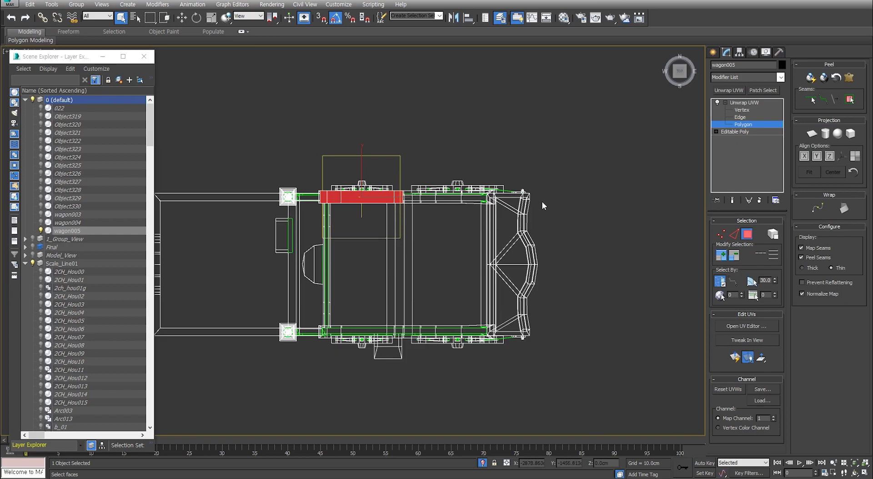
pyautogui.keyDown('shift'); pyautogui.click(419, 202); pyautogui.keyUp('shift')
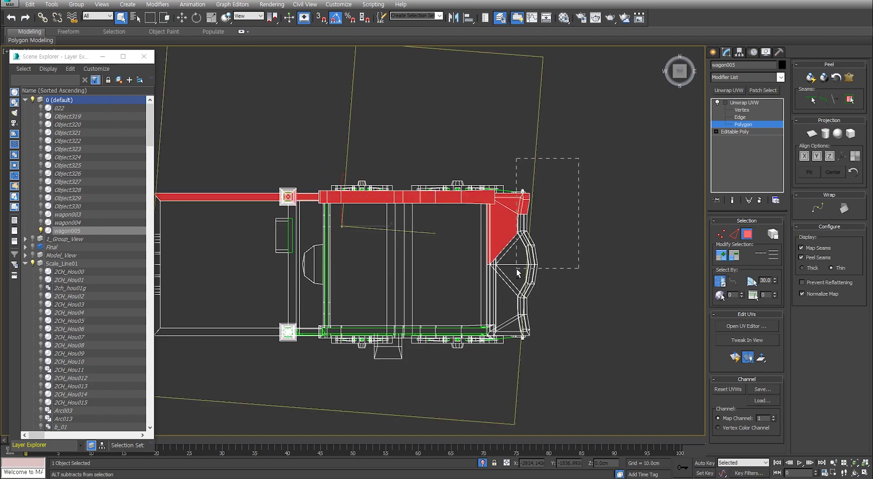
pyautogui.keyDown('alt'); pyautogui.moveTo(518, 269); pyautogui.dragTo(517, 269); pyautogui.keyUp('alt')
pyautogui.keyDown('alt'); pyautogui.moveTo(269, 169); pyautogui.dragTo(240, 200); pyautogui.keyUp('alt')
pyautogui.hotkey('alt', 'w')
pyautogui.middleClick(495, 317)
pyautogui.hotkey('alt', 'w')
pyautogui.keyDown('alt'); pyautogui.moveTo(427, 282); pyautogui.dragTo(418, 232, button='middle'); pyautogui.keyUp('alt')
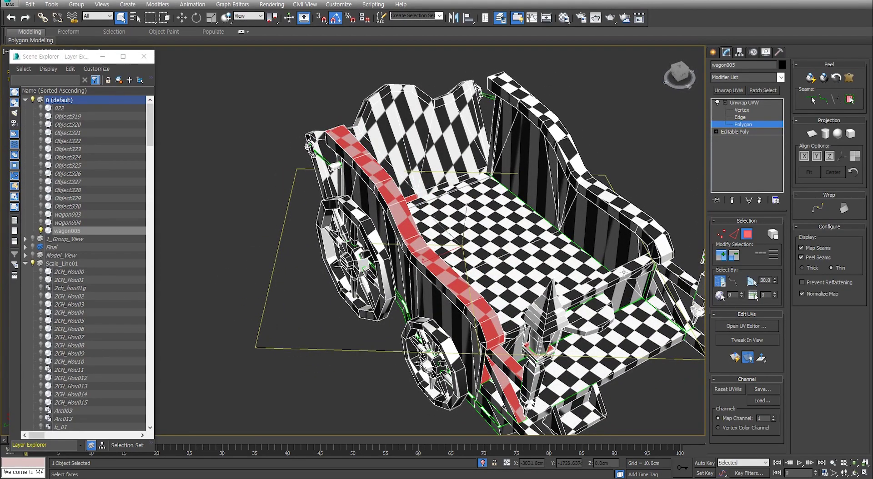
# Turn on Select by Planar Angle, try it on the seat floor, and select the side wall's whole top strip.
pyautogui.click(752, 282)
pyautogui.click(506, 281)
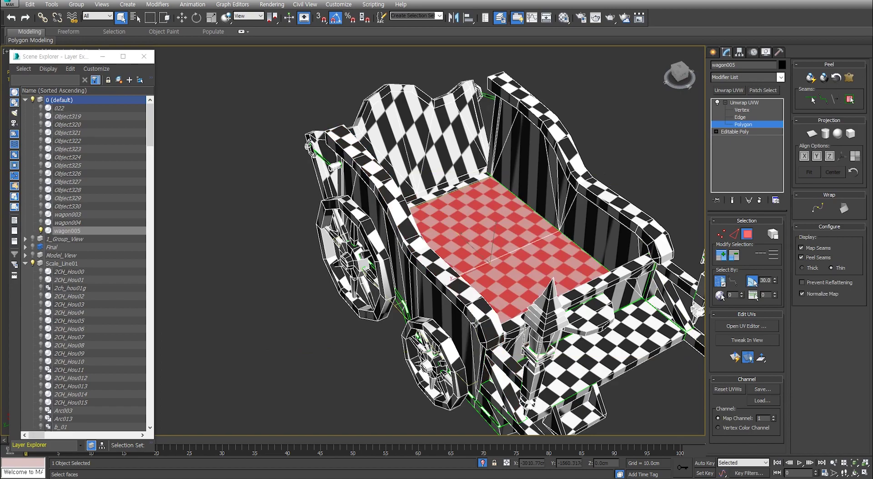
pyautogui.click(480, 314)
pyautogui.keyDown('ctrl'); pyautogui.click(410, 214); pyautogui.keyUp('ctrl')
pyautogui.keyDown('ctrl'); pyautogui.click(367, 156); pyautogui.keyUp('ctrl')
pyautogui.keyDown('alt'); pyautogui.moveTo(379, 241); pyautogui.dragTo(423, 261, button='middle'); pyautogui.keyUp('alt')
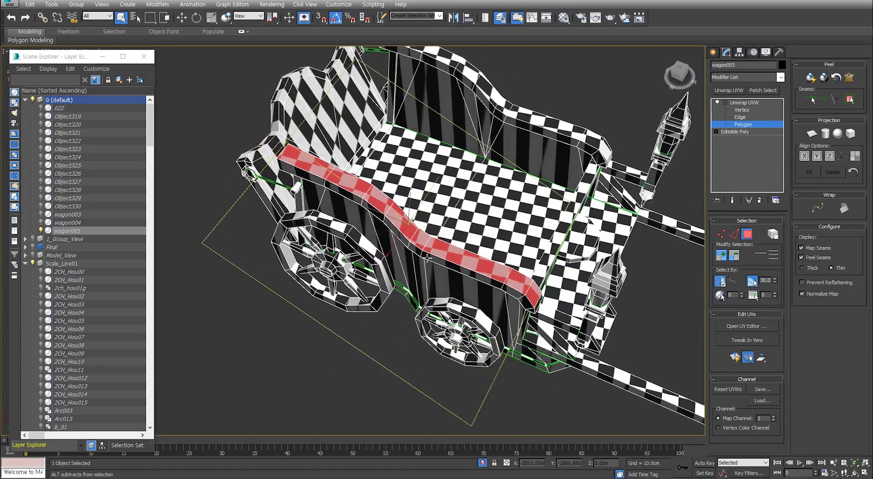
# Turn off Select by Planar Angle and open the UV editor with the side wall's top-strip polygons selected.
pyautogui.click(755, 284)
pyautogui.keyDown('alt'); pyautogui.moveTo(576, 311); pyautogui.dragTo(530, 275, button='middle'); pyautogui.keyUp('alt')
pyautogui.keyDown('ctrl'); pyautogui.click(514, 328); pyautogui.keyUp('ctrl')
pyautogui.keyDown('alt'); pyautogui.moveTo(502, 331); pyautogui.dragTo(486, 293, button='middle'); pyautogui.keyUp('alt')
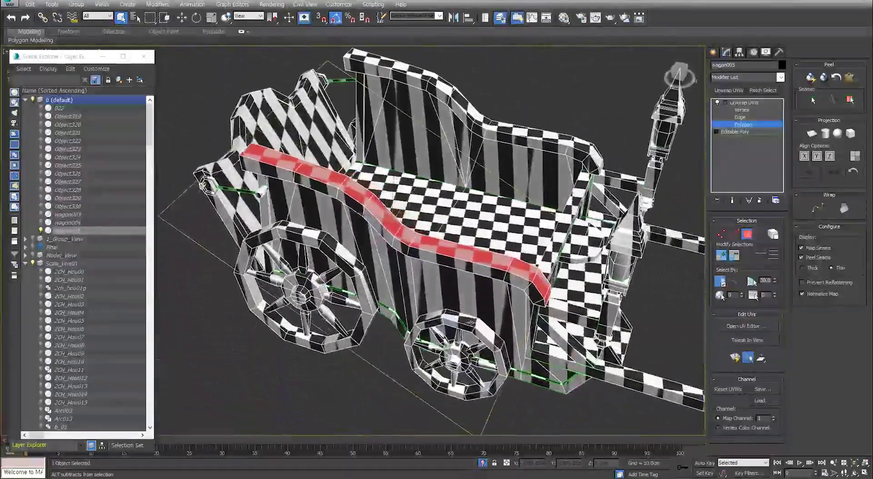
pyautogui.scroll(-3, 479, 244)
pyautogui.keyDown('alt'); pyautogui.moveTo(479, 244); pyautogui.dragTo(404, 244, button='middle'); pyautogui.keyUp('alt')
pyautogui.scroll(4, 418, 234)
pyautogui.keyDown('alt'); pyautogui.moveTo(457, 239); pyautogui.dragTo(406, 242, button='middle'); pyautogui.keyUp('alt')
pyautogui.scroll(-2, 446, 256)
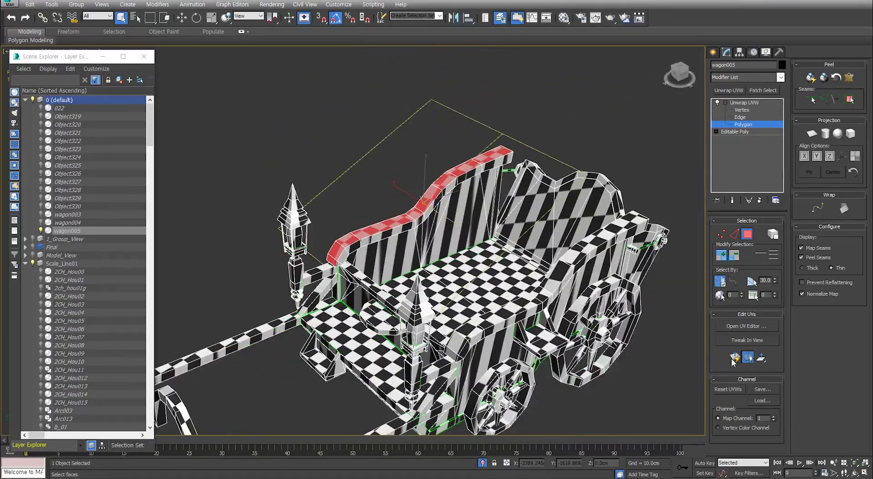
pyautogui.click(763, 327)
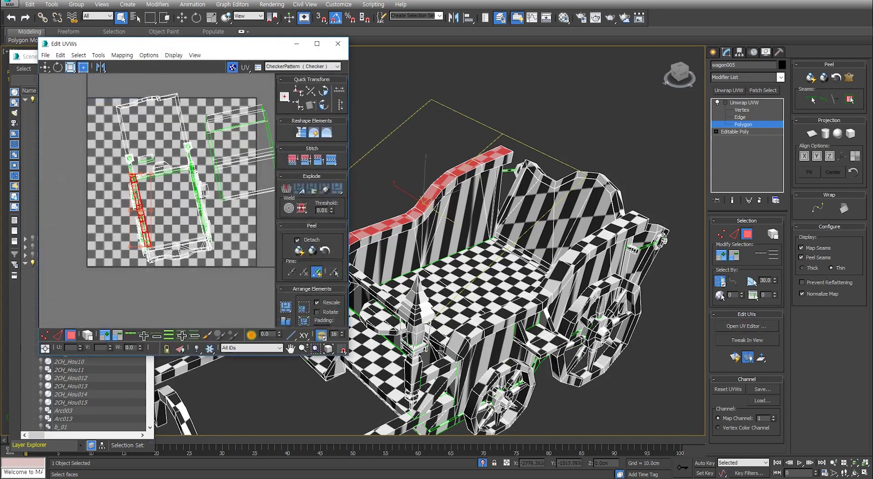
# Reposition the UV editor window, select all of the wagon's UVs, and move them clear of the 0–1 checker tile.
pyautogui.moveTo(234, 50); pyautogui.dragTo(217, 24)
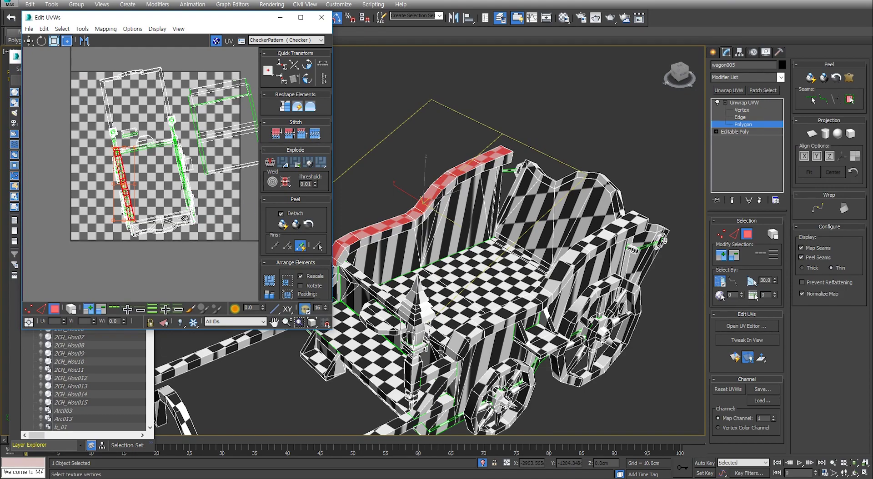
pyautogui.scroll(-2, 187, 205)
pyautogui.scroll(2, 186, 206)
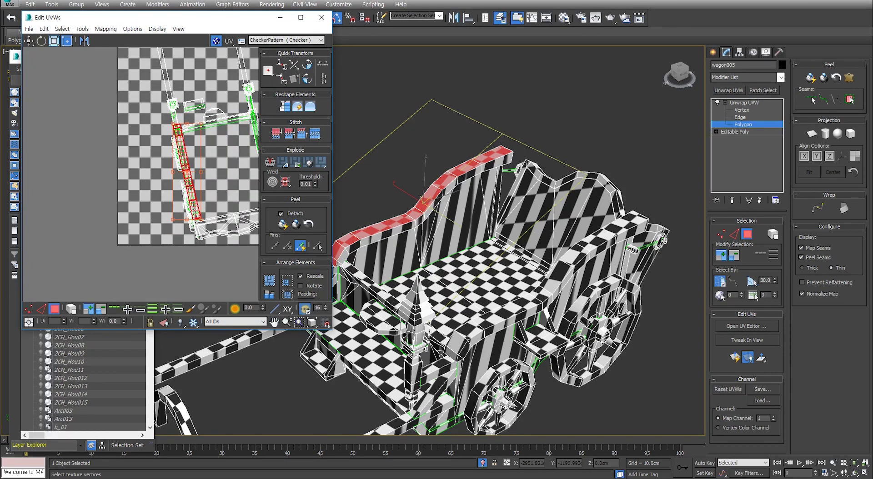
pyautogui.scroll(-5, 199, 212)
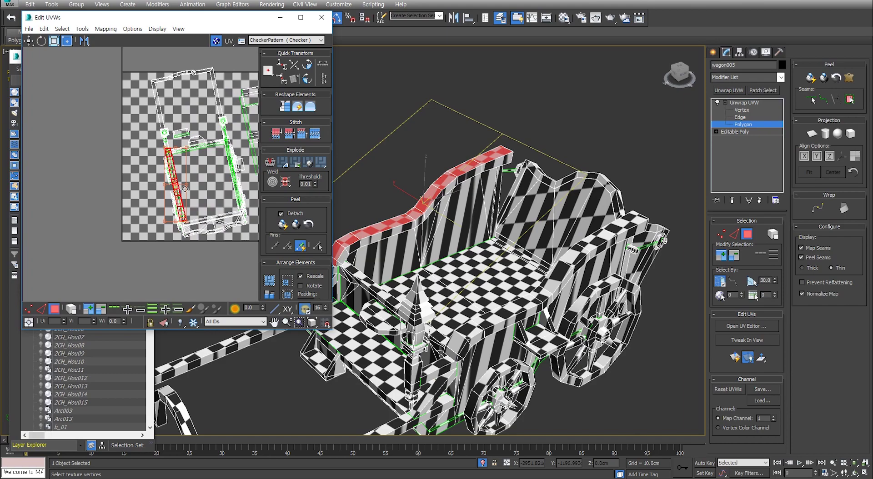
pyautogui.scroll(-3, 184, 191)
pyautogui.scroll(-1, 125, 76)
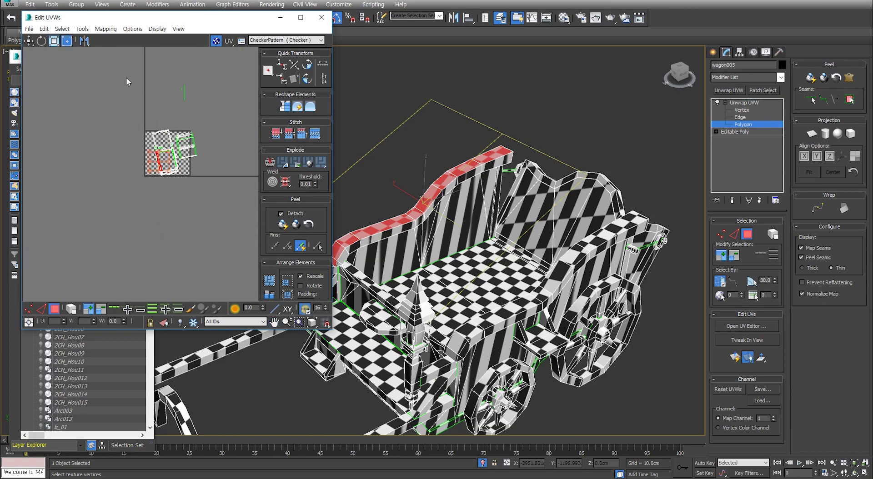
pyautogui.moveTo(123, 76); pyautogui.dragTo(226, 210)
pyautogui.moveTo(186, 151); pyautogui.dragTo(95, 206)
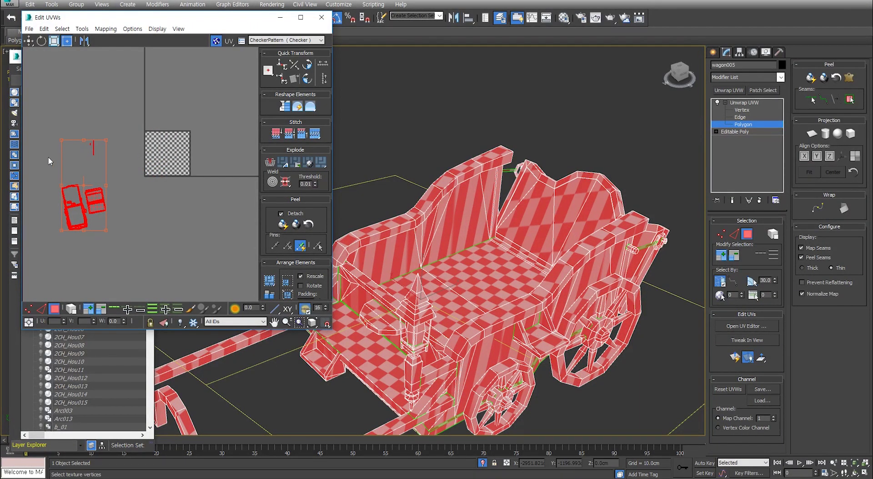
pyautogui.moveTo(84, 217); pyautogui.dragTo(81, 246)
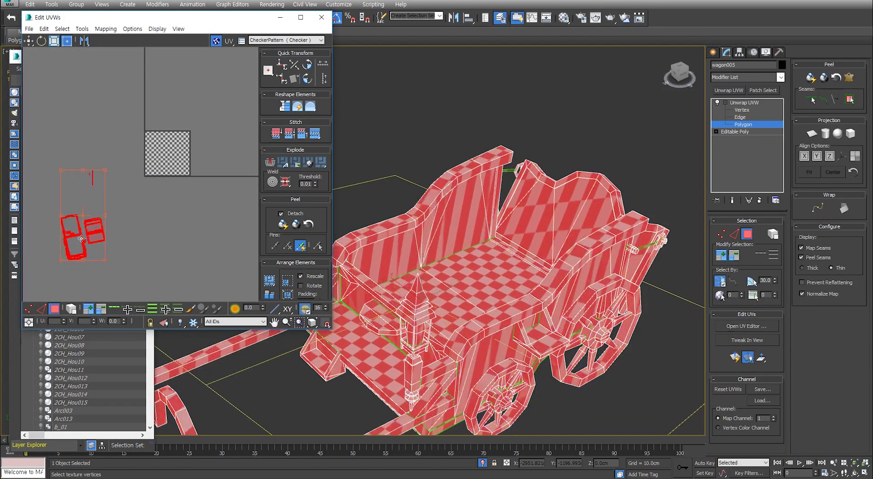
# Clear the selection and reselect the side wall's top-strip polygons in the perspective view, from the rear end to the front.
pyautogui.click(132, 244)
pyautogui.click(489, 157)
pyautogui.keyDown('ctrl'); pyautogui.click(471, 165); pyautogui.keyUp('ctrl')
pyautogui.keyDown('ctrl'); pyautogui.click(441, 185); pyautogui.keyUp('ctrl')
pyautogui.moveTo(429, 201); pyautogui.dragTo(497, 223, button='middle')
pyautogui.keyDown('ctrl'); pyautogui.click(494, 218); pyautogui.keyUp('ctrl')
pyautogui.keyDown('ctrl'); pyautogui.click(479, 232); pyautogui.keyUp('ctrl')
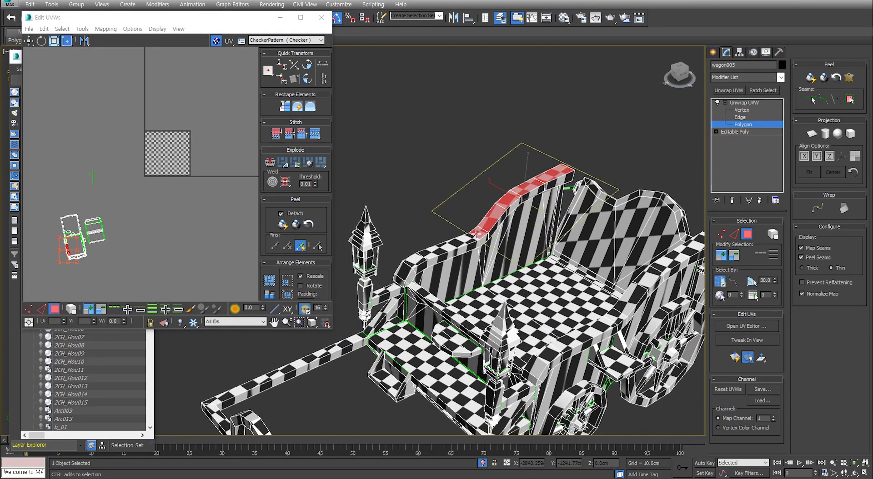
pyautogui.keyDown('ctrl'); pyautogui.click(445, 249); pyautogui.keyUp('ctrl')
pyautogui.keyDown('ctrl'); pyautogui.click(406, 268); pyautogui.keyUp('ctrl')
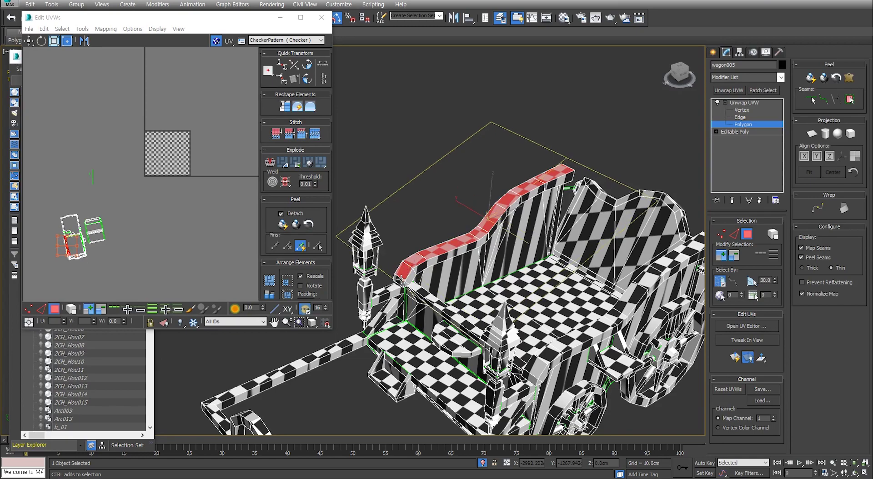
# Apply Quick Planar Map to the selected top-strip polygons so their UVs fill the empty checker tile.
pyautogui.keyDown('alt'); pyautogui.moveTo(400, 279); pyautogui.dragTo(469, 291, button='middle'); pyautogui.keyUp('alt')
pyautogui.moveTo(417, 217); pyautogui.dragTo(418, 240, button='middle')
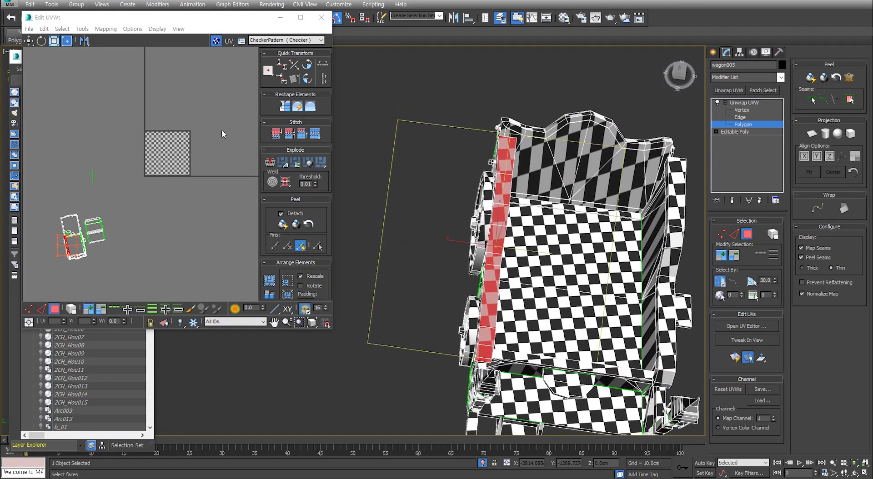
pyautogui.scroll(4, 118, 161)
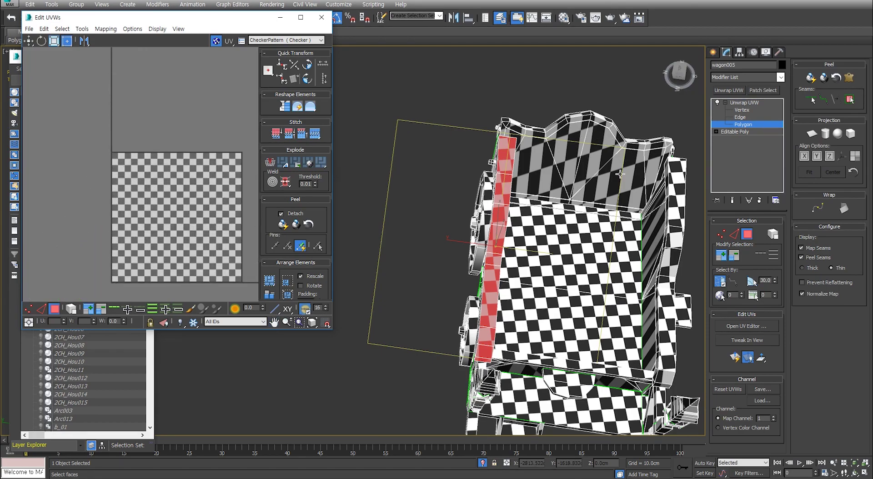
pyautogui.moveTo(188, 245); pyautogui.dragTo(187, 167, button='middle')
pyautogui.scroll(-2, 184, 218)
pyautogui.scroll(2, 193, 205)
pyautogui.scroll(-1, 161, 225)
pyautogui.scroll(-2, 188, 166)
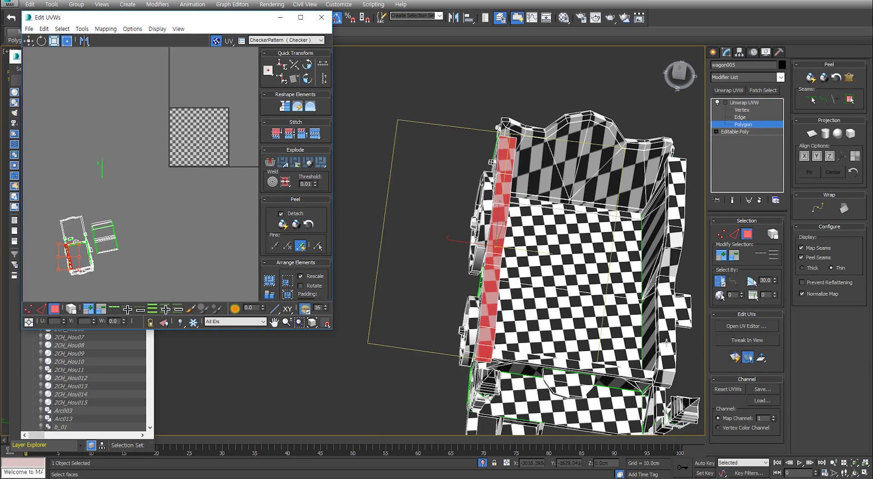
pyautogui.click(732, 358)
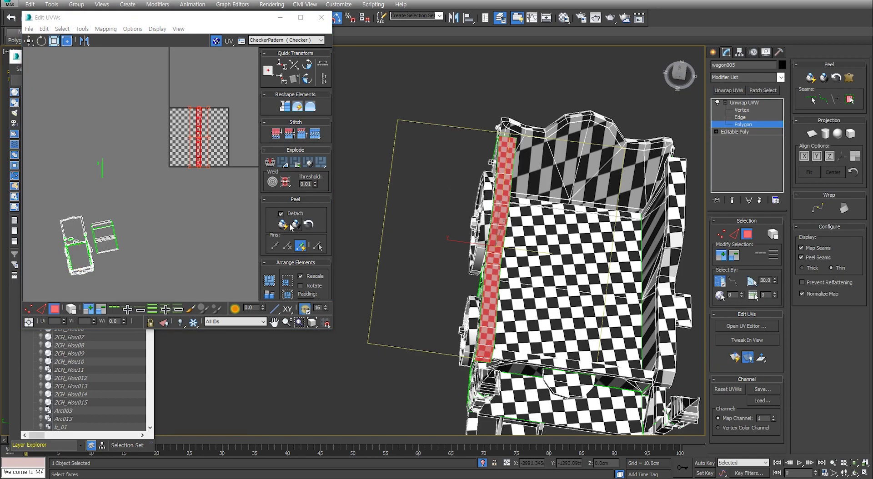
# Examine the checker pattern along the side wall's top strip from several angles and close up at its front end.
pyautogui.scroll(5, 220, 188)
pyautogui.rightClick(516, 245)
pyautogui.hotkey('alt', 'w')
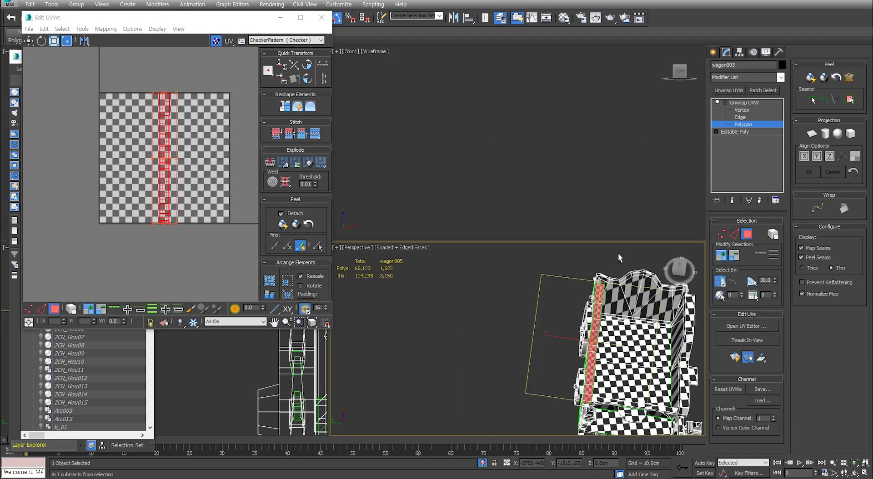
pyautogui.hotkey('alt', 'w')
pyautogui.keyDown('alt'); pyautogui.moveTo(612, 252); pyautogui.dragTo(555, 272, button='middle'); pyautogui.keyUp('alt')
pyautogui.scroll(3, 473, 217)
pyautogui.scroll(-3, 551, 275)
pyautogui.keyDown('alt'); pyautogui.moveTo(471, 281); pyautogui.dragTo(534, 250, button='middle'); pyautogui.keyUp('alt')
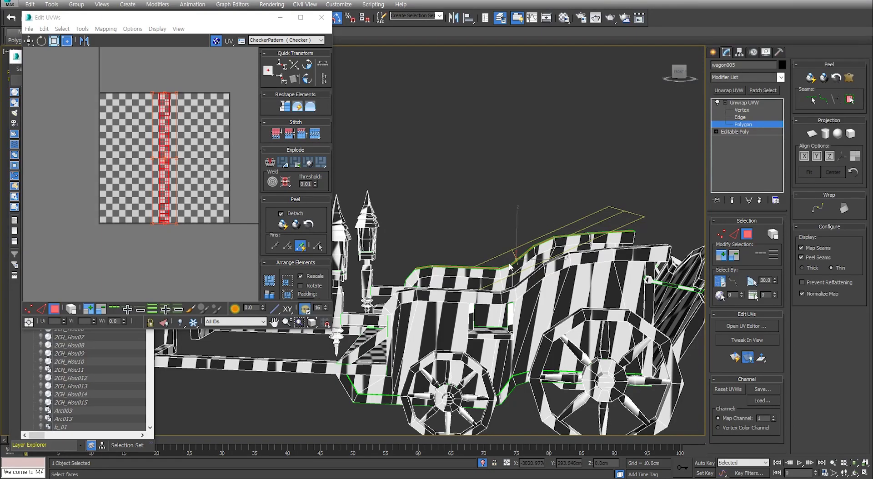
pyautogui.keyDown('alt'); pyautogui.moveTo(460, 247); pyautogui.dragTo(455, 342, button='middle'); pyautogui.keyUp('alt')
pyautogui.scroll(4, 500, 298)
pyautogui.scroll(2, 482, 309)
pyautogui.keyDown('alt'); pyautogui.moveTo(432, 301); pyautogui.dragTo(510, 234, button='middle'); pyautogui.keyUp('alt')
pyautogui.scroll(5, 510, 234)
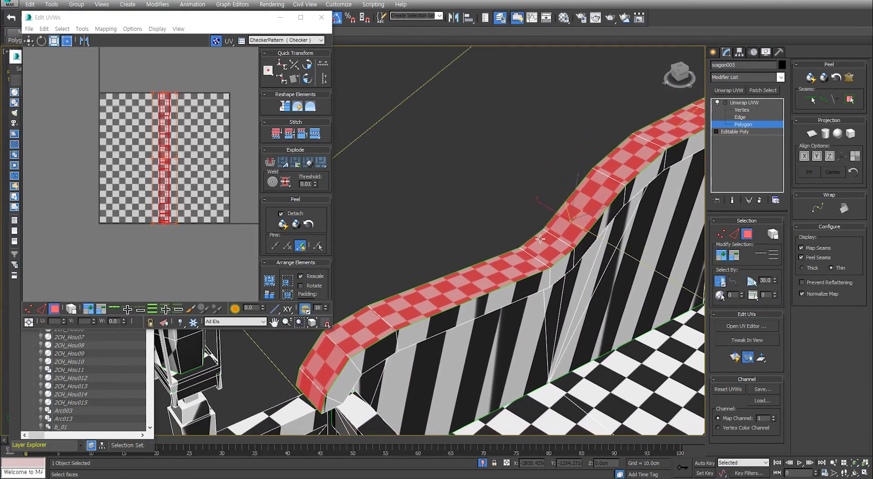
pyautogui.scroll(2, 405, 287)
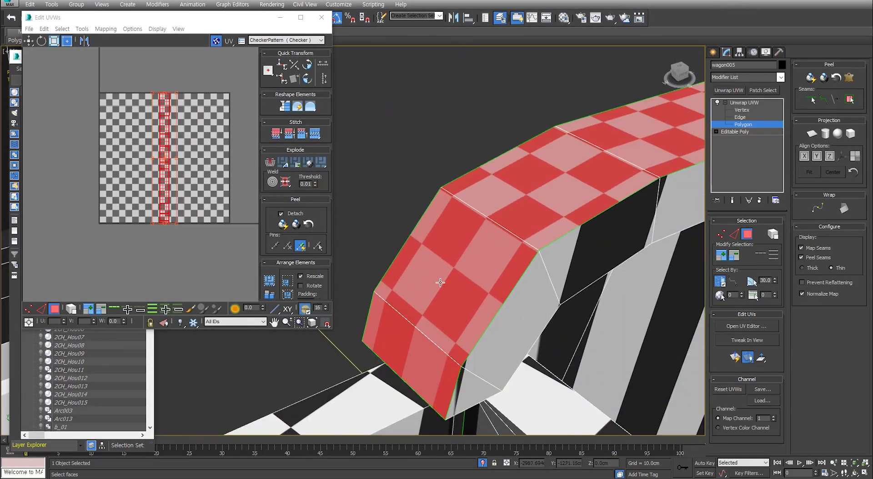
# Using the Freeform Gizmo in edge mode, move the strip's front-end UV edge outward to lengthen its last polygon.
pyautogui.press('2')
pyautogui.click(415, 336)
pyautogui.scroll(3, 191, 218)
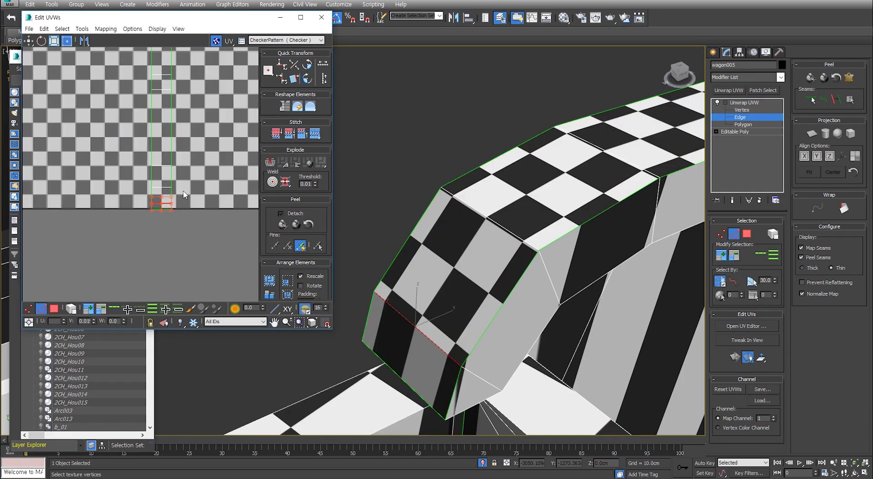
pyautogui.scroll(3, 177, 194)
pyautogui.rightClick(158, 194)
pyautogui.click(185, 226)
pyautogui.moveTo(153, 209); pyautogui.dragTo(164, 198, button='middle')
pyautogui.scroll(2, 164, 198)
pyautogui.scroll(2, 165, 198)
pyautogui.keyDown('shift'); pyautogui.moveTo(182, 203); pyautogui.dragTo(178, 239); pyautogui.keyUp('shift')
pyautogui.scroll(-5, 217, 199)
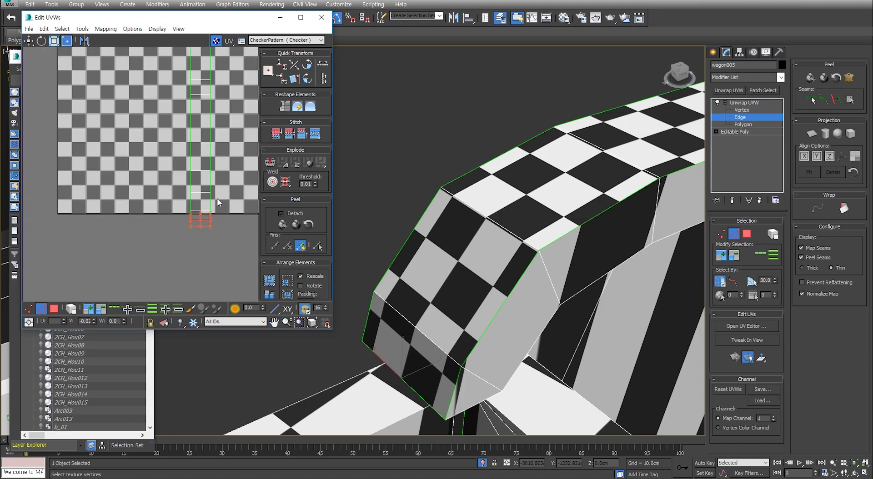
# Return to the strip's polygon selection and relax its UVs with Relax By Polygon Angles.
pyautogui.scroll(-3, 206, 182)
pyautogui.press('3')
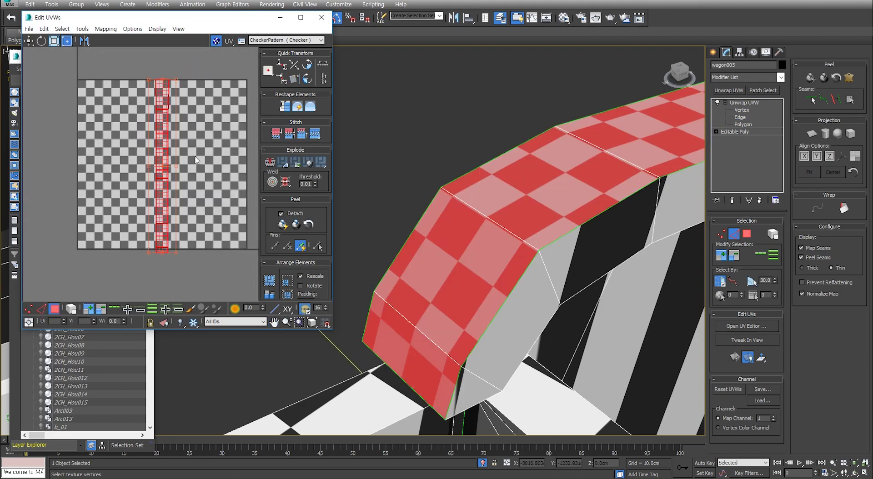
pyautogui.rightClick(162, 228)
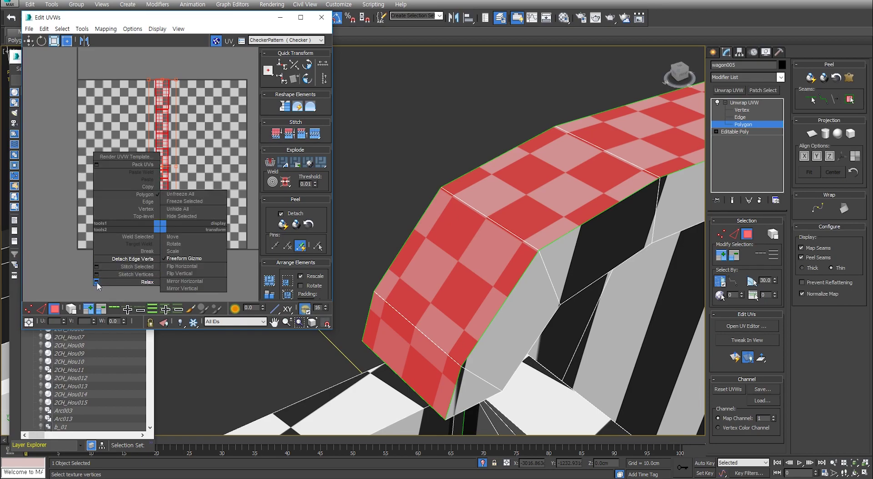
pyautogui.click(115, 281)
pyautogui.click(95, 58)
pyautogui.click(83, 69)
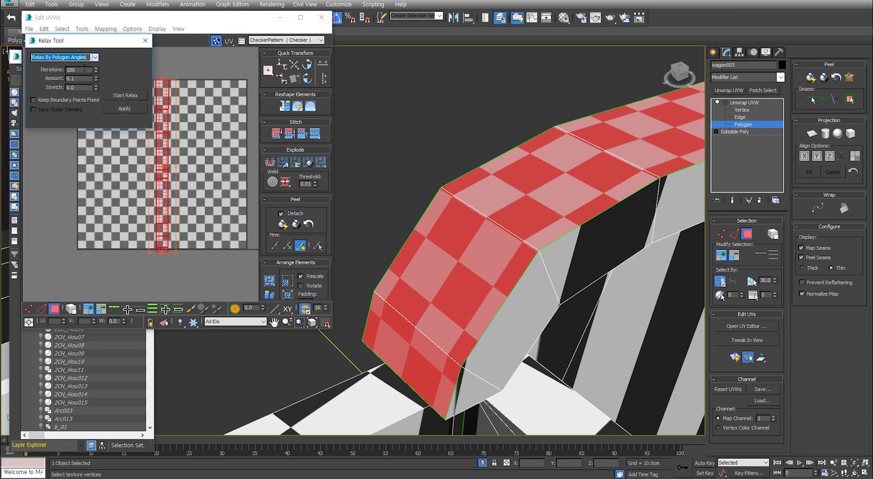
pyautogui.click(126, 96)
pyautogui.click(182, 169)
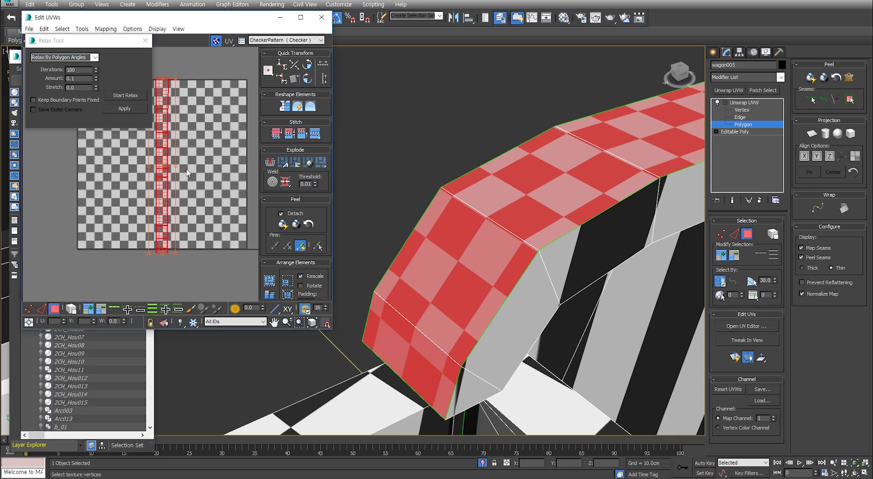
# Run the relax on the strip again, deselect it, and close the Relax Tool after checking the checker pattern.
pyautogui.moveTo(182, 201); pyautogui.dragTo(187, 200, button='middle')
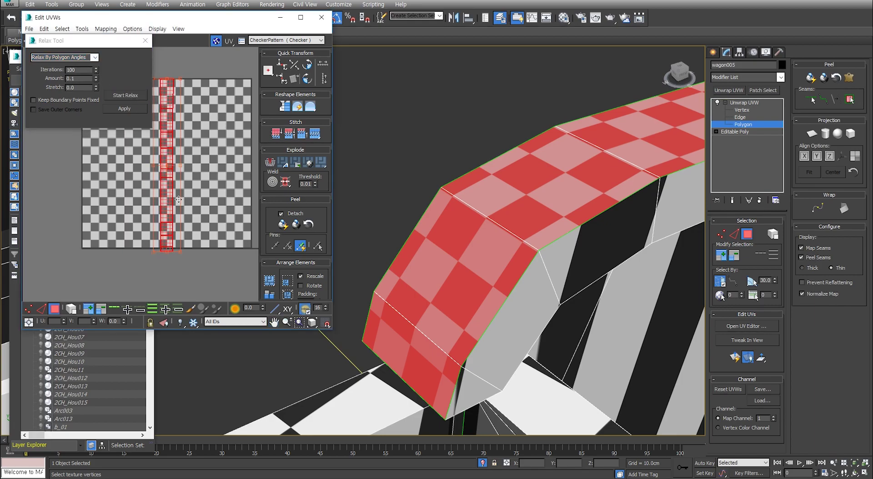
pyautogui.click(122, 97)
pyautogui.click(123, 96)
pyautogui.click(160, 217)
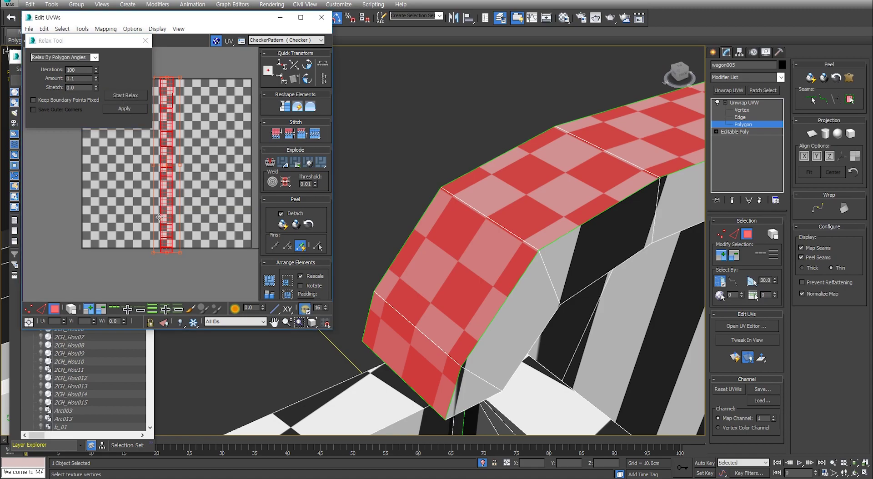
pyautogui.click(185, 225)
pyautogui.scroll(-5, 597, 238)
pyautogui.moveTo(597, 238); pyautogui.dragTo(532, 235, button='middle')
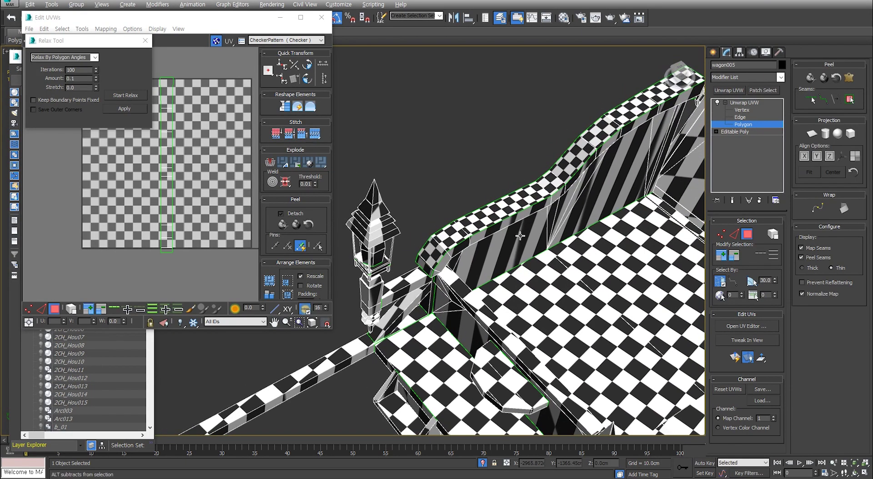
pyautogui.click(145, 41)
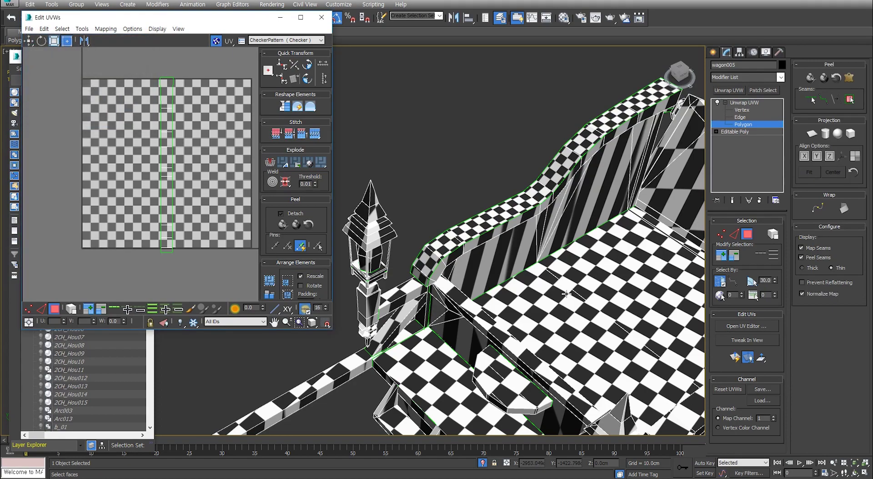
# Select only the rear half of the seat floor, apply Quick Planar Map, and move its UV shell sideways off the tile.
pyautogui.scroll(-3, 636, 341)
pyautogui.keyDown('alt'); pyautogui.moveTo(564, 314); pyautogui.dragTo(549, 307, button='middle'); pyautogui.keyUp('alt')
pyautogui.click(517, 270)
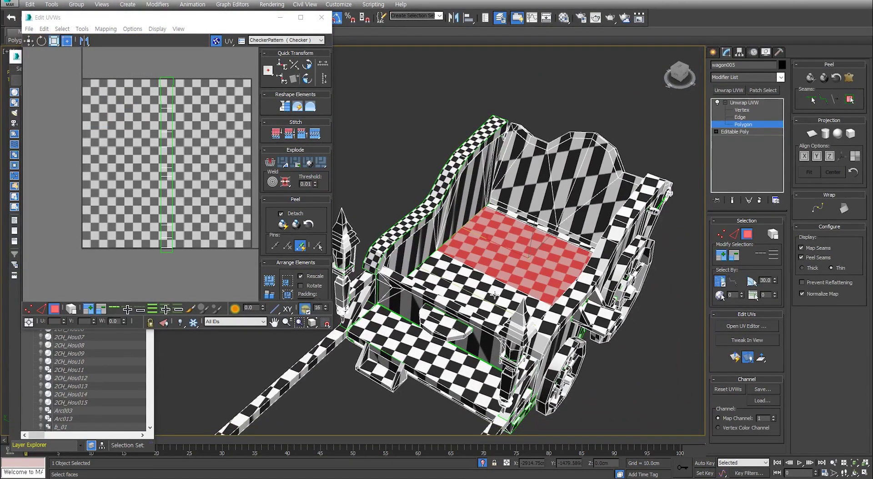
pyautogui.keyDown('ctrl'); pyautogui.click(497, 294); pyautogui.keyUp('ctrl')
pyautogui.keyDown('alt'); pyautogui.moveTo(497, 294); pyautogui.dragTo(506, 247, button='middle'); pyautogui.keyUp('alt')
pyautogui.keyDown('alt'); pyautogui.click(523, 319); pyautogui.keyUp('alt')
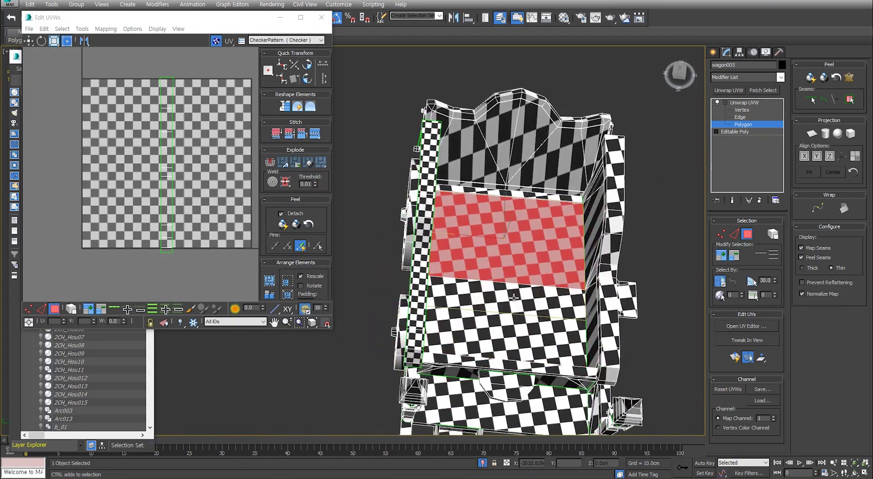
pyautogui.click(732, 360)
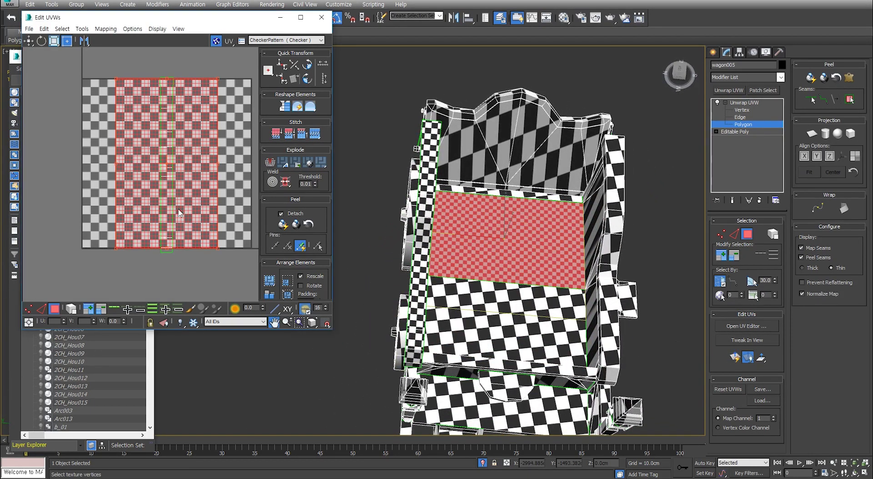
pyautogui.scroll(-1, 192, 208)
pyautogui.moveTo(172, 208); pyautogui.dragTo(98, 195)
# Select the front half of the seat floor and apply Quick Planar Map to it.
pyautogui.click(517, 316)
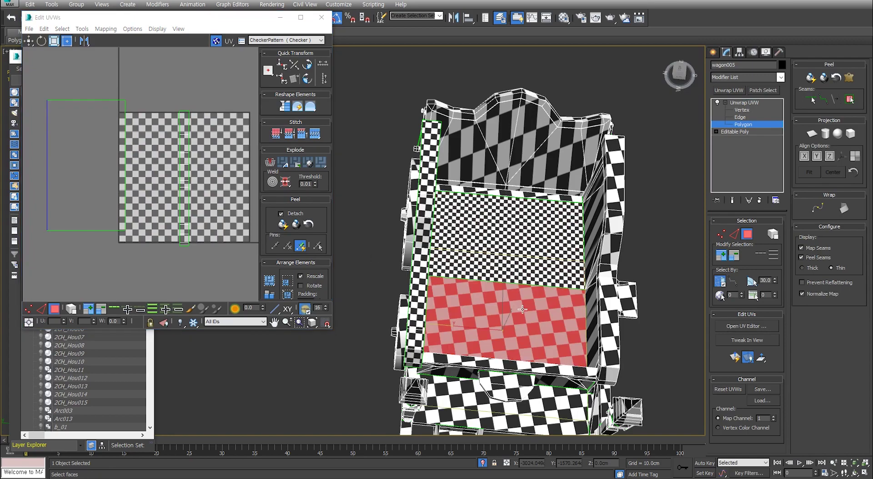
pyautogui.click(734, 359)
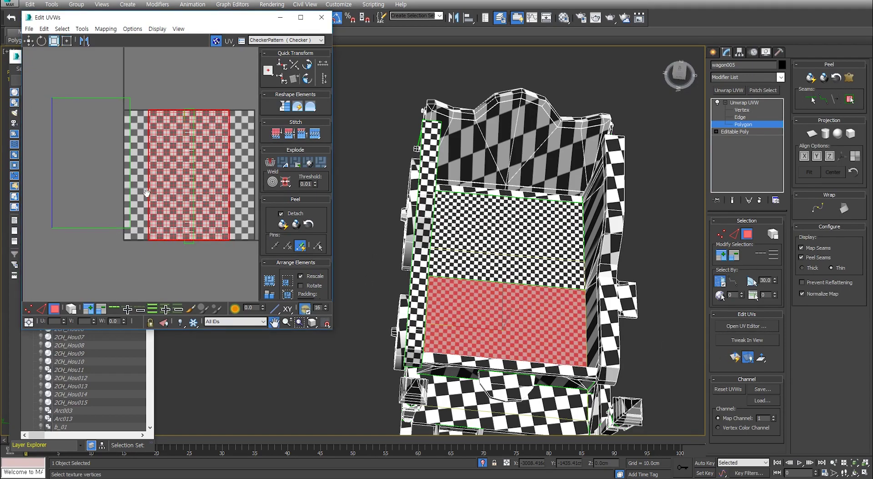
pyautogui.moveTo(76, 196); pyautogui.dragTo(91, 201, button='middle')
# Hide the UV editor's checker background and select both edge segments along the seam between the two seat-floor halves.
pyautogui.press('2')
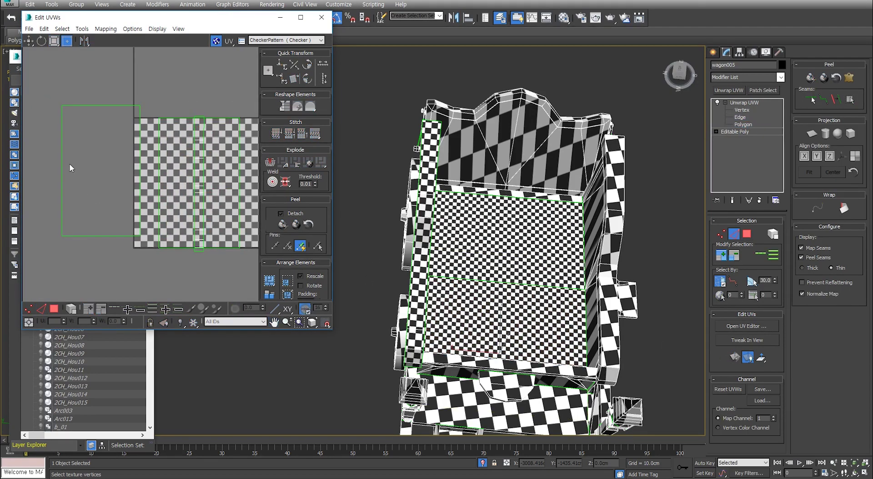
pyautogui.click(62, 173)
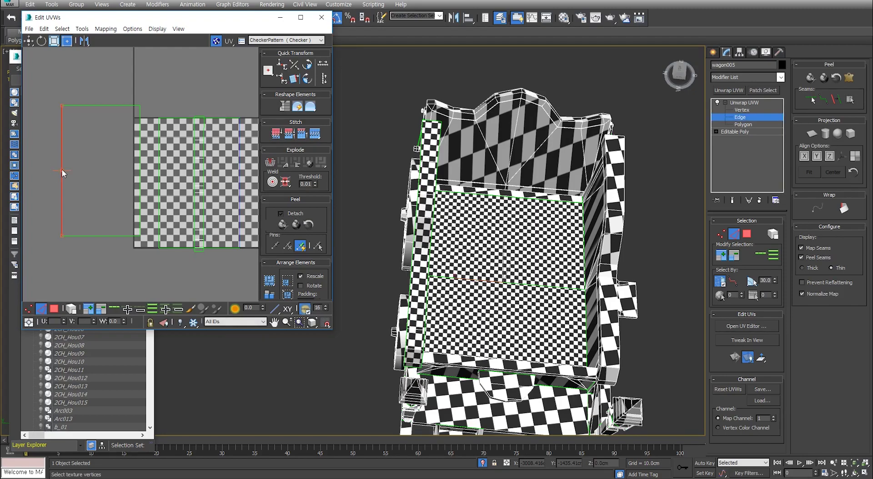
pyautogui.moveTo(202, 204); pyautogui.dragTo(186, 189, button='middle')
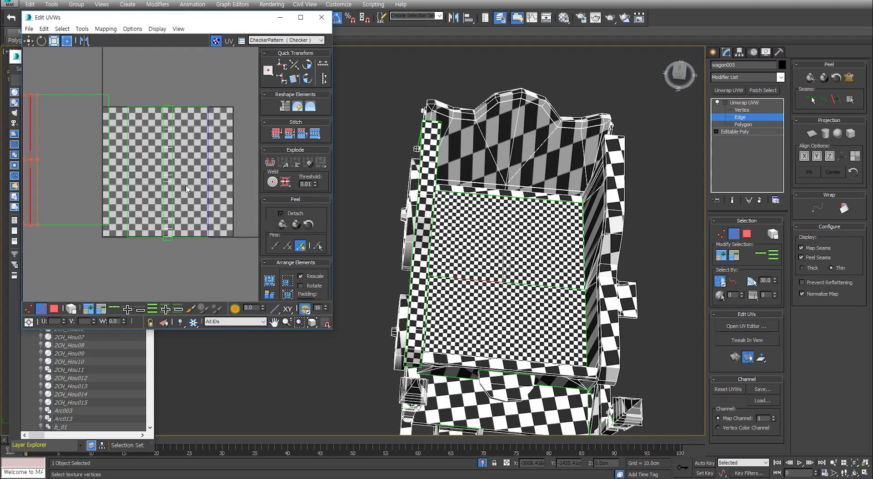
pyautogui.click(217, 42)
pyautogui.moveTo(126, 181); pyautogui.dragTo(150, 179, button='middle')
pyautogui.keyDown('ctrl'); pyautogui.click(525, 286); pyautogui.keyUp('ctrl')
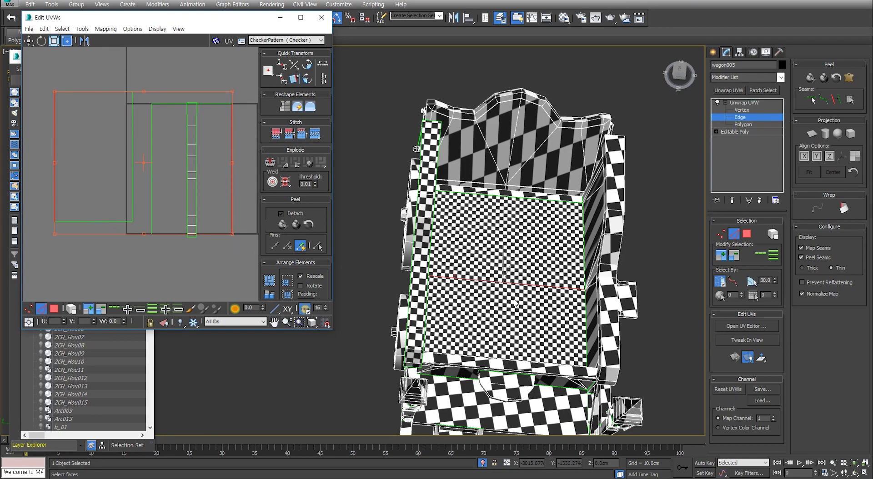
# Stitch the two seat-floor halves together along their shared seam edge and switch to polygon selection.
pyautogui.click(221, 270)
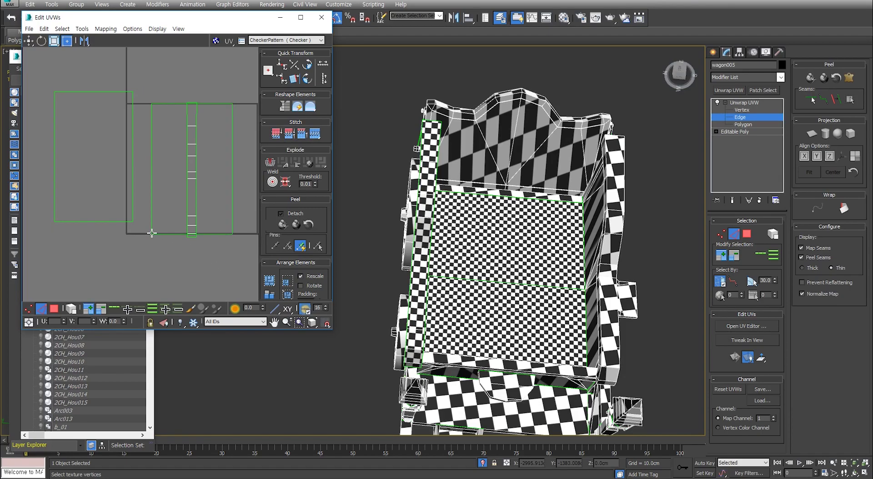
pyautogui.click(54, 159)
pyautogui.rightClick(54, 159)
pyautogui.click(34, 196)
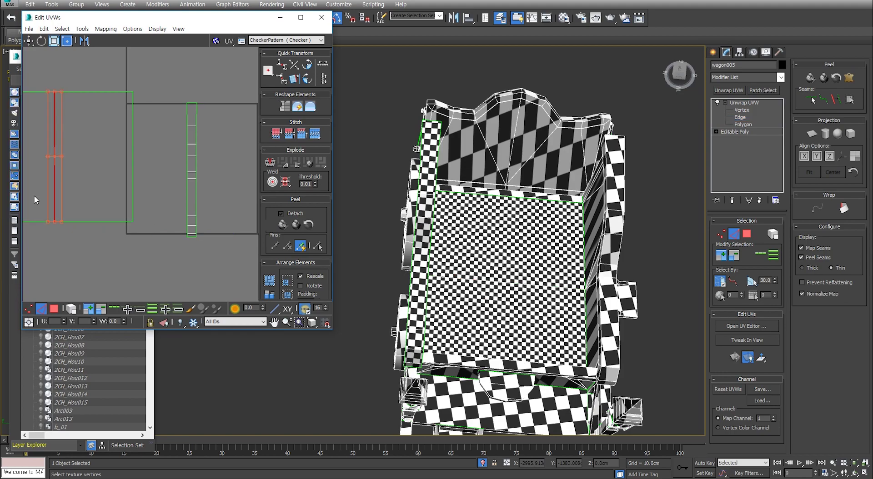
pyautogui.press('3')
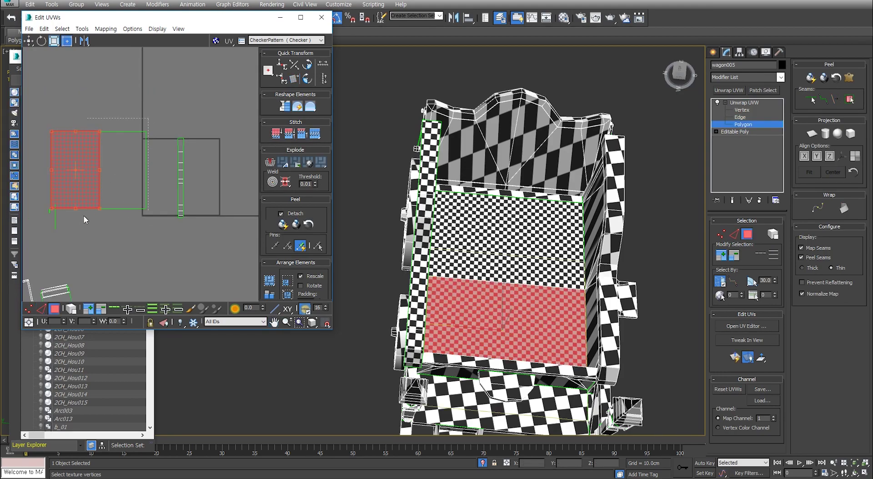
# Select each half of the joined seat-floor shell in turn, and both together, to check which floor faces they cover.
pyautogui.click(109, 205)
pyautogui.click(91, 218)
pyautogui.click(94, 195)
pyautogui.click(123, 205)
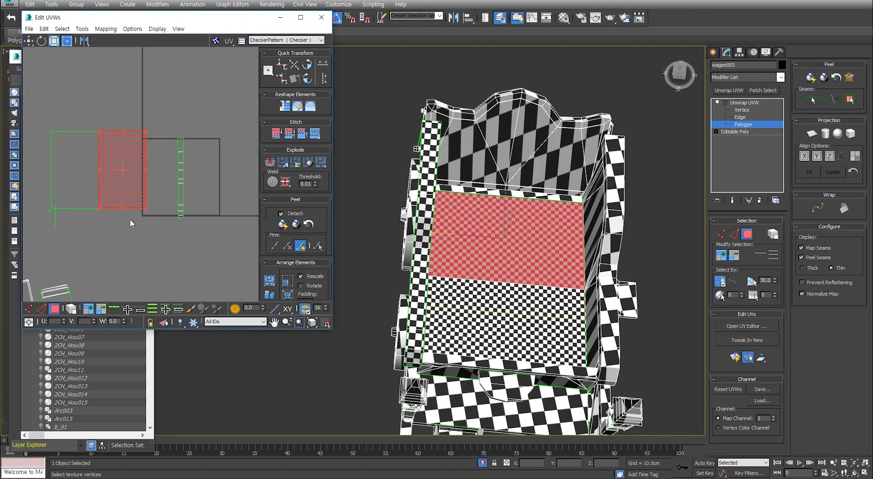
pyautogui.moveTo(154, 113); pyautogui.dragTo(90, 223)
pyautogui.keyDown('ctrl'); pyautogui.click(78, 149); pyautogui.keyUp('ctrl')
# Select only the polygons of the backrest's inner face across its full width.
pyautogui.keyDown('alt'); pyautogui.moveTo(444, 312); pyautogui.dragTo(512, 298, button='middle'); pyautogui.keyUp('alt')
pyautogui.scroll(-3, 501, 285)
pyautogui.scroll(-3, 506, 296)
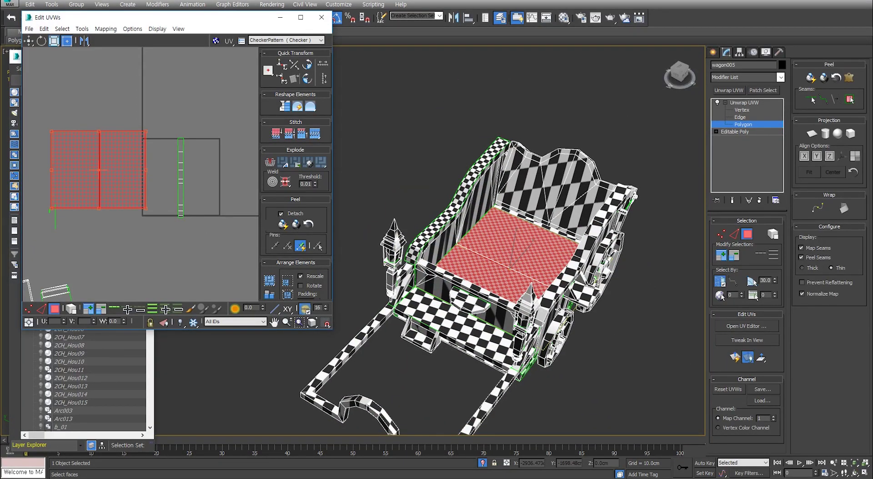
pyautogui.scroll(4, 475, 312)
pyautogui.scroll(-1, 474, 311)
pyautogui.click(465, 152)
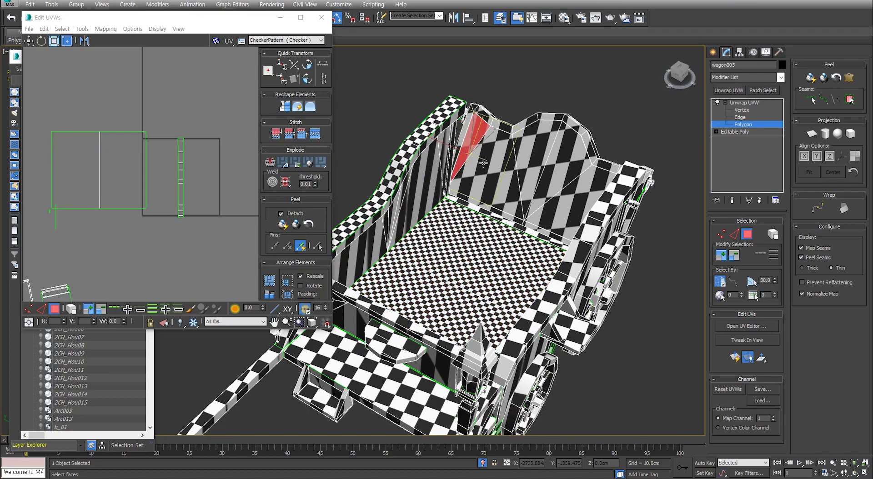
pyautogui.keyDown('ctrl'); pyautogui.click(494, 172); pyautogui.keyUp('ctrl')
pyautogui.keyDown('ctrl'); pyautogui.click(535, 184); pyautogui.keyUp('ctrl')
pyautogui.keyDown('ctrl'); pyautogui.click(561, 200); pyautogui.keyUp('ctrl')
pyautogui.keyDown('alt'); pyautogui.moveTo(525, 170); pyautogui.dragTo(545, 178, button='middle'); pyautogui.keyUp('alt')
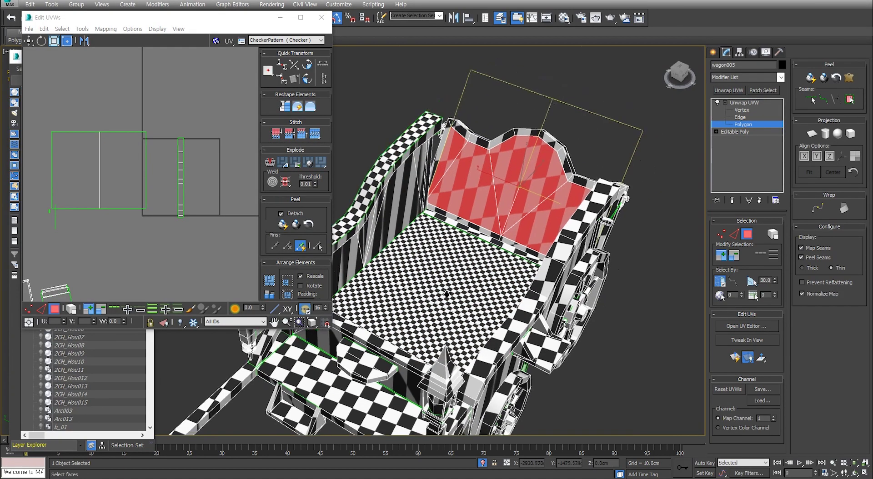
# Inspect the selected backrest faces from several angles and apply Quick Planar Map to them.
pyautogui.scroll(4, 546, 178)
pyautogui.scroll(-3, 567, 248)
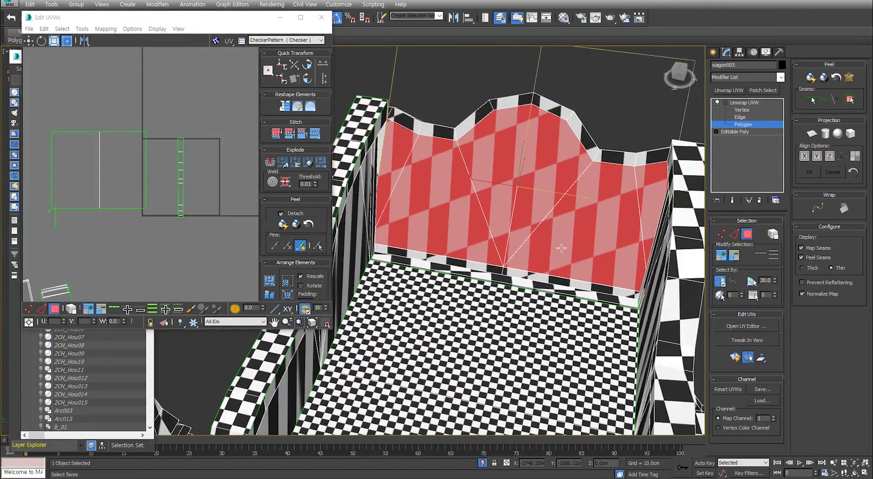
pyautogui.scroll(-4, 417, 193)
pyautogui.keyDown('alt'); pyautogui.moveTo(416, 192); pyautogui.dragTo(461, 227, button='middle'); pyautogui.keyUp('alt')
pyautogui.scroll(3, 462, 227)
pyautogui.keyDown('alt'); pyautogui.moveTo(471, 194); pyautogui.dragTo(470, 211, button='middle'); pyautogui.keyUp('alt')
pyautogui.keyDown('alt'); pyautogui.moveTo(553, 220); pyautogui.dragTo(512, 204, button='middle'); pyautogui.keyUp('alt')
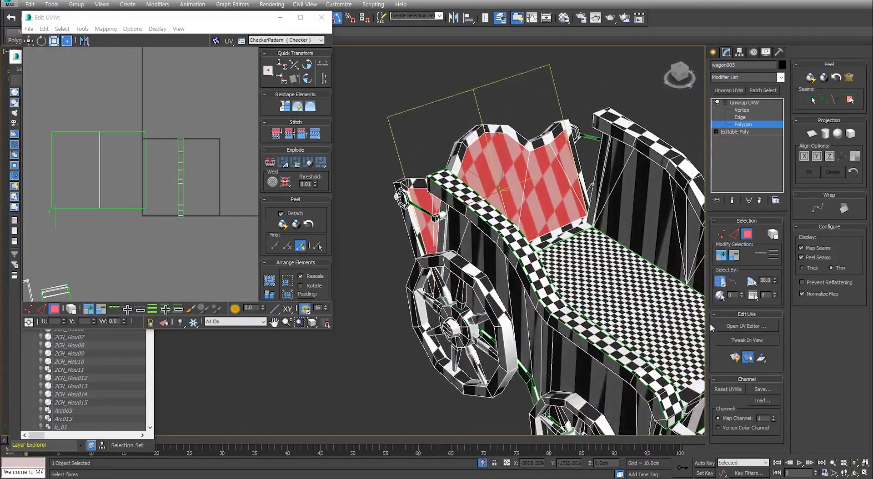
pyautogui.click(735, 357)
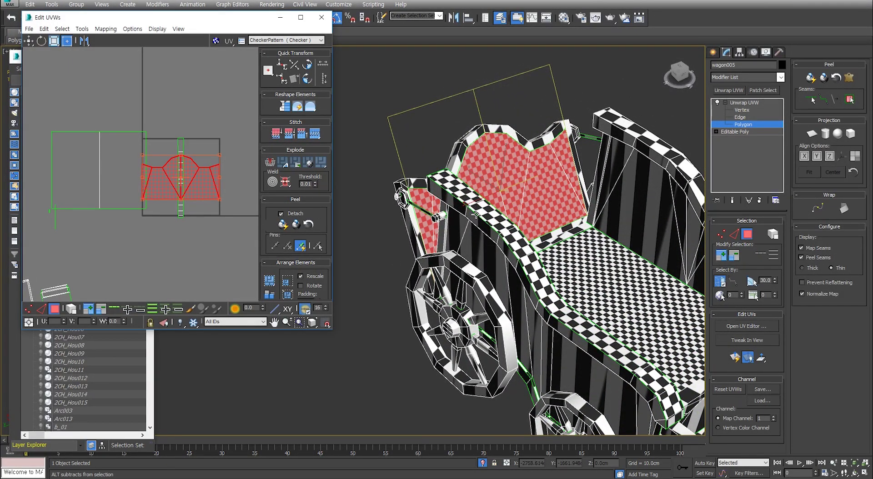
pyautogui.keyDown('alt'); pyautogui.moveTo(401, 211); pyautogui.dragTo(379, 177, button='middle'); pyautogui.keyUp('alt')
pyautogui.scroll(2, 230, 241)
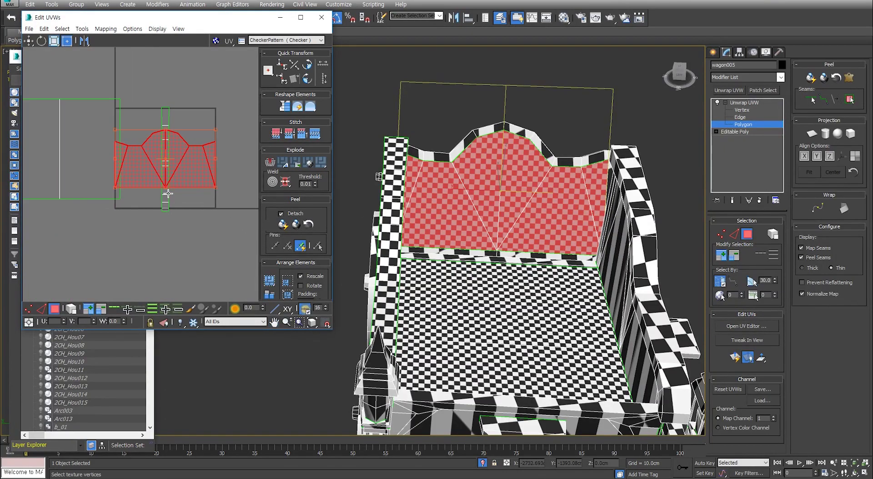
# Relax the backrest shell with Relax By Polygon Angles and close the Relax Tool.
pyautogui.rightClick(168, 166)
pyautogui.click(118, 222)
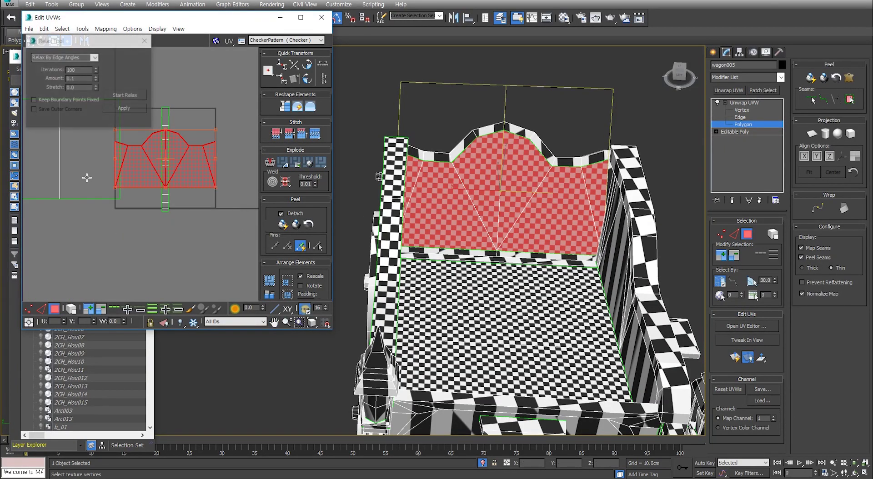
pyautogui.click(95, 58)
pyautogui.click(82, 69)
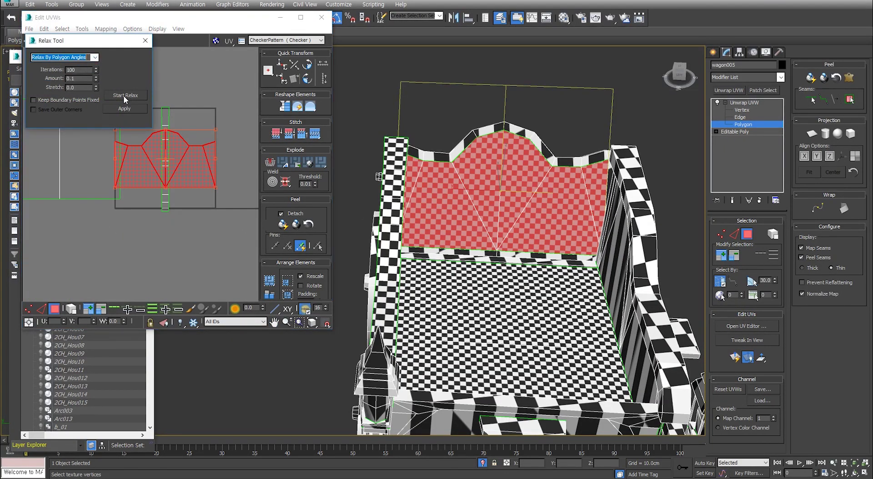
pyautogui.click(125, 95)
pyautogui.click(162, 178)
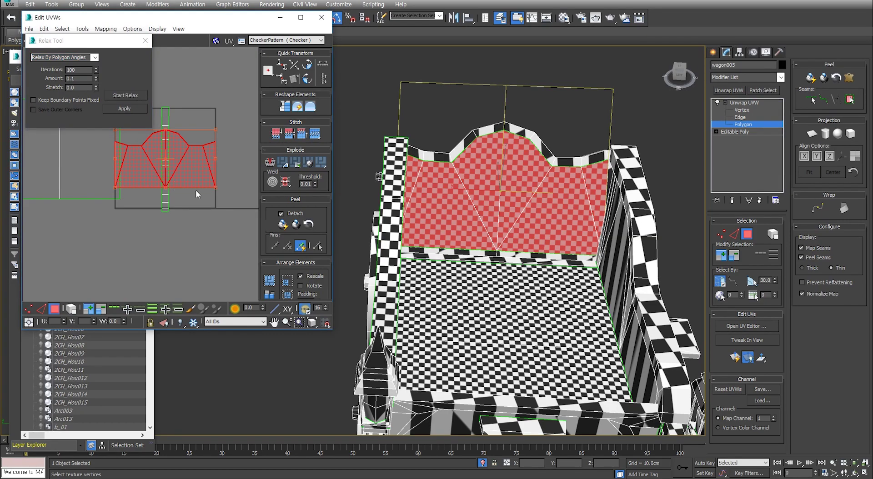
pyautogui.click(145, 40)
# Move the backrest's UV shell straight down below the UV tile and compare its checker pattern with the seat floor.
pyautogui.scroll(-1, 172, 182)
pyautogui.moveTo(172, 182); pyautogui.dragTo(190, 182, button='middle')
pyautogui.moveTo(190, 182); pyautogui.dragTo(192, 247)
pyautogui.scroll(5, 485, 263)
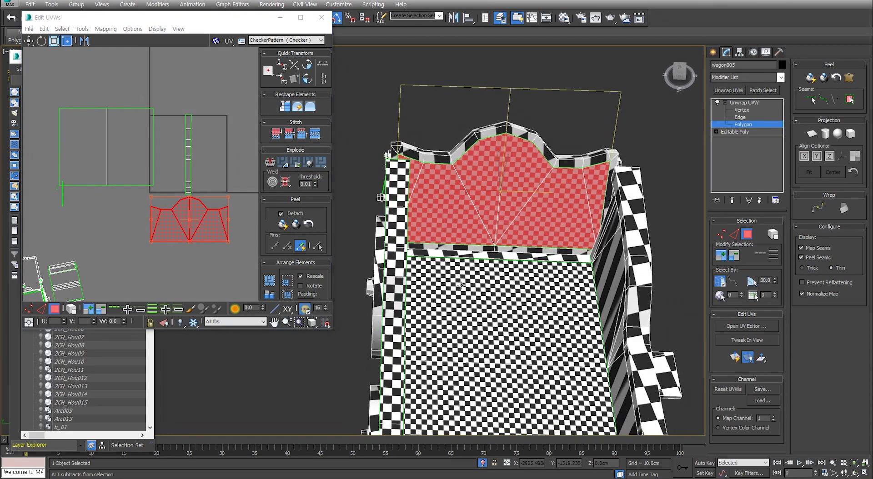
pyautogui.scroll(2, 485, 262)
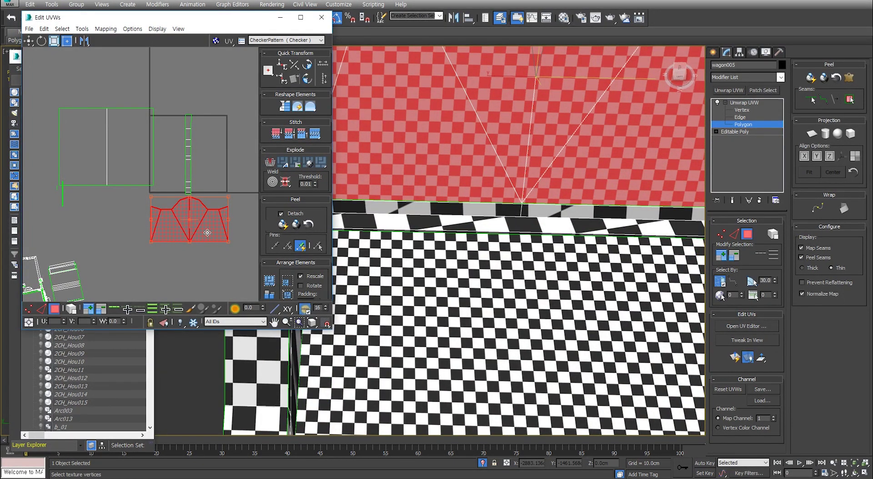
pyautogui.scroll(-2, 210, 230)
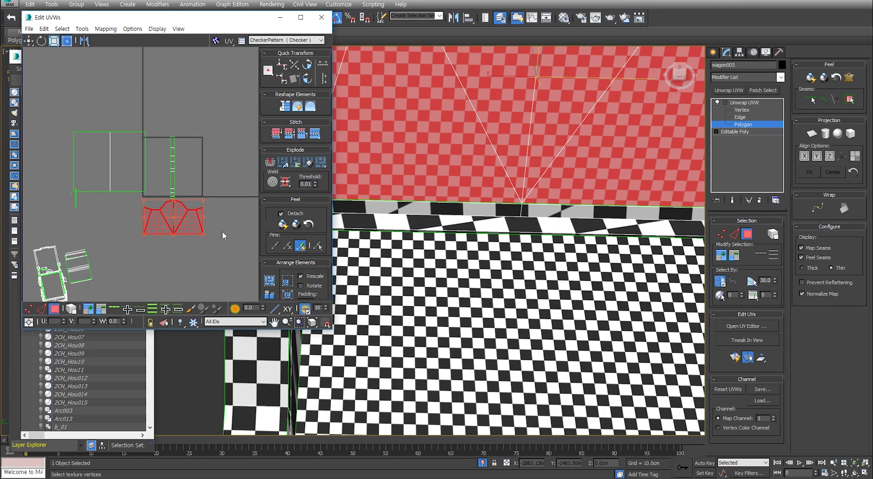
# Select the outer polygons of the backrest shell without its centre section and examine the checker pattern around the wagon.
pyautogui.click(210, 245)
pyautogui.moveTo(214, 249); pyautogui.dragTo(142, 202)
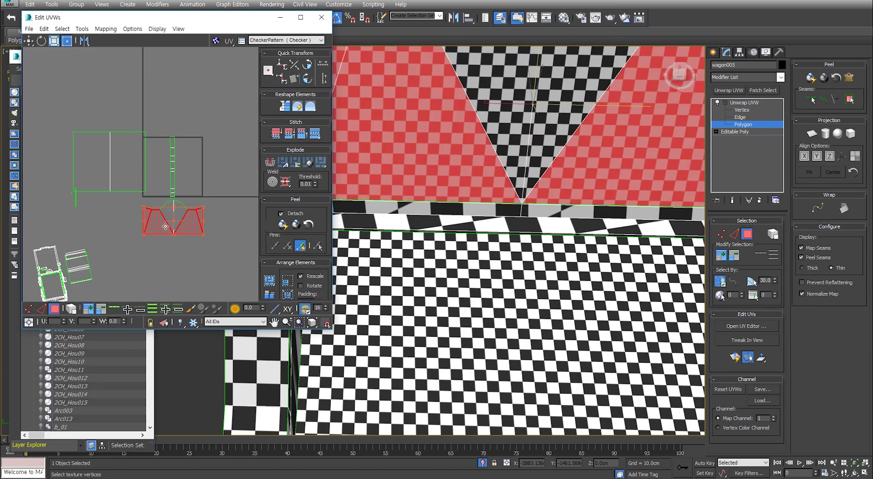
pyautogui.click(204, 246)
pyautogui.moveTo(214, 202); pyautogui.dragTo(129, 249)
pyautogui.scroll(-4, 548, 292)
pyautogui.keyDown('alt'); pyautogui.moveTo(549, 292); pyautogui.dragTo(523, 291, button='middle'); pyautogui.keyUp('alt')
pyautogui.scroll(-3, 587, 314)
pyautogui.keyDown('alt'); pyautogui.moveTo(645, 338); pyautogui.dragTo(626, 307, button='middle'); pyautogui.keyUp('alt')
pyautogui.moveTo(587, 335); pyautogui.dragTo(599, 325, button='middle')
pyautogui.moveTo(651, 361); pyautogui.dragTo(666, 364, button='middle')
pyautogui.scroll(1, 666, 364)
pyautogui.moveTo(602, 327); pyautogui.dragTo(579, 329, button='middle')
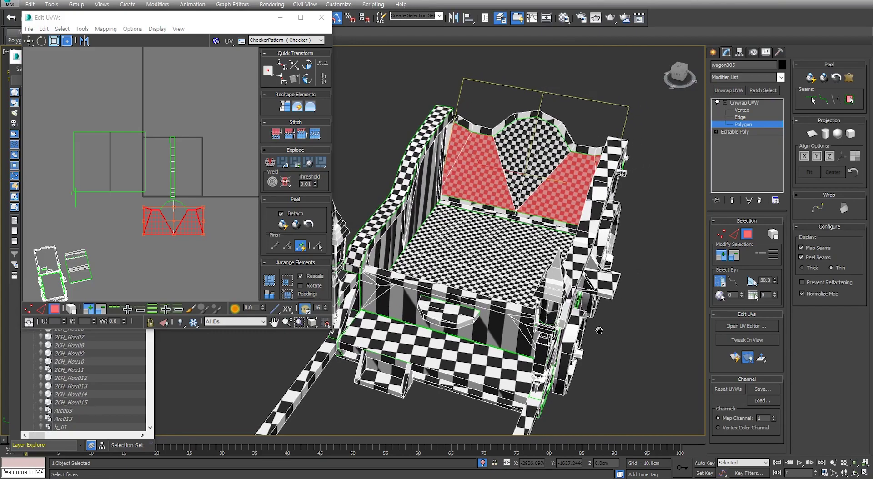
# Clear the selection and reselect all polygons of the backrest shell.
pyautogui.moveTo(221, 117); pyautogui.dragTo(70, 239)
pyautogui.click(173, 250)
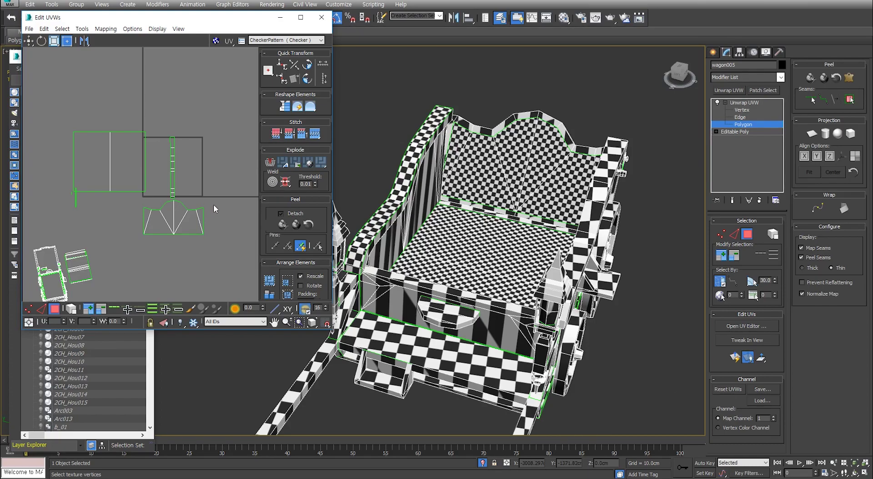
pyautogui.moveTo(133, 245); pyautogui.dragTo(134, 246)
pyautogui.moveTo(186, 249); pyautogui.dragTo(217, 258, button='middle')
pyautogui.scroll(2, 217, 258)
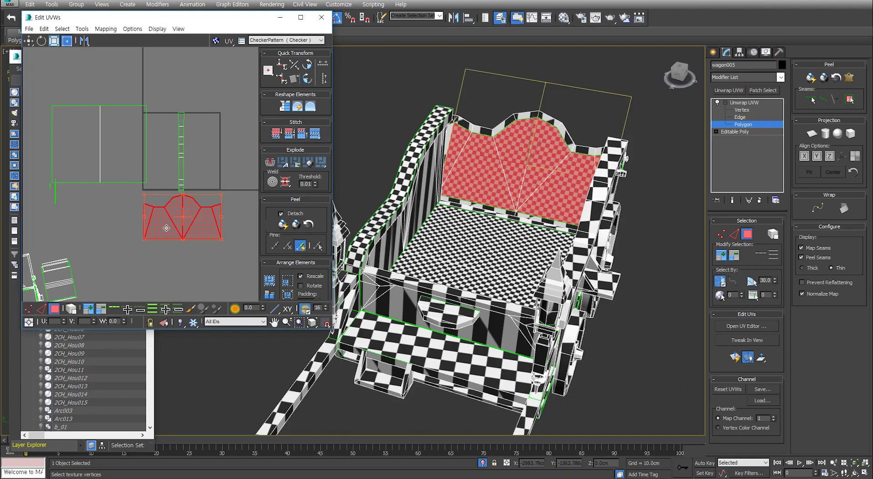
pyautogui.rightClick(471, 200)
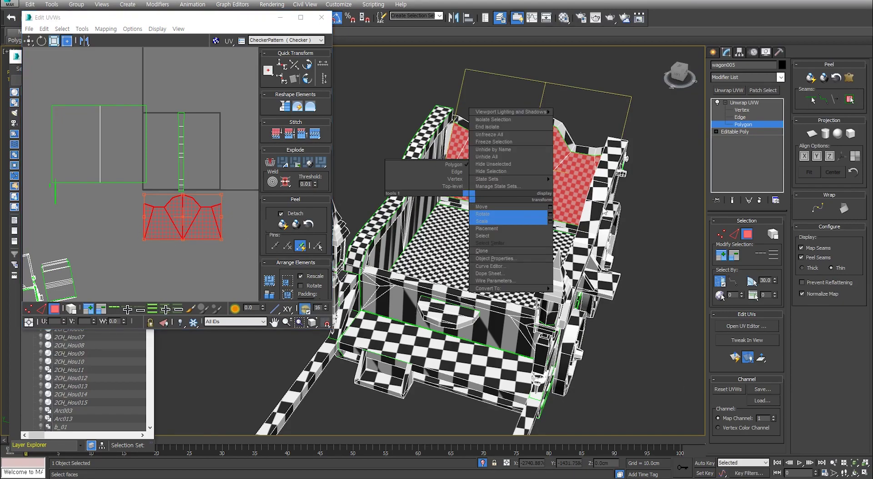
pyautogui.rightClick(750, 102)
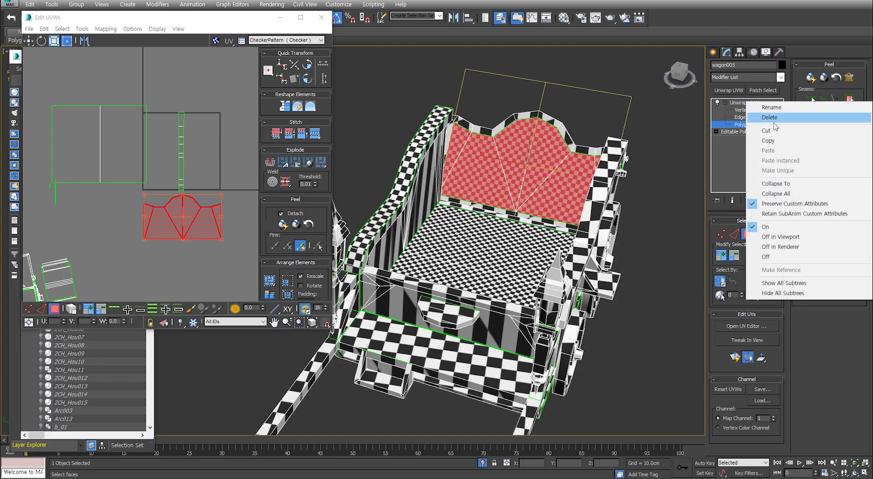
pyautogui.rightClick(486, 167)
pyautogui.rightClick(517, 169)
pyautogui.rightClick(514, 168)
pyautogui.moveTo(534, 261)
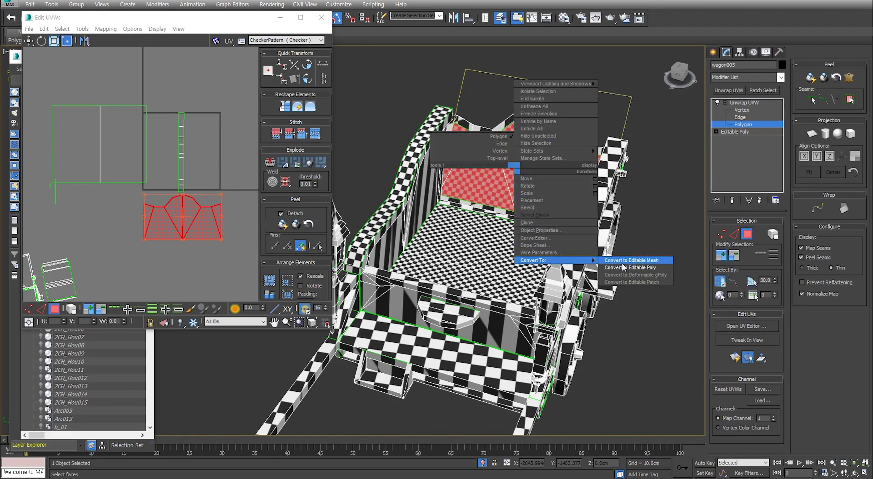
pyautogui.click(801, 323)
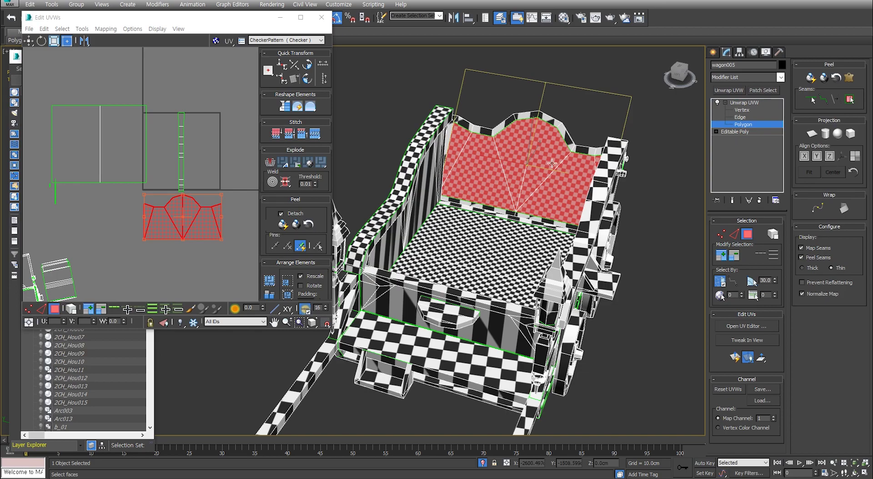
pyautogui.rightClick(514, 162)
pyautogui.moveTo(538, 258)
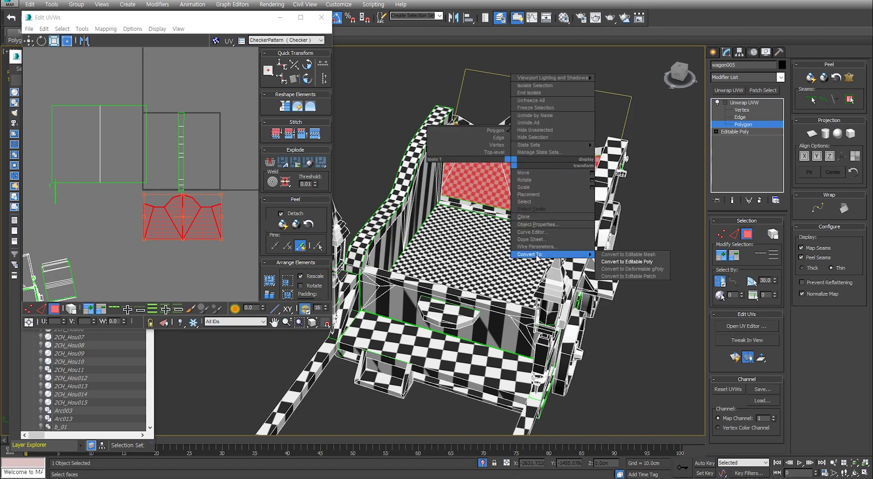
# Collapse the wagon to an Editable Poly and add a fresh Unwrap UVW modifier with its UV editor open.
pyautogui.click(621, 262)
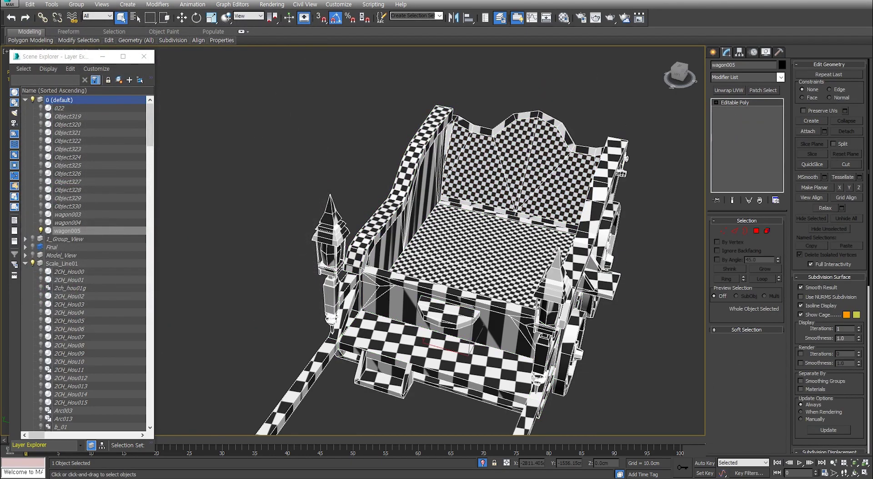
pyautogui.click(736, 90)
pyautogui.click(747, 326)
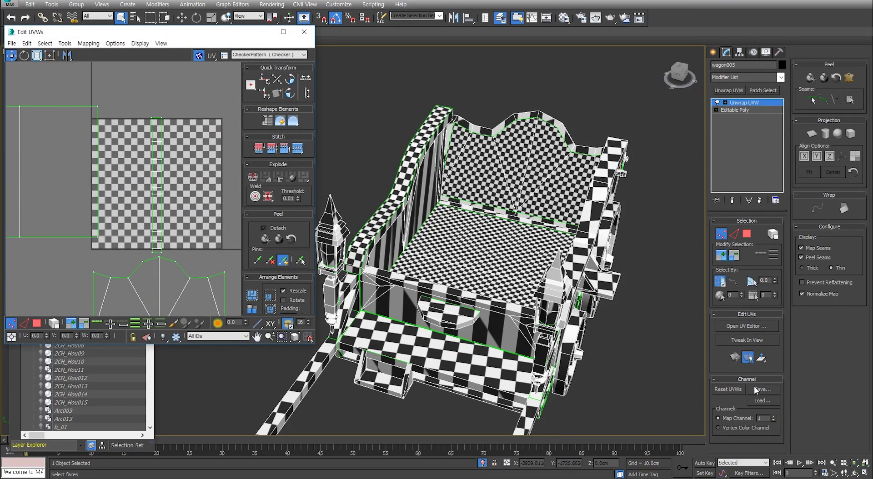
# Select all UV polygons and switch the Unwrap UVW modifier to map channel 2, abandoning changes to show that channel's existing UVs.
pyautogui.moveTo(767, 419); pyautogui.dragTo(663, 417)
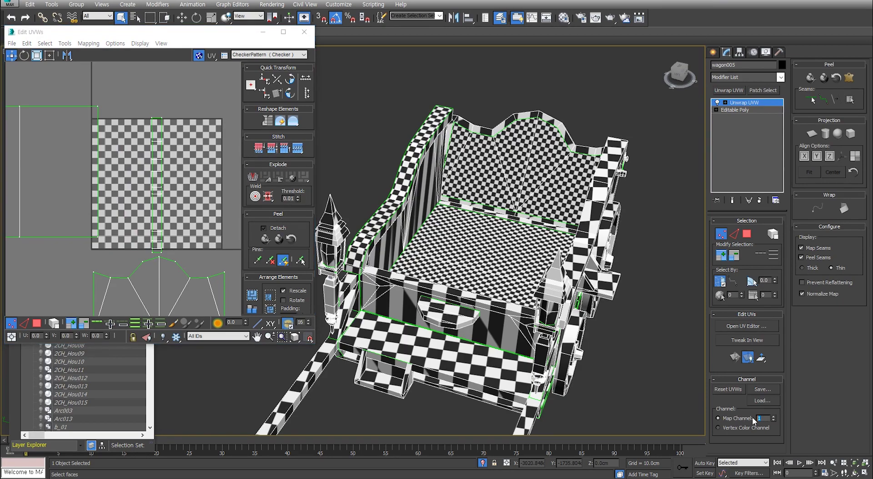
pyautogui.scroll(-5, 150, 164)
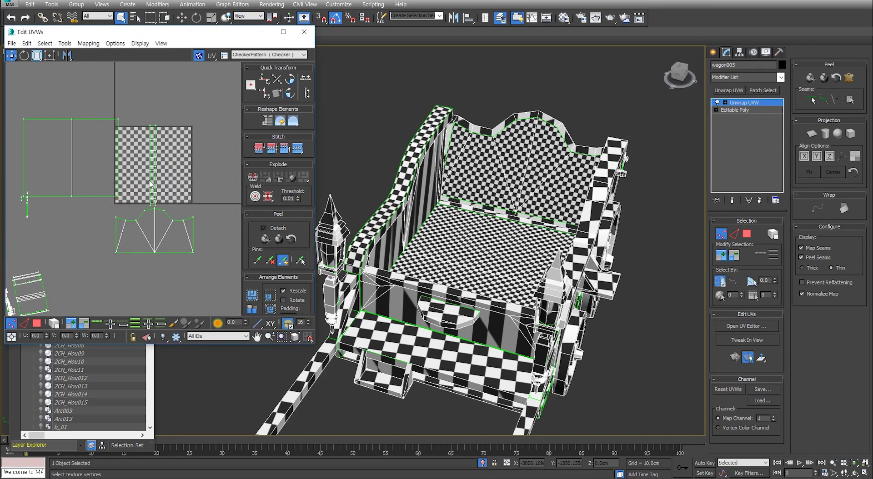
pyautogui.press('3')
pyautogui.hotkey('ctrl', 'a')
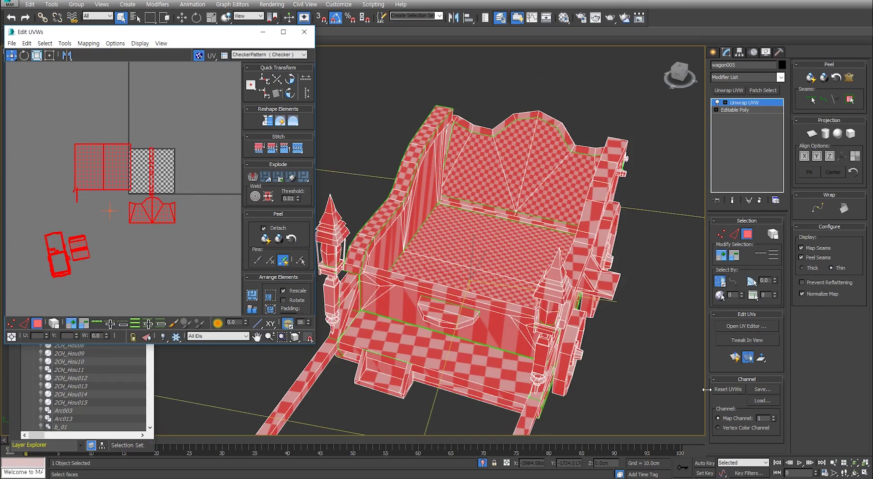
pyautogui.click(760, 418)
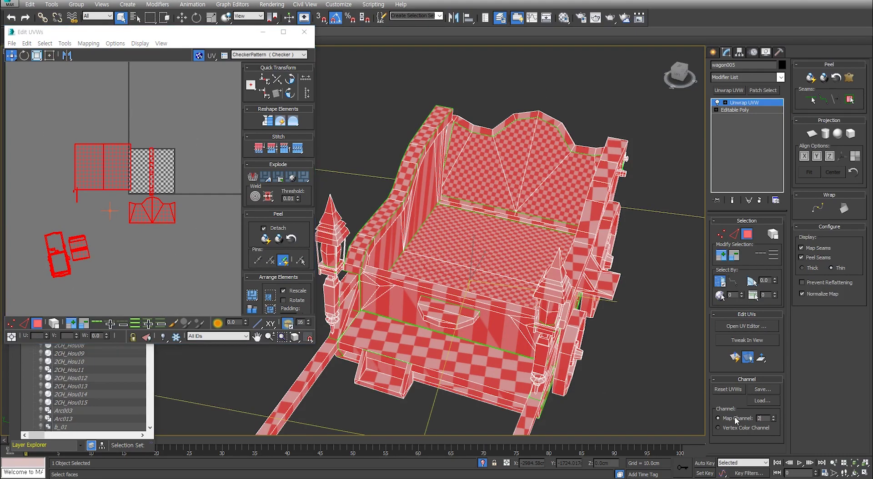
pyautogui.press('Return')
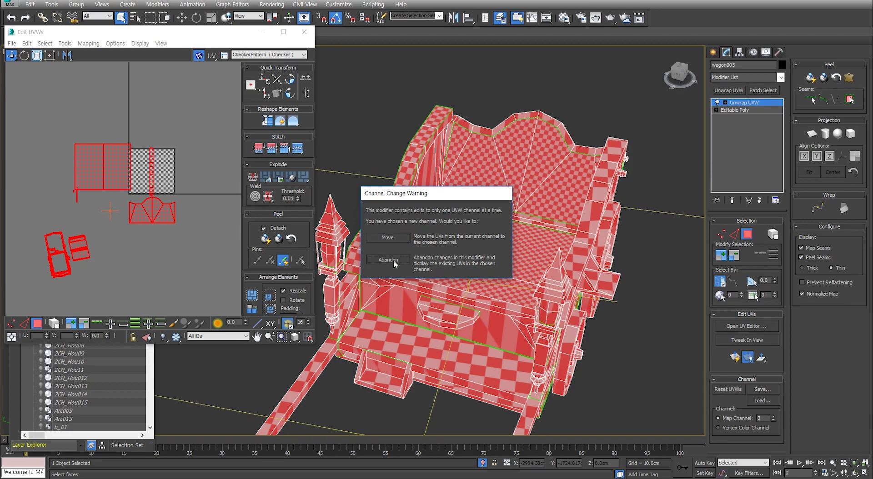
pyautogui.click(394, 260)
# Apply Flatten Mapping to all the channel 2 polygons with a polygon angle of 45 and a spacing of 0.02.
pyautogui.scroll(2, 170, 212)
pyautogui.moveTo(197, 110); pyautogui.dragTo(73, 207)
pyautogui.click(73, 44)
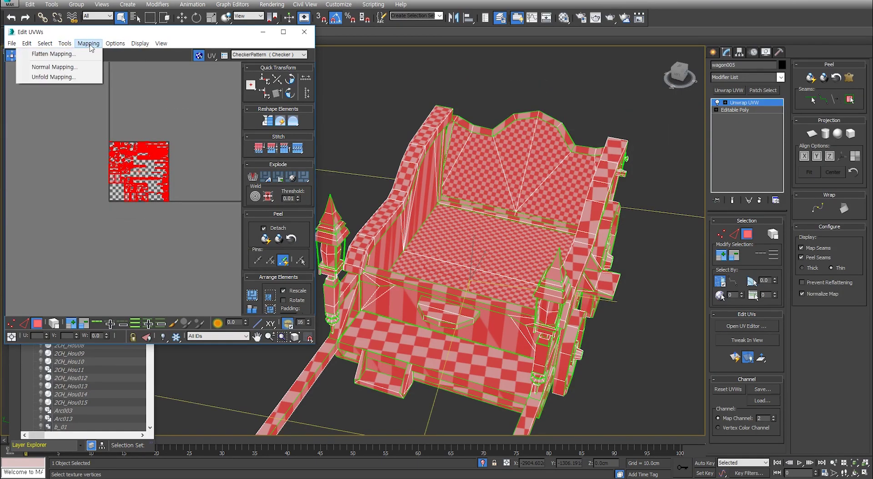
pyautogui.click(50, 54)
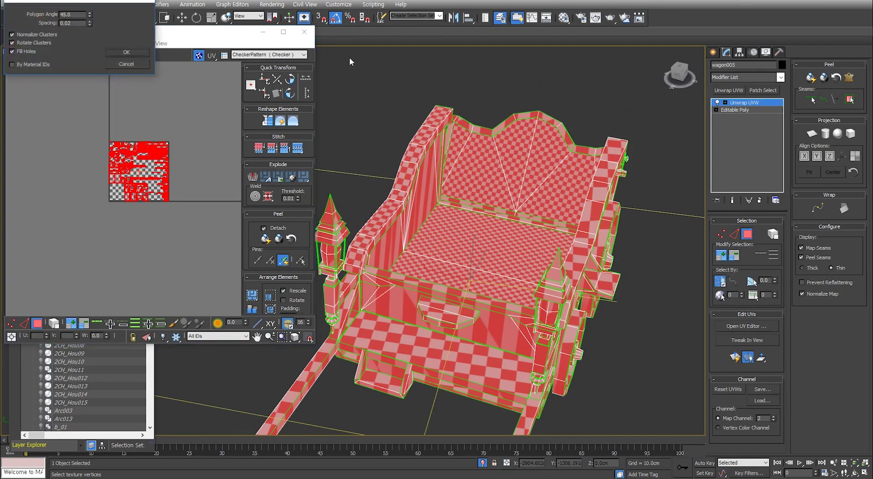
pyautogui.click(132, 54)
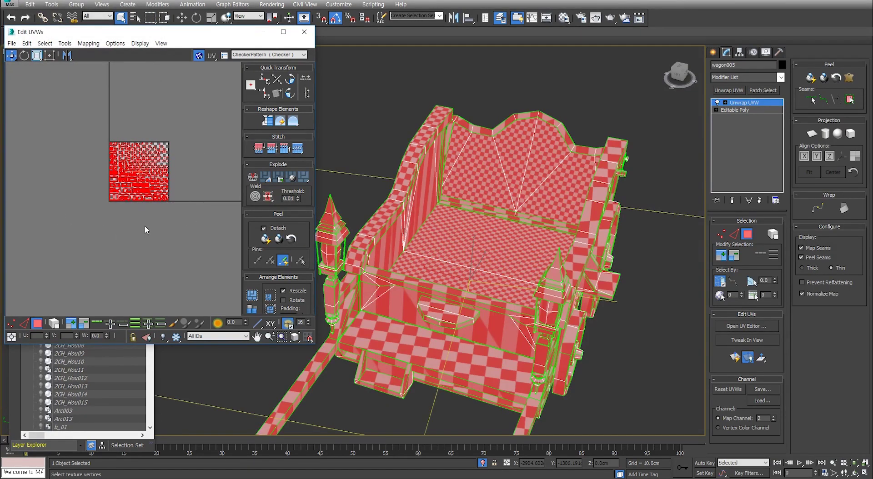
# Convert the wagon to an Editable Poly to bake in the flattened channel 2 UVs.
pyautogui.rightClick(495, 244)
pyautogui.moveTo(530, 337)
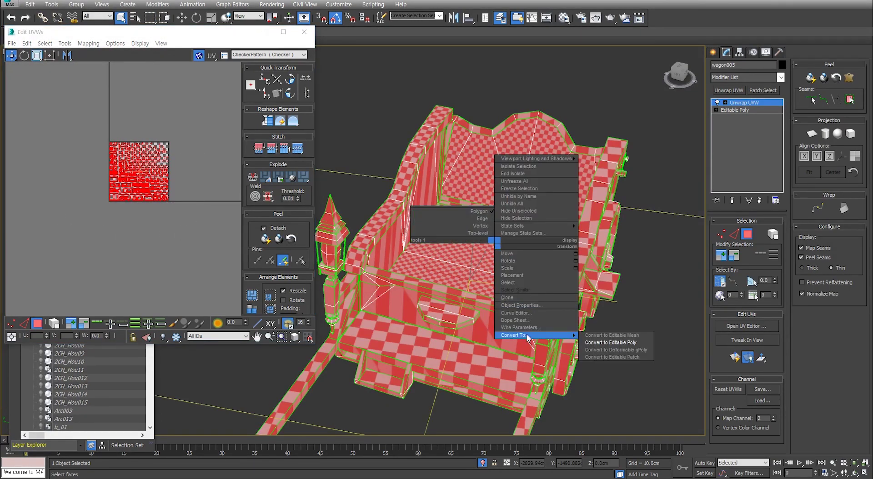
pyautogui.click(592, 343)
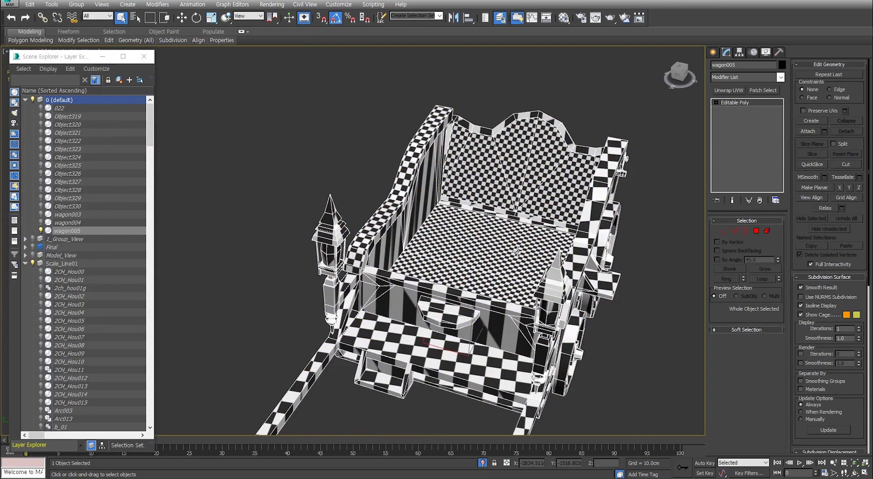
# Add a new Unwrap UVW modifier to the wagon, decline resetting its UVs, and open the UV editor.
pyautogui.scroll(3, 534, 223)
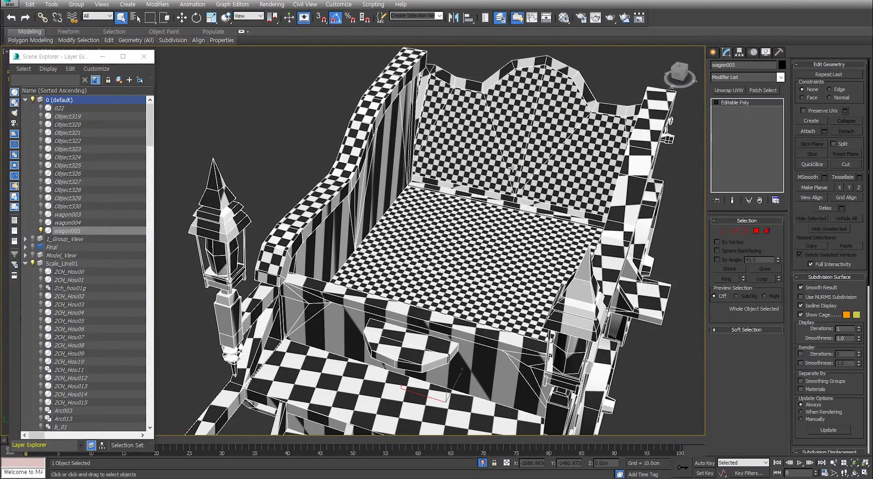
pyautogui.scroll(-1, 523, 187)
pyautogui.scroll(3, 514, 196)
pyautogui.scroll(-4, 510, 192)
pyautogui.scroll(3, 510, 192)
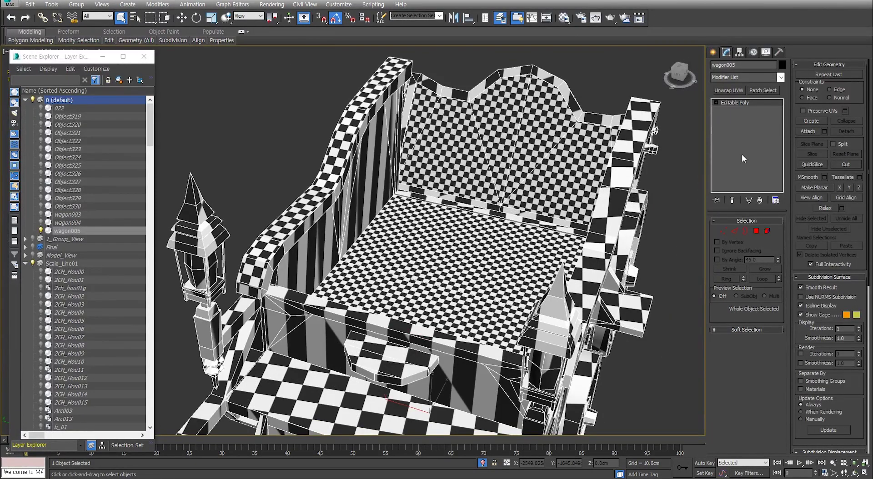
pyautogui.click(729, 91)
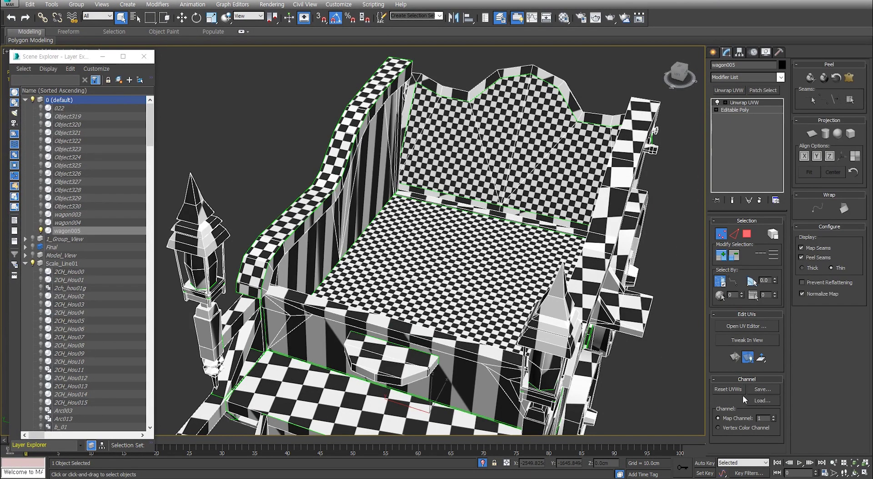
pyautogui.click(729, 389)
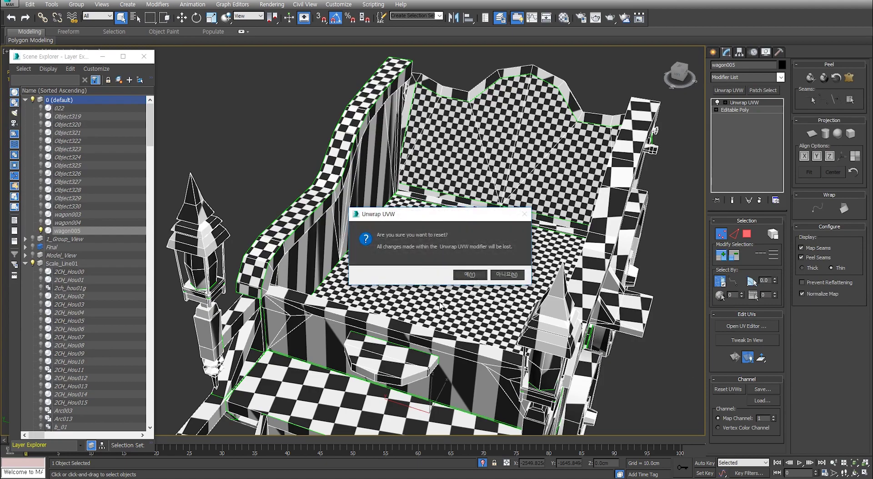
pyautogui.click(507, 276)
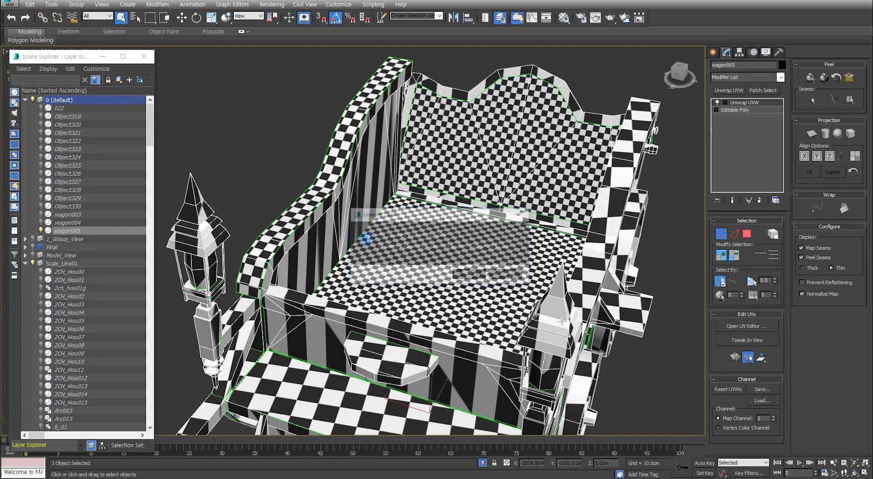
pyautogui.click(752, 327)
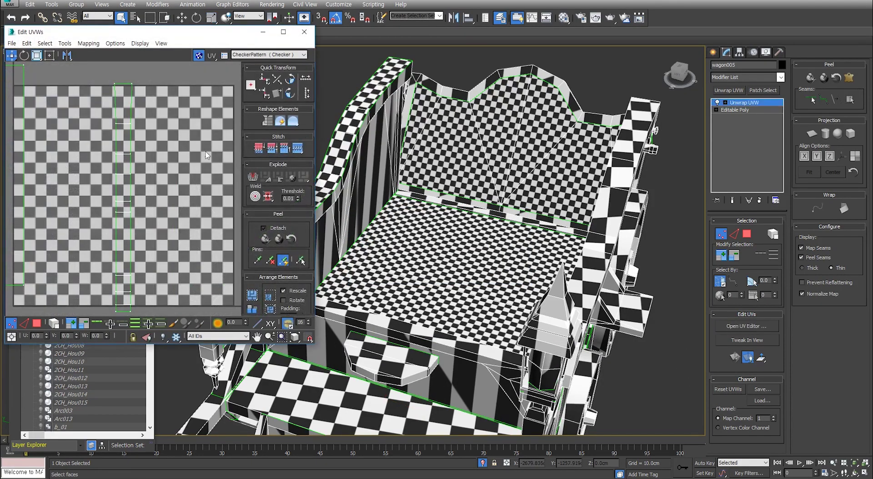
# Load map channel 2 with the Abandon option and examine its flattened UV layout in the editor.
pyautogui.scroll(-10, 158, 192)
pyautogui.press('3')
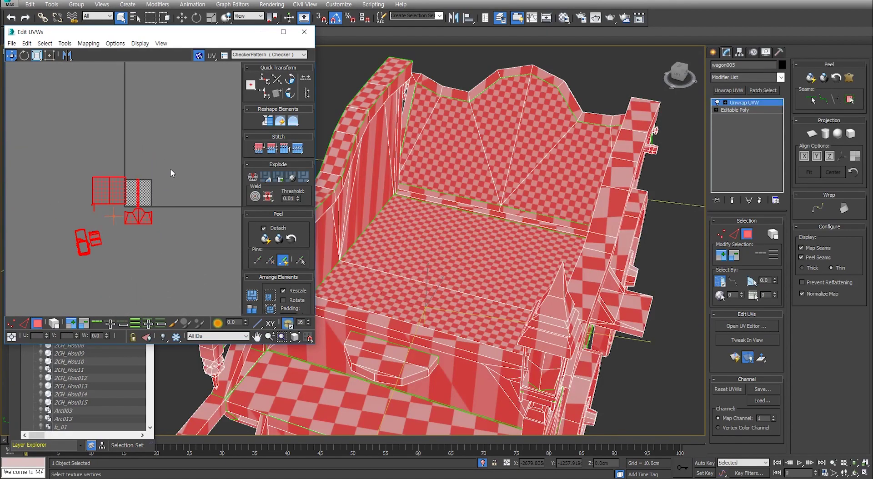
pyautogui.click(78, 270)
pyautogui.doubleClick(765, 418)
pyautogui.write('2')
pyautogui.press('Return')
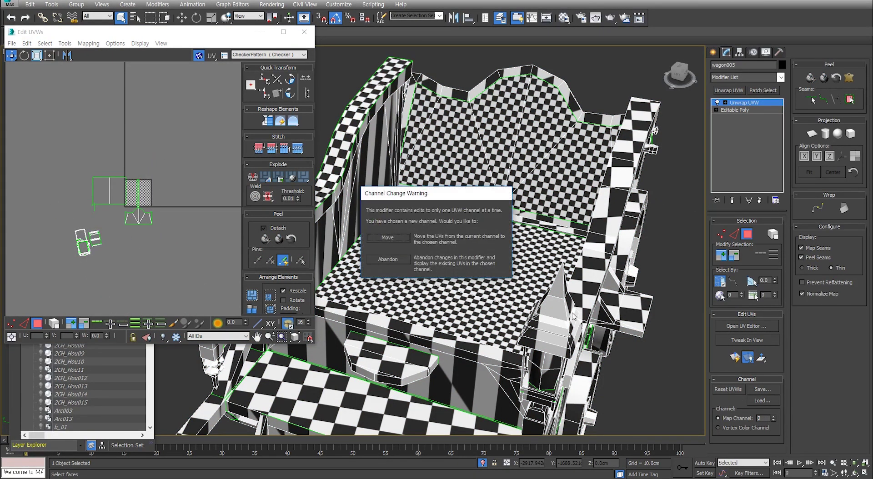
pyautogui.click(393, 260)
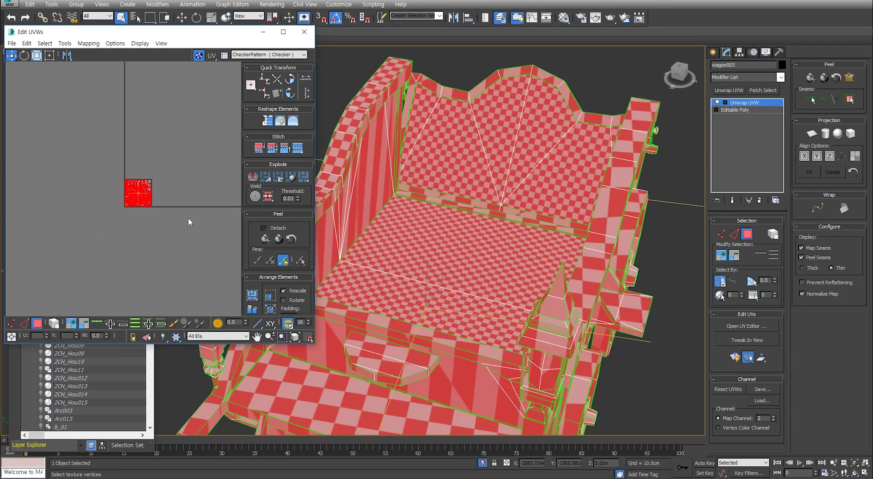
pyautogui.scroll(5, 149, 220)
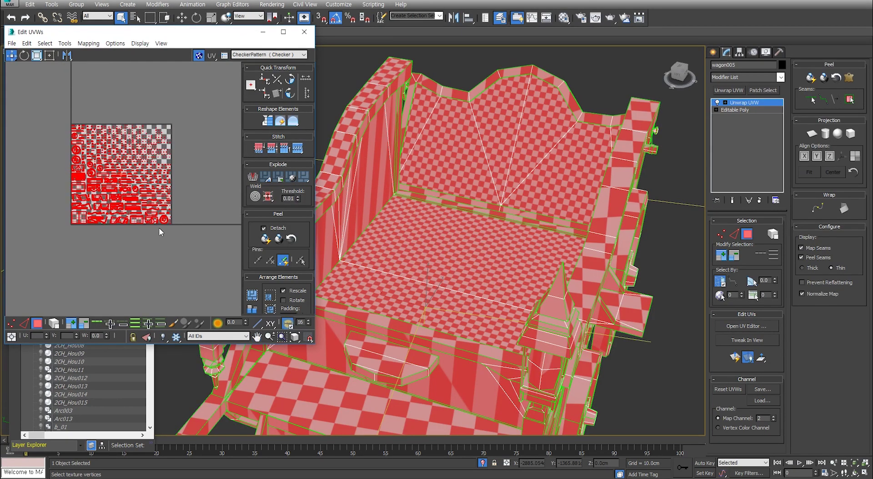
pyautogui.click(87, 228)
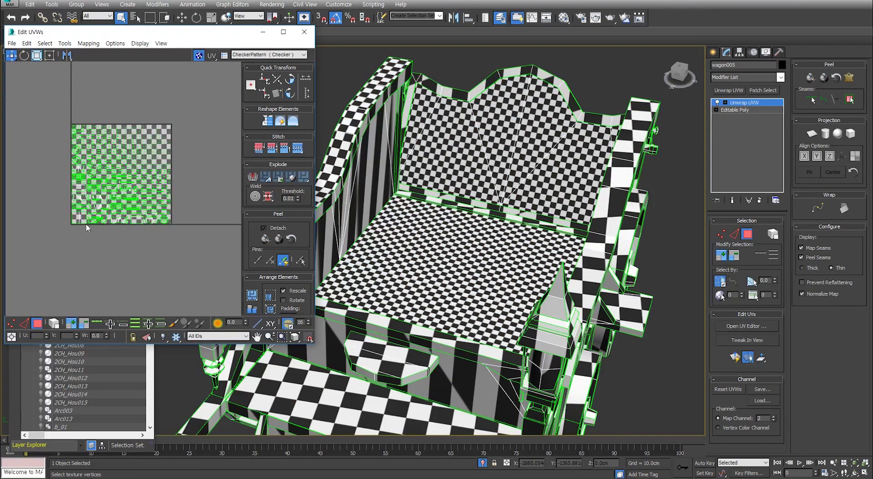
# Return to map channel 1 with the Abandon option and examine its UV layout against the wagon.
pyautogui.doubleClick(764, 418)
pyautogui.write('1')
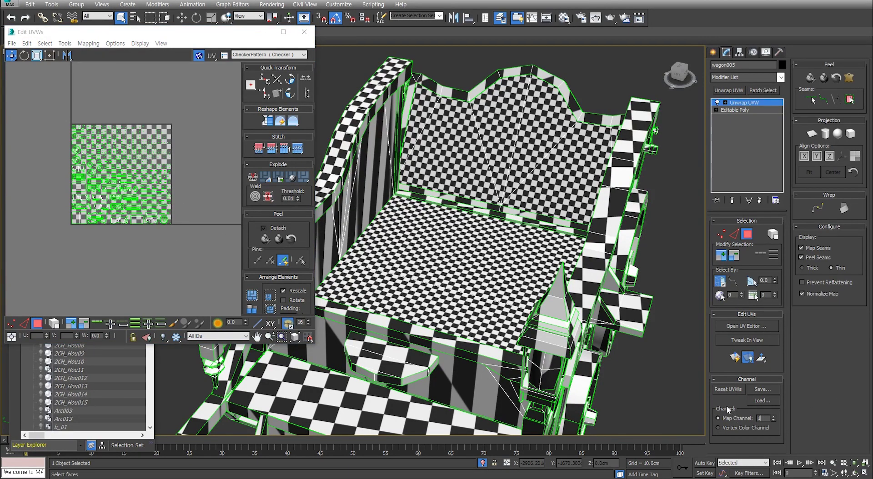
pyautogui.press('Return')
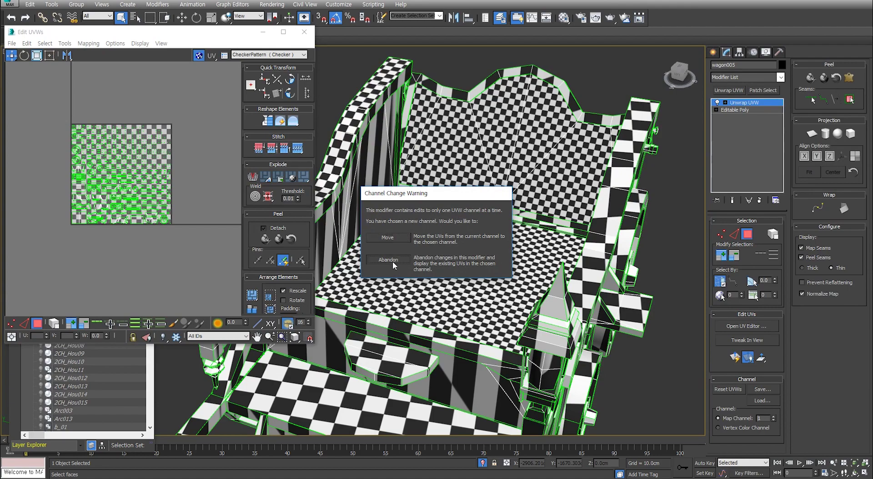
pyautogui.click(392, 261)
pyautogui.scroll(-4, 182, 238)
pyautogui.scroll(-3, 142, 214)
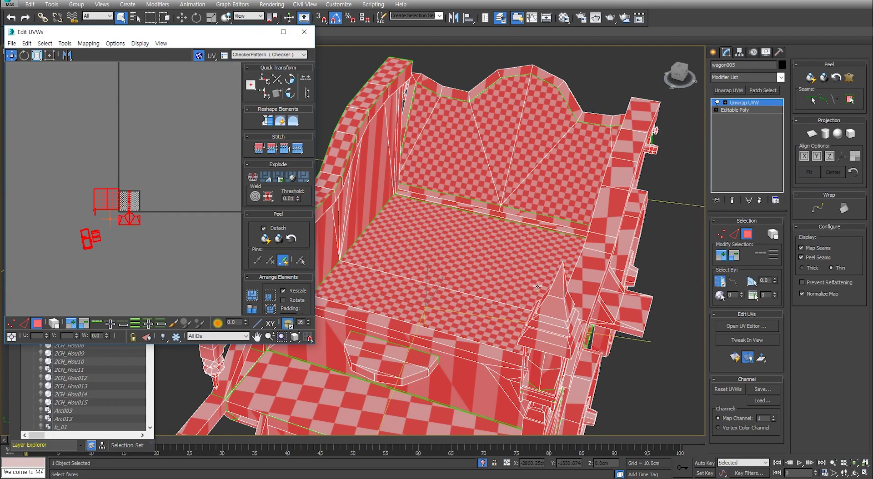
pyautogui.click(763, 418)
pyautogui.scroll(-3, 476, 245)
pyautogui.scroll(-2, 489, 232)
pyautogui.scroll(2, 489, 232)
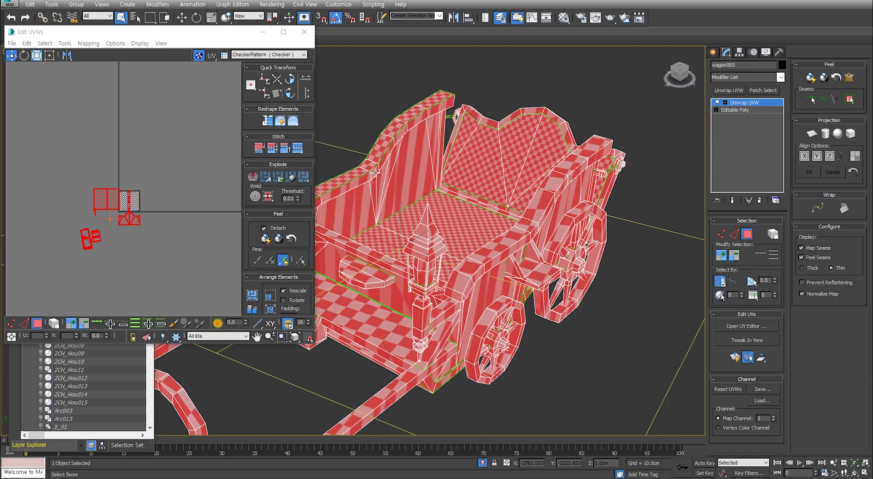
# Close the UV editor and collapse the wagon's channel 1 unwrap into an Editable Poly.
pyautogui.click(304, 31)
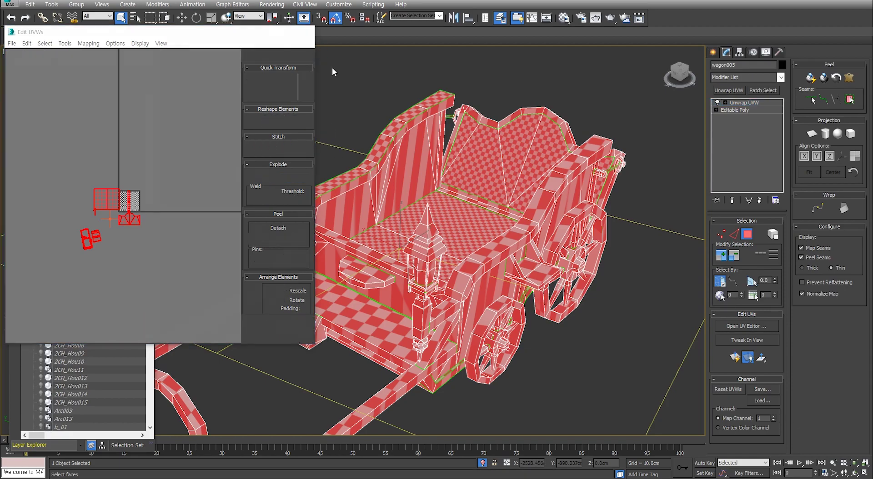
pyautogui.rightClick(435, 183)
pyautogui.moveTo(455, 276)
pyautogui.click(552, 285)
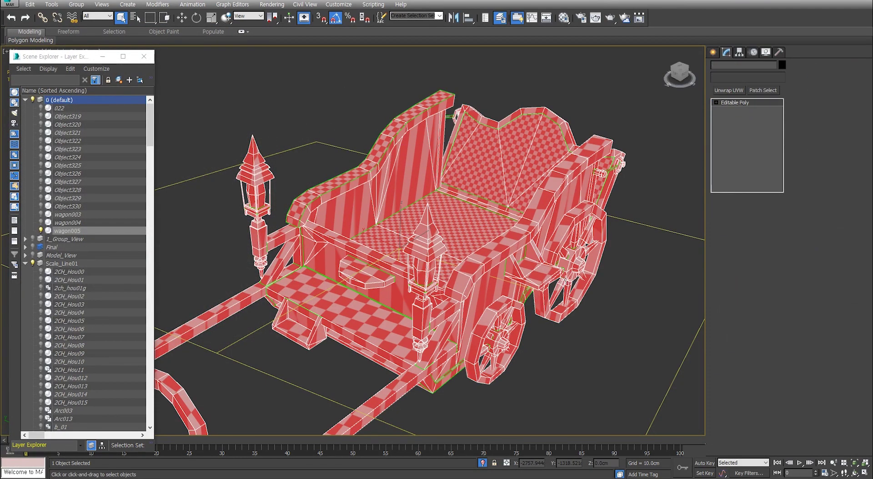
# Apply Unwrap UVW to the collapsed wagon again and open the UV editor on map channel 1.
pyautogui.scroll(2, 497, 190)
pyautogui.click(728, 90)
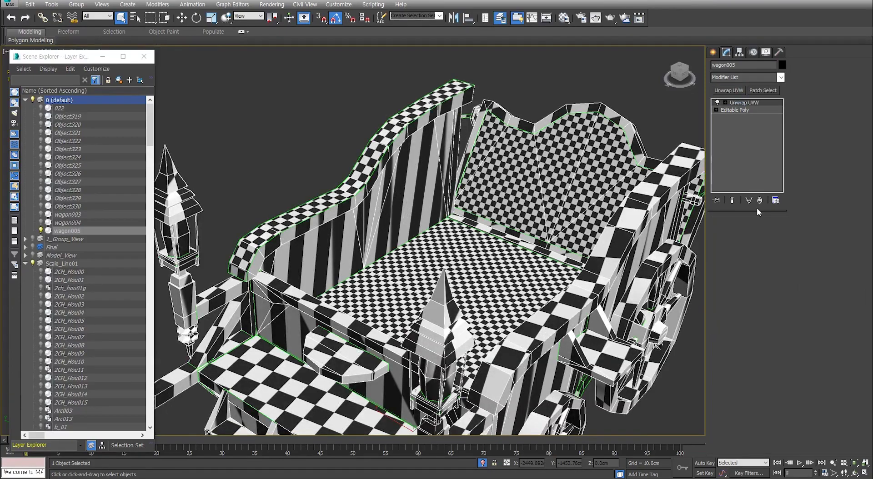
pyautogui.click(746, 326)
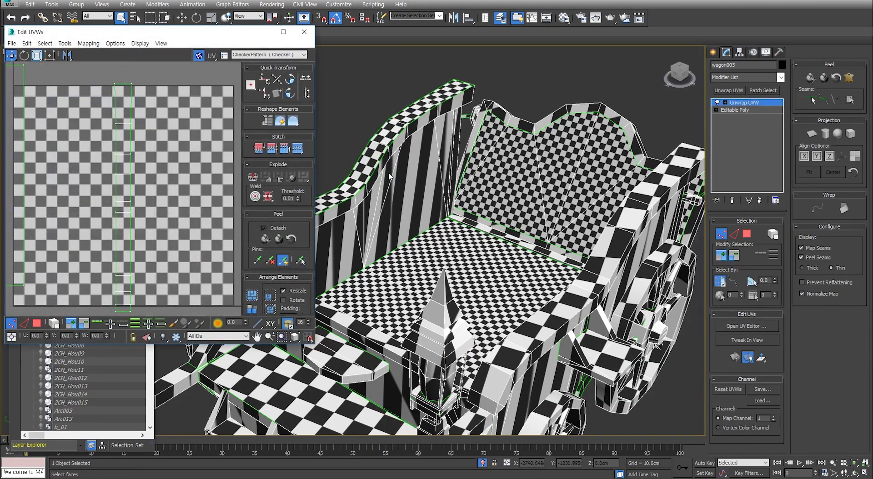
pyautogui.scroll(-3, 435, 180)
pyautogui.scroll(5, 438, 176)
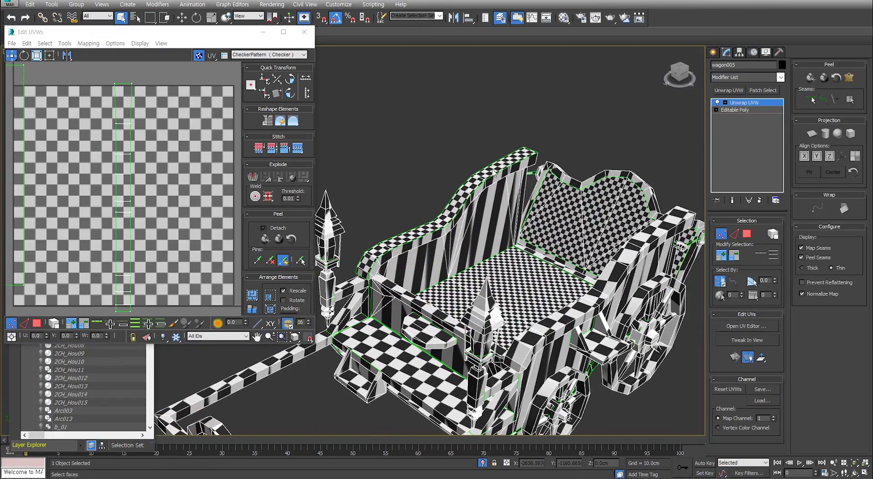
# At polygon level, select all faces along the top strip of the wagon's curved side panel, from rear to front.
pyautogui.click(726, 103)
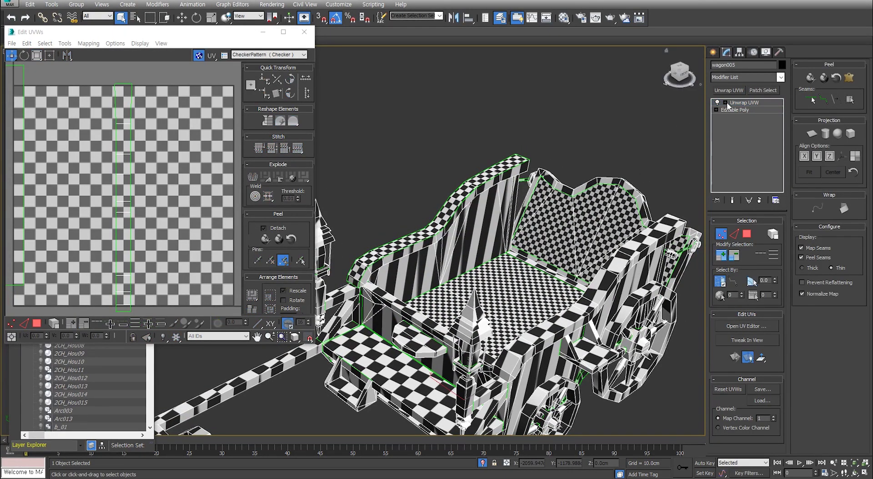
pyautogui.click(743, 125)
pyautogui.click(505, 164)
pyautogui.scroll(2, 505, 164)
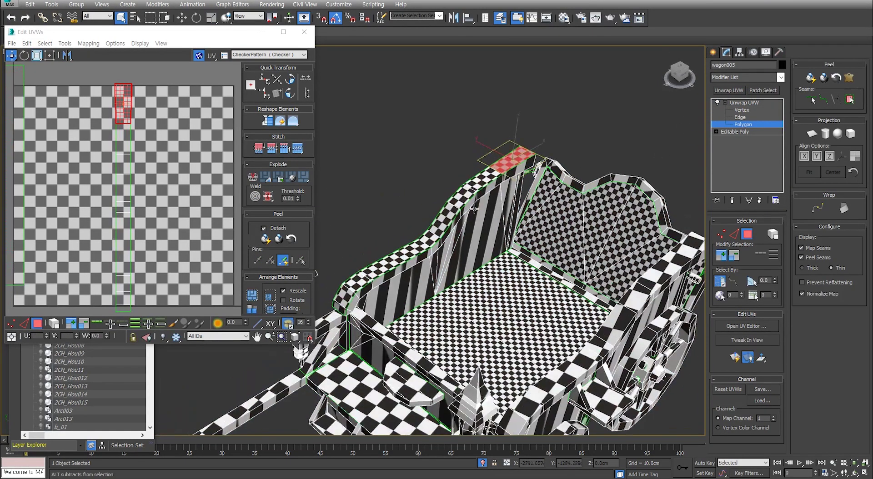
pyautogui.keyDown('ctrl'); pyautogui.click(461, 194); pyautogui.keyUp('ctrl')
pyautogui.keyDown('ctrl'); pyautogui.click(446, 213); pyautogui.keyUp('ctrl')
pyautogui.keyDown('ctrl'); pyautogui.click(430, 240); pyautogui.keyUp('ctrl')
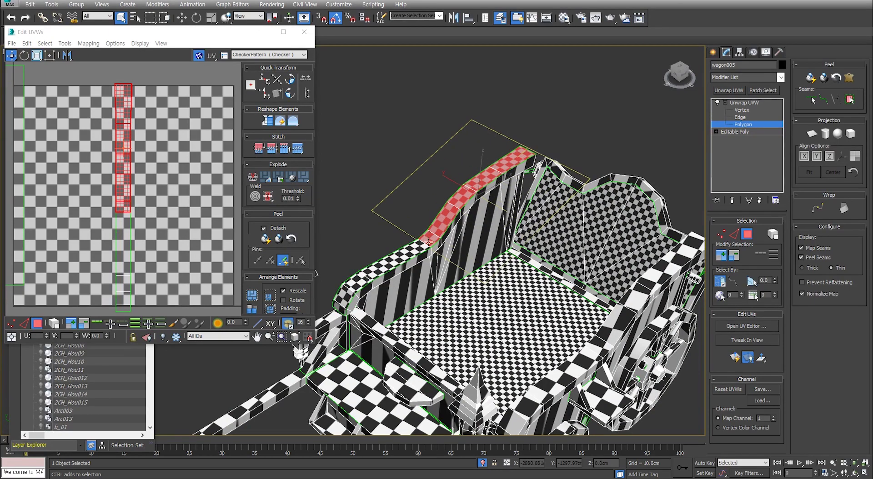
pyautogui.keyDown('ctrl'); pyautogui.click(420, 250); pyautogui.keyUp('ctrl')
pyautogui.keyDown('ctrl'); pyautogui.click(357, 285); pyautogui.keyUp('ctrl')
pyautogui.keyDown('ctrl'); pyautogui.click(347, 297); pyautogui.keyUp('ctrl')
pyautogui.keyDown('ctrl'); pyautogui.click(345, 309); pyautogui.keyUp('ctrl')
pyautogui.scroll(-3, 414, 249)
pyautogui.keyDown('alt'); pyautogui.moveTo(414, 249); pyautogui.dragTo(430, 239, button='middle'); pyautogui.keyUp('alt')
pyautogui.scroll(4, 430, 239)
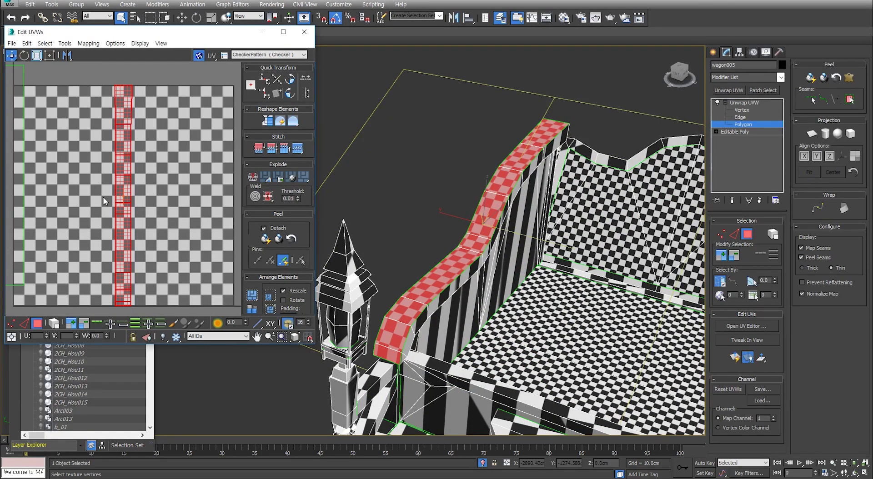
# Relax the top strip's UVs by Polygon Angles with 100 iterations and 0.1 amount, and clear the selection.
pyautogui.scroll(-2, 212, 109)
pyautogui.rightClick(135, 168)
pyautogui.click(105, 224)
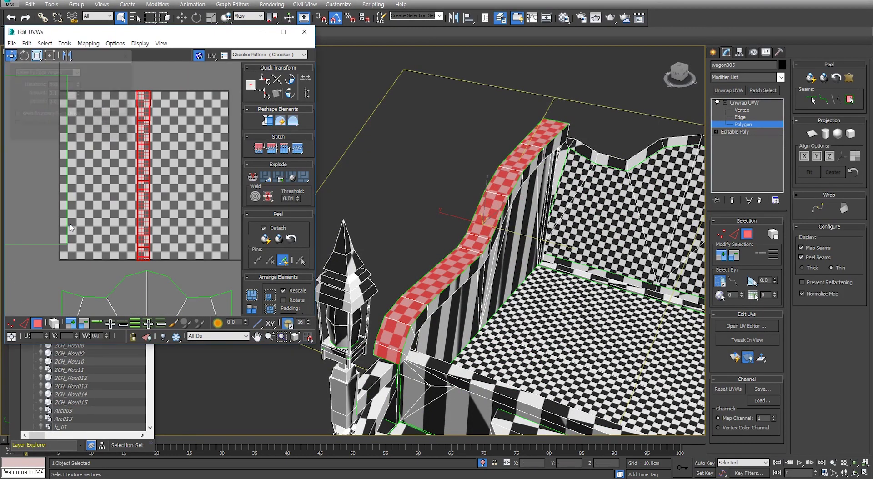
pyautogui.click(78, 71)
pyautogui.click(54, 80)
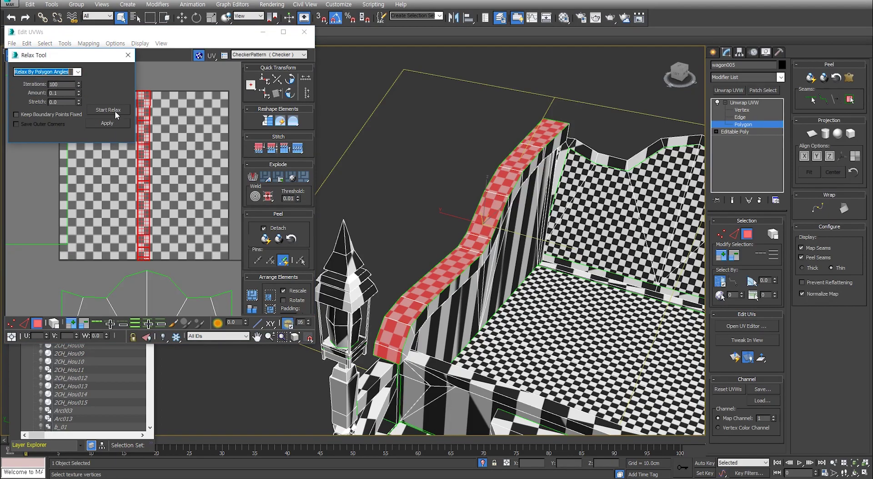
pyautogui.click(115, 113)
pyautogui.click(115, 113)
pyautogui.moveTo(183, 179); pyautogui.dragTo(191, 171, button='middle')
pyautogui.click(195, 175)
# Apply Quick Planar Map to the uppermost narrow face on the curved side panel's inner trim.
pyautogui.scroll(-2, 470, 251)
pyautogui.scroll(4, 470, 250)
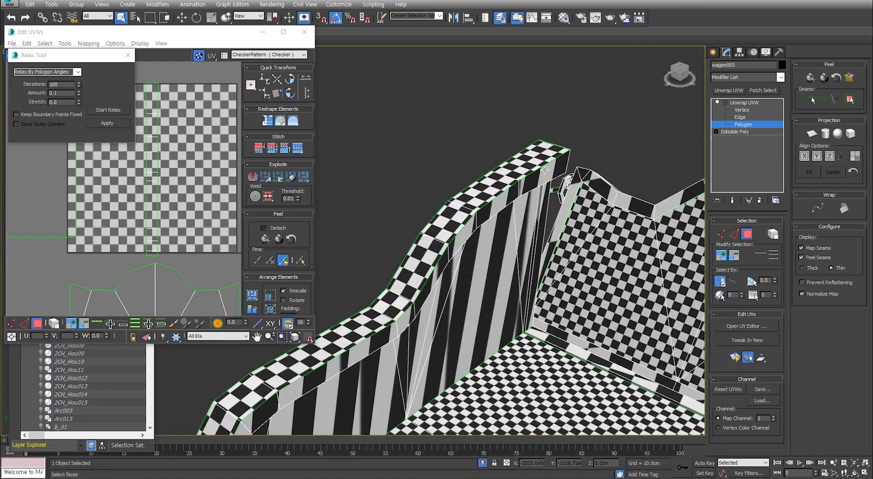
pyautogui.click(546, 175)
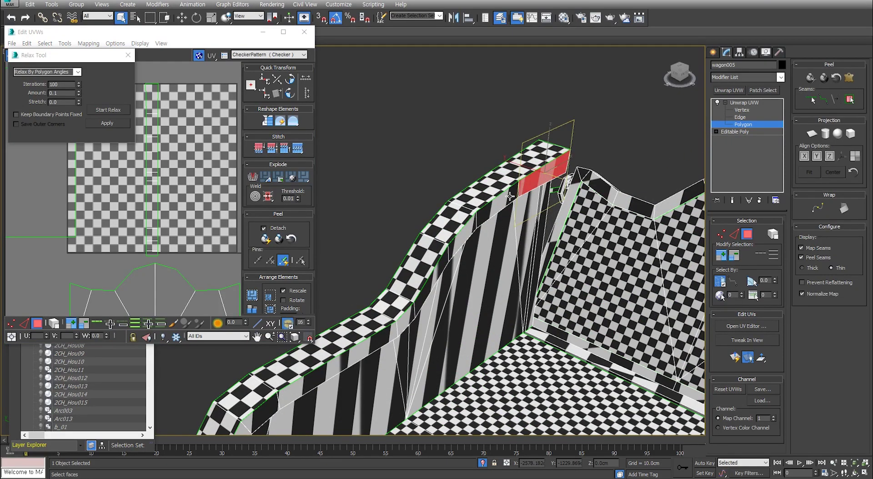
pyautogui.keyDown('ctrl'); pyautogui.click(499, 207); pyautogui.keyUp('ctrl')
pyautogui.moveTo(536, 182); pyautogui.dragTo(559, 168, button='middle')
pyautogui.scroll(-2, 559, 168)
pyautogui.click(559, 168)
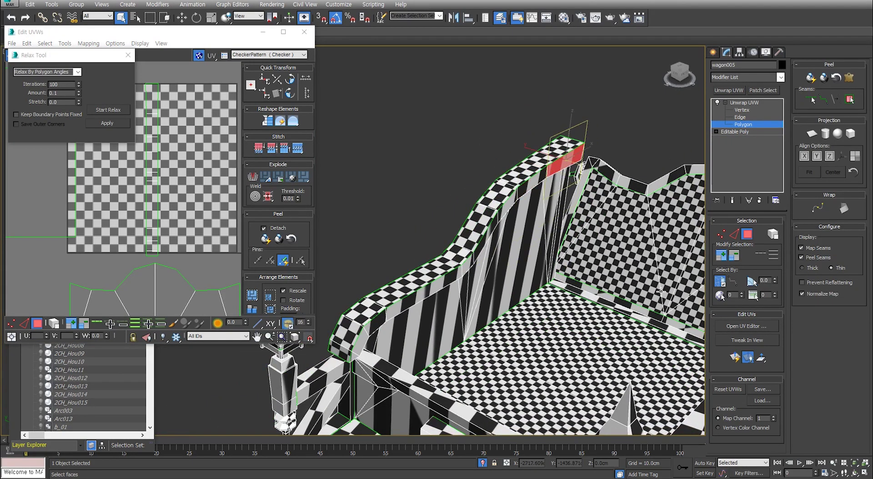
pyautogui.click(735, 359)
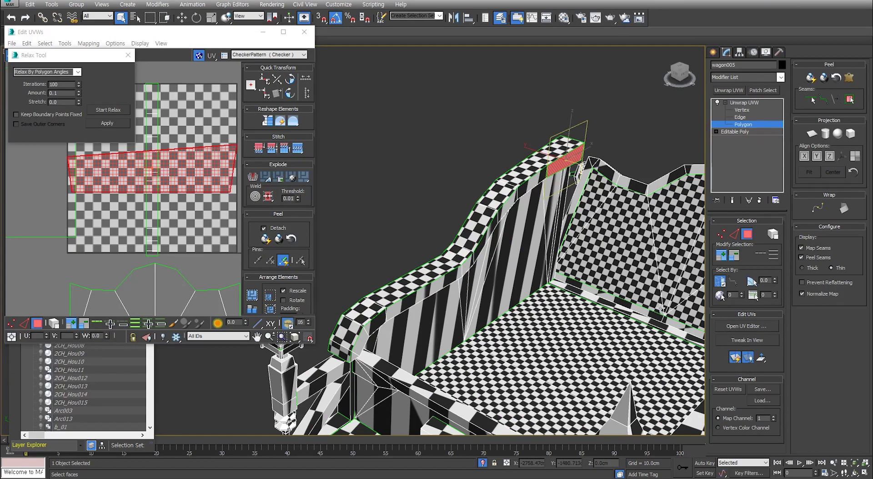
# Apply Quick Planar Map separately to each of the next five faces down the side panel's inner trim.
pyautogui.click(531, 181)
pyautogui.click(735, 359)
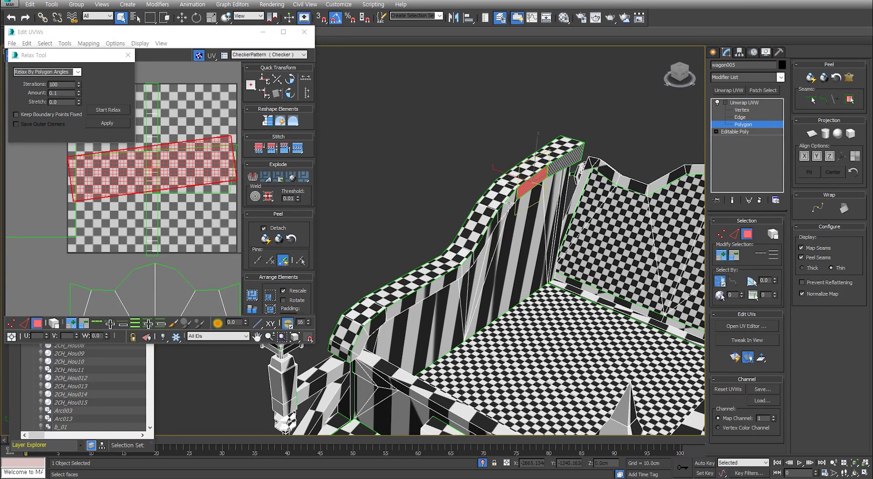
pyautogui.click(508, 203)
pyautogui.click(735, 358)
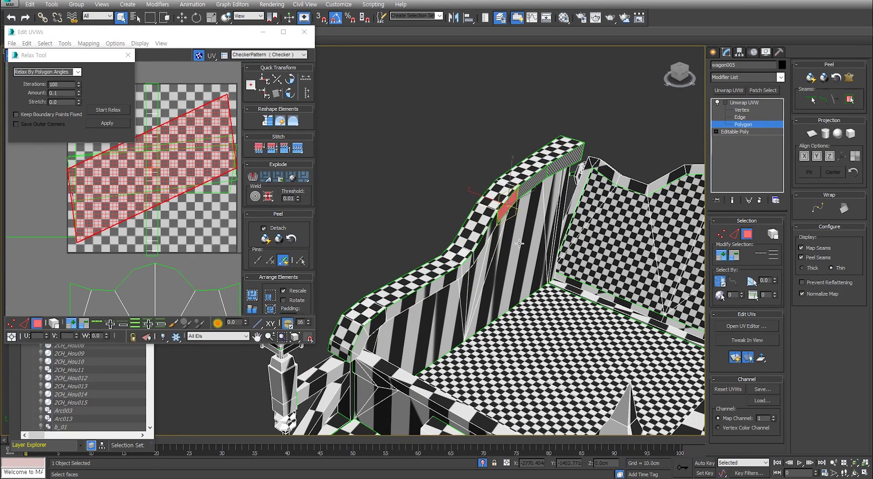
pyautogui.click(488, 233)
pyautogui.click(736, 358)
pyautogui.click(469, 262)
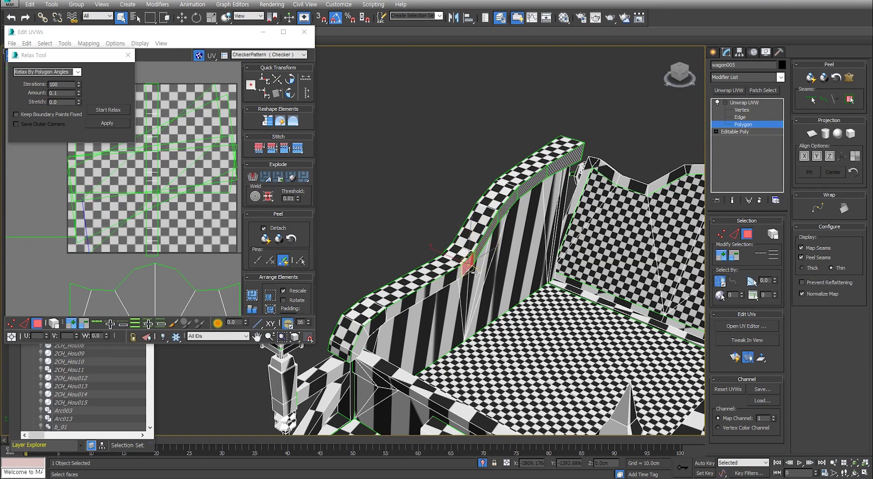
pyautogui.click(735, 359)
pyautogui.click(454, 277)
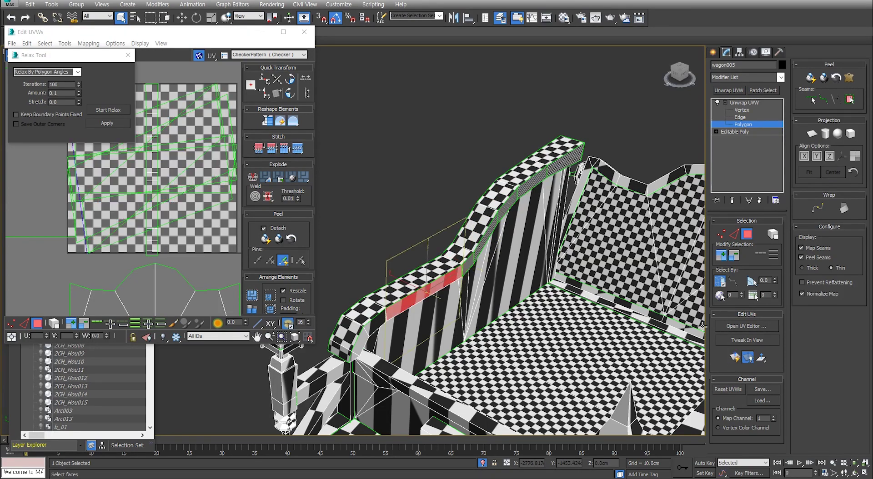
pyautogui.click(735, 359)
# Select the rear top face of the curved side panel and grow the selection to the whole top strip.
pyautogui.click(535, 159)
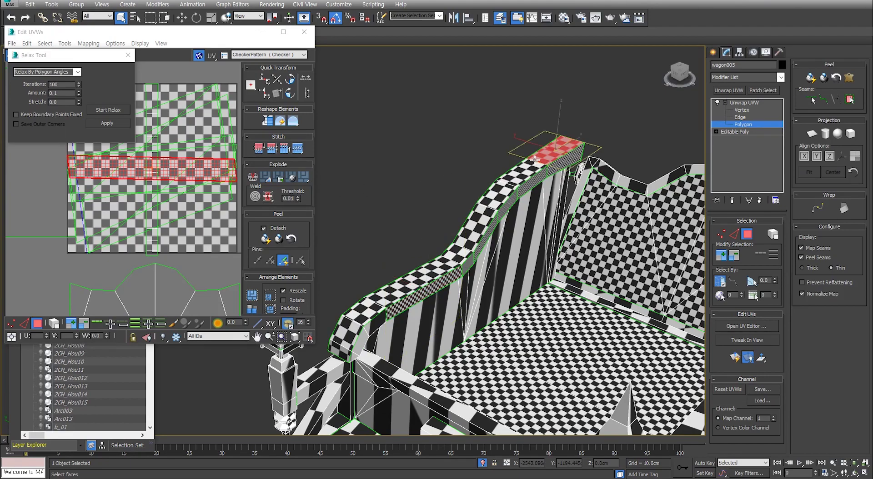
pyautogui.scroll(-4, 148, 201)
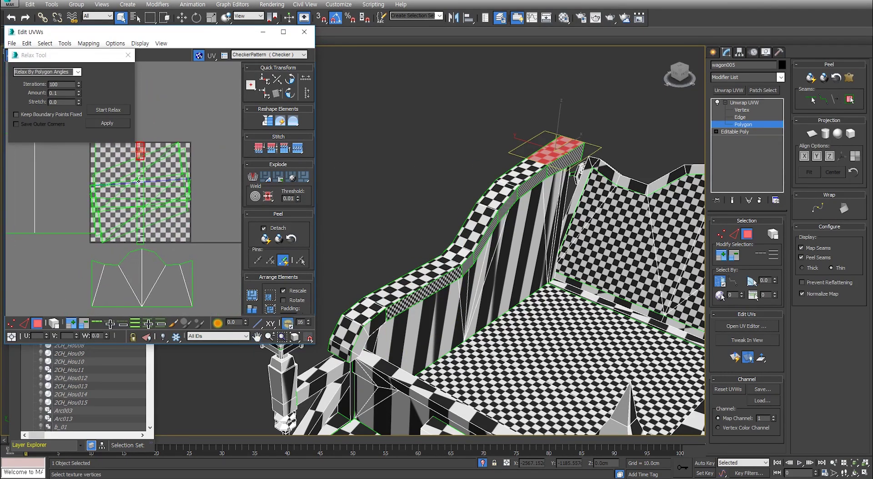
pyautogui.click(71, 324)
pyautogui.click(71, 323)
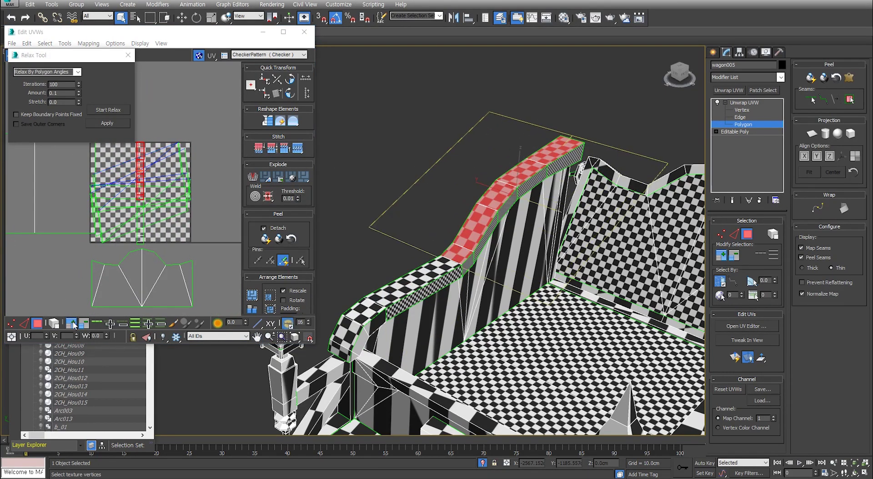
pyautogui.click(71, 323)
pyautogui.click(71, 324)
pyautogui.click(71, 324)
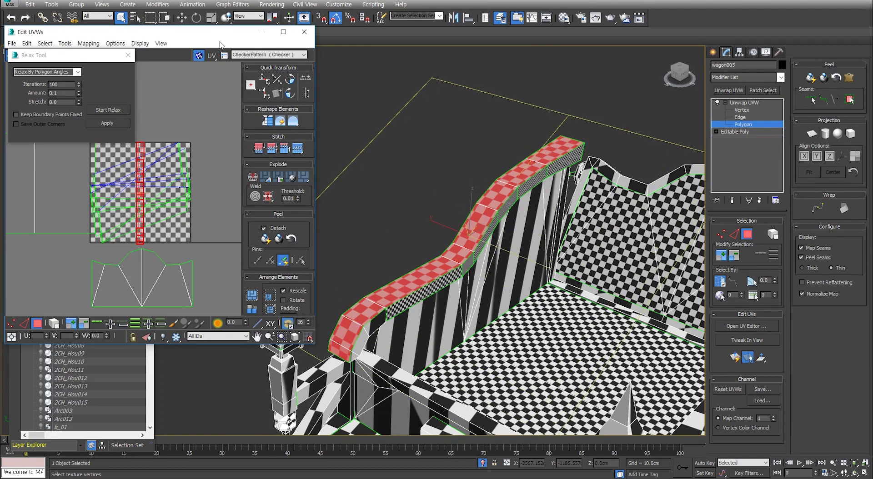
# Move the top strip's UV shell above the checker tile with the Freeform Gizmo.
pyautogui.moveTo(218, 35); pyautogui.dragTo(310, 44)
pyautogui.rightClick(261, 156)
pyautogui.click(285, 188)
pyautogui.moveTo(236, 209); pyautogui.dragTo(223, 104)
pyautogui.moveTo(223, 104); pyautogui.dragTo(250, 144, button='middle')
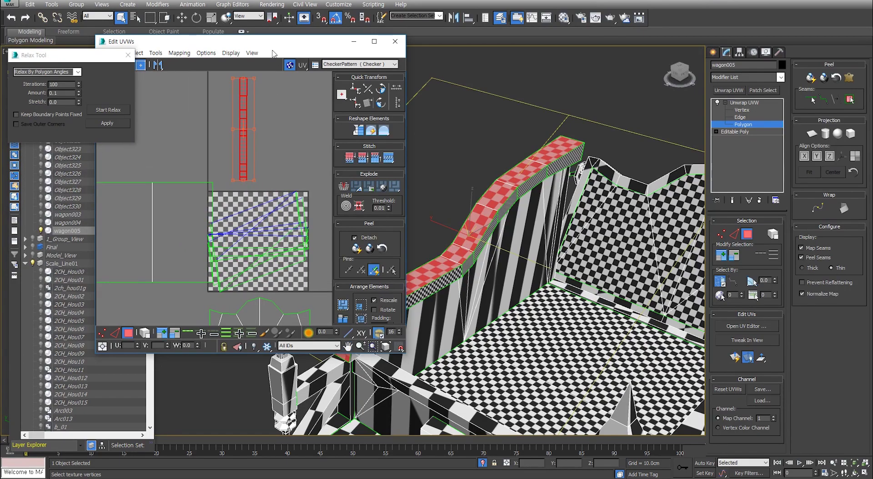
# Enlarge the UV editor window and reposition it so the strip and checker tile have more room.
pyautogui.moveTo(292, 46); pyautogui.dragTo(327, 26)
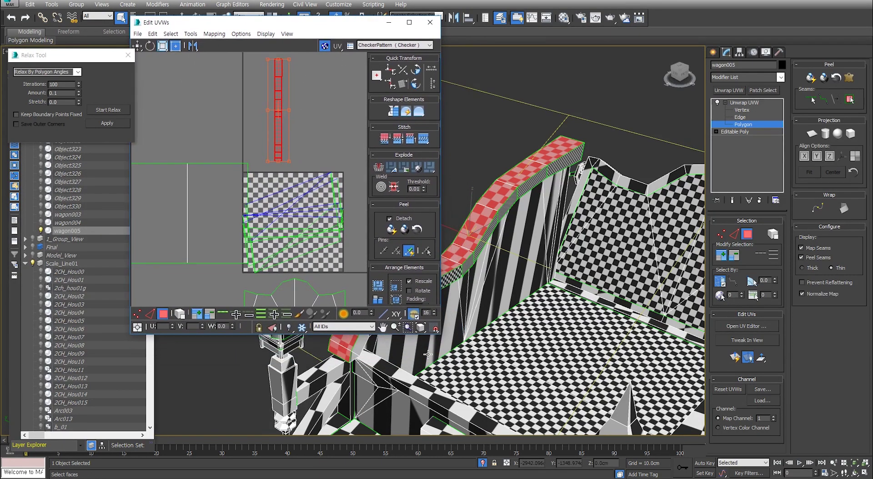
pyautogui.moveTo(441, 335); pyautogui.dragTo(498, 369)
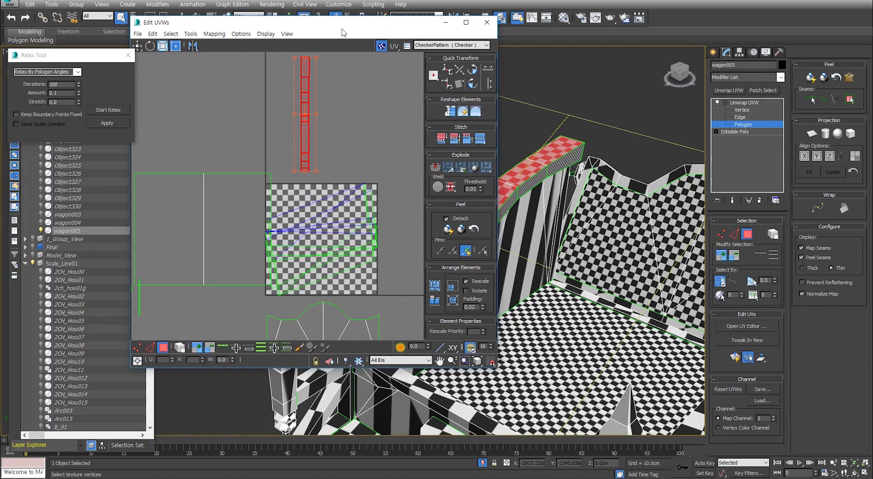
pyautogui.moveTo(342, 27); pyautogui.dragTo(356, 59)
pyautogui.moveTo(237, 122); pyautogui.dragTo(237, 140, button='middle')
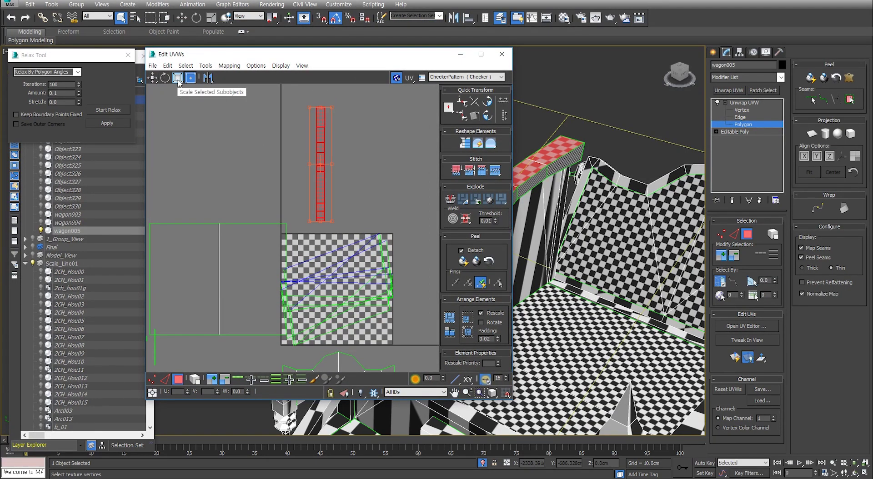
# Switch through the Move, Rotate and Scale tools twice using the UV editor's transform shortcuts.
pyautogui.press('w')
pyautogui.press('e')
pyautogui.press('r')
pyautogui.press('w')
pyautogui.press('e')
pyautogui.press('r')
# Toggle the Keyboard Shortcut Override off and on, and test switching between Move, Rotate and Scale again.
pyautogui.click(303, 17)
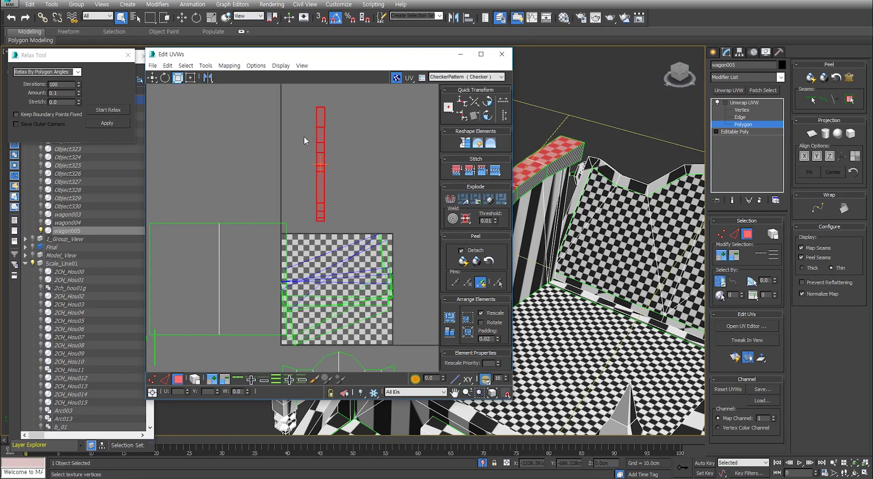
pyautogui.click(303, 18)
pyautogui.press('w')
pyautogui.press('e')
pyautogui.press('r')
pyautogui.press('w')
pyautogui.press('e')
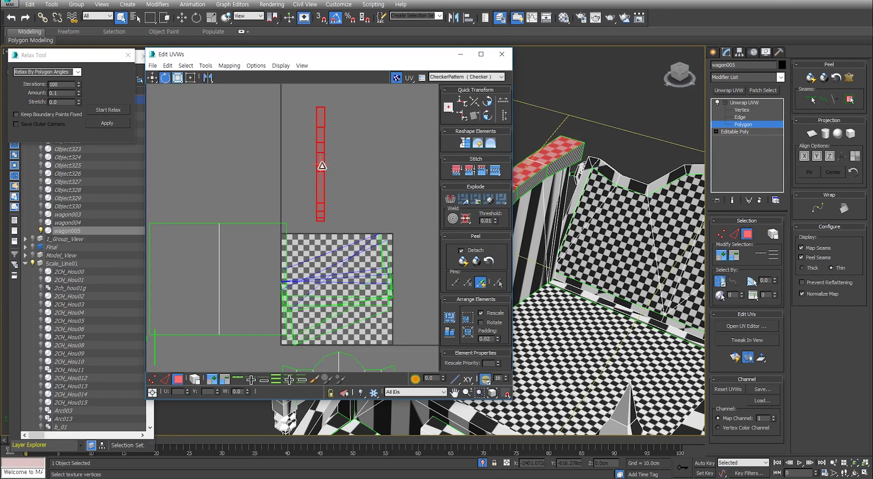
pyautogui.press('r')
# Move the top strip's UV shell sideways above the checker tile with the Move tool.
pyautogui.moveTo(324, 187); pyautogui.dragTo(327, 181, button='middle')
pyautogui.press('w')
pyautogui.moveTo(323, 158); pyautogui.dragTo(345, 116)
pyautogui.moveTo(344, 155); pyautogui.dragTo(356, 182)
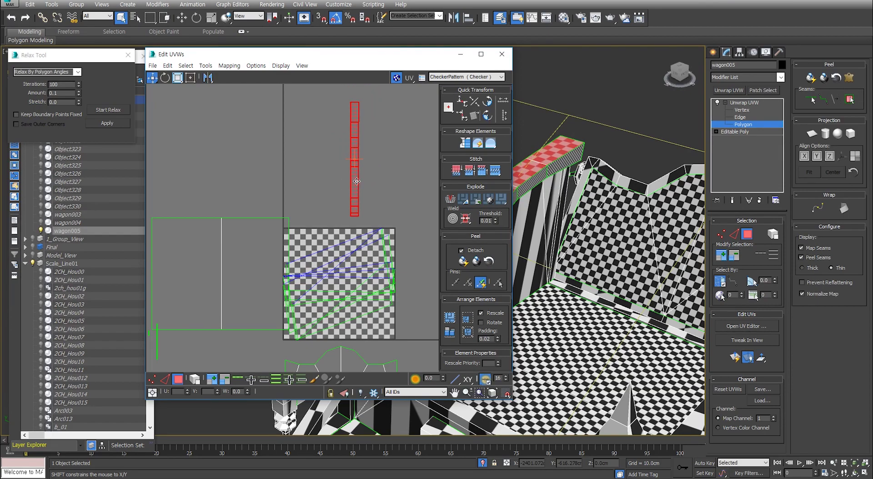
# Try rotating the top strip's UV shell with the Rotate tool and Angle Snap, leaving it in its original orientation.
pyautogui.press('e')
pyautogui.moveTo(354, 196); pyautogui.dragTo(351, 176)
pyautogui.hotkey('ctrl', 'z')
pyautogui.scroll(4, 362, 171)
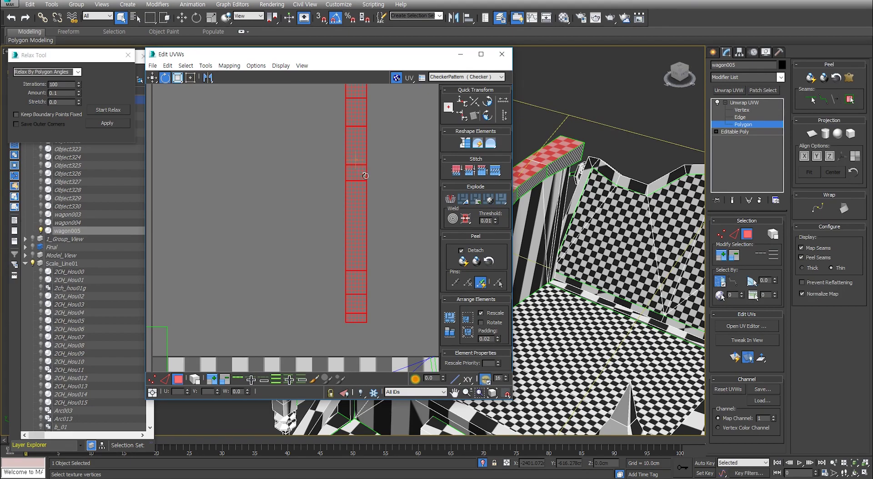
pyautogui.scroll(-5, 372, 189)
pyautogui.moveTo(367, 226); pyautogui.dragTo(356, 193)
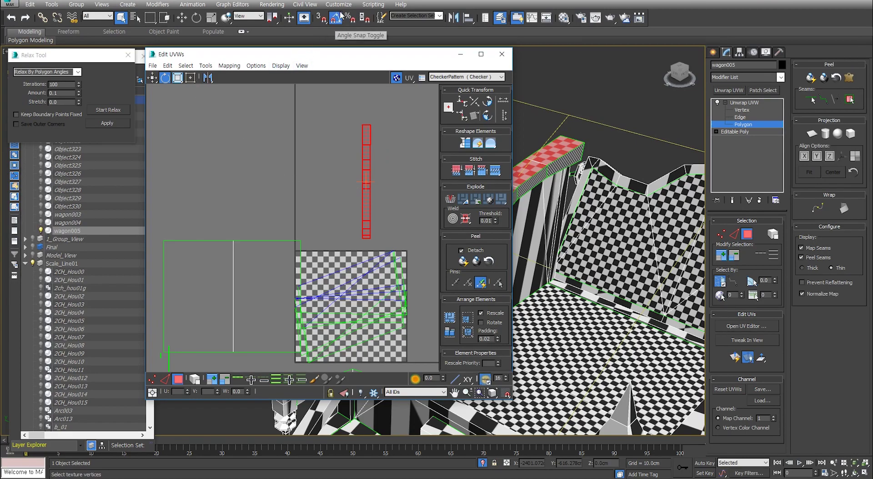
pyautogui.moveTo(367, 207)
pyautogui.mouseDown()
pyautogui.moveTo(364, 201)
pyautogui.moveTo(379, 205)
pyautogui.mouseUp()
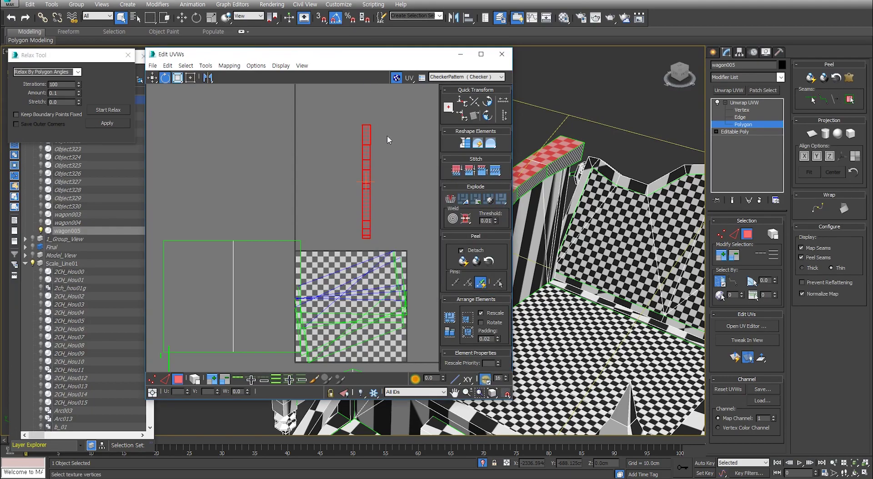
# Check the angle increment in Grid and Snap Settings, close the dialog and reposition the UV editor.
pyautogui.moveTo(351, 61); pyautogui.dragTo(225, 106)
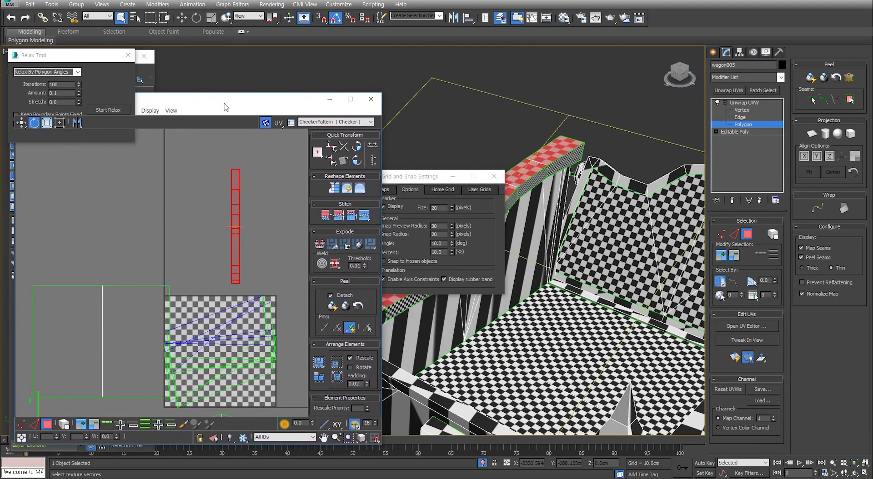
pyautogui.click(494, 176)
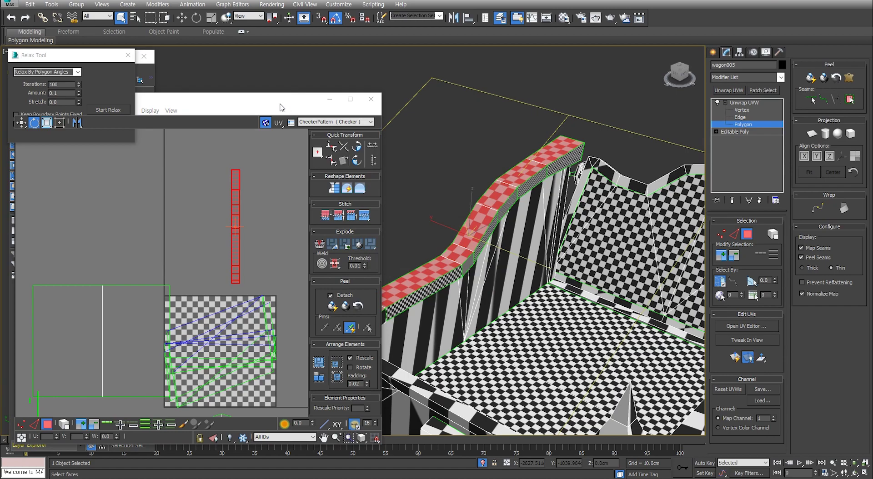
pyautogui.moveTo(278, 102); pyautogui.dragTo(471, 73)
# Try rotating the top strip's UV shell again, and try scaling it with the Scale tool.
pyautogui.moveTo(429, 225); pyautogui.dragTo(429, 207)
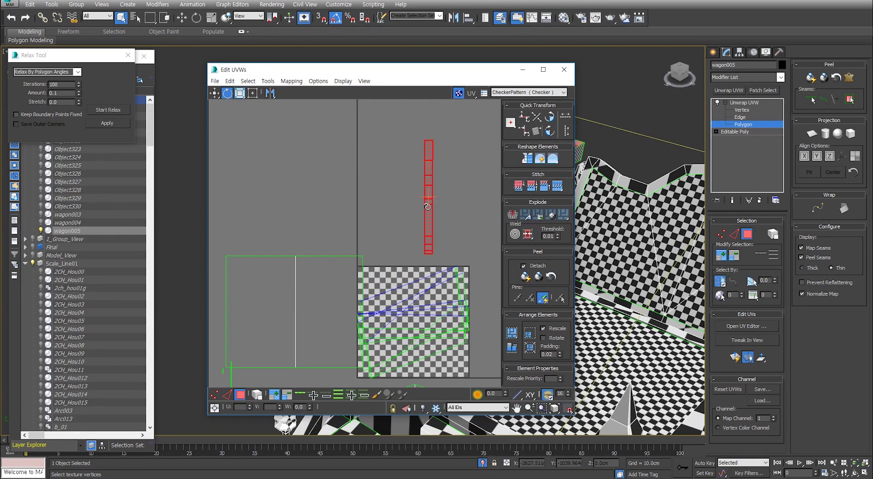
pyautogui.click(241, 94)
pyautogui.moveTo(425, 220); pyautogui.dragTo(462, 221)
# Activate the Freeform Gizmo for the top strip's UV shell.
pyautogui.click(253, 93)
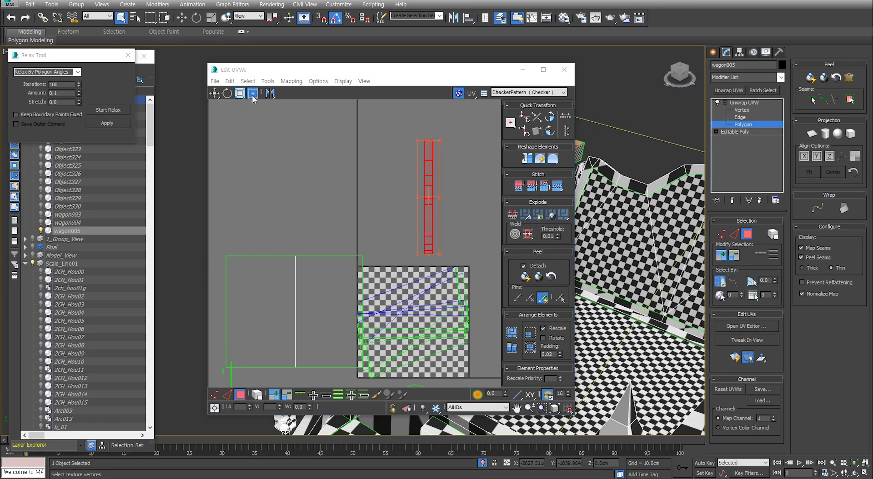
pyautogui.rightClick(427, 159)
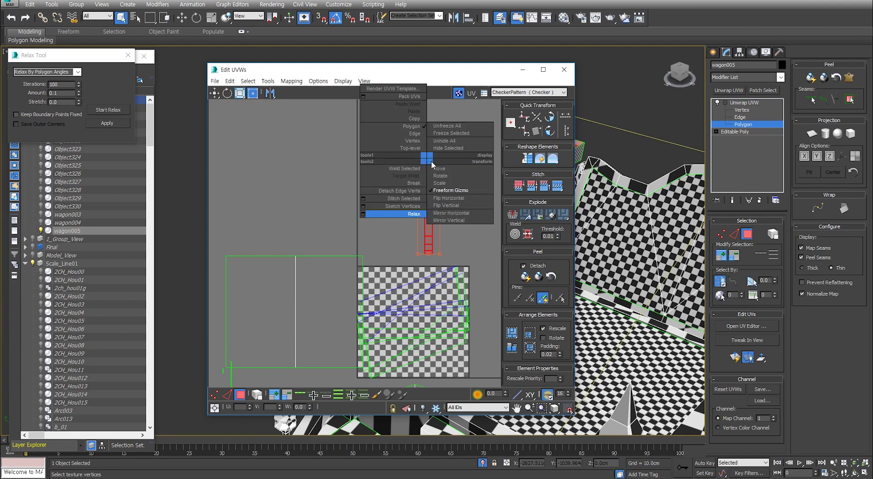
pyautogui.click(462, 191)
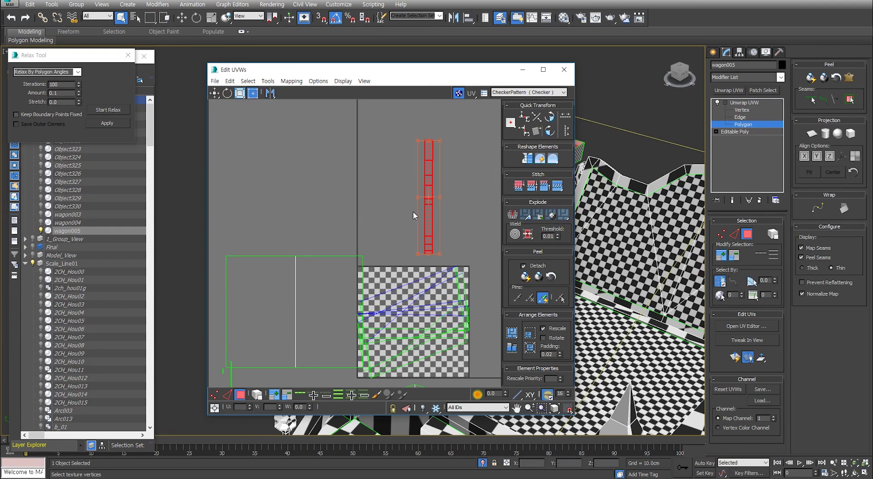
pyautogui.moveTo(411, 208); pyautogui.dragTo(367, 222, button='middle')
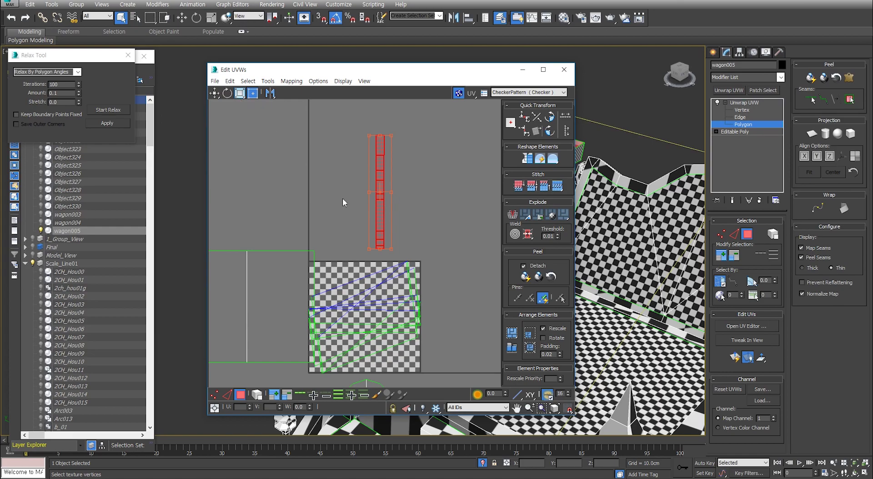
# Move the top strip's UV shell sideways above the checker tile's edge and try rotating it with the Freeform Gizmo.
pyautogui.moveTo(351, 190); pyautogui.dragTo(373, 192, button='middle')
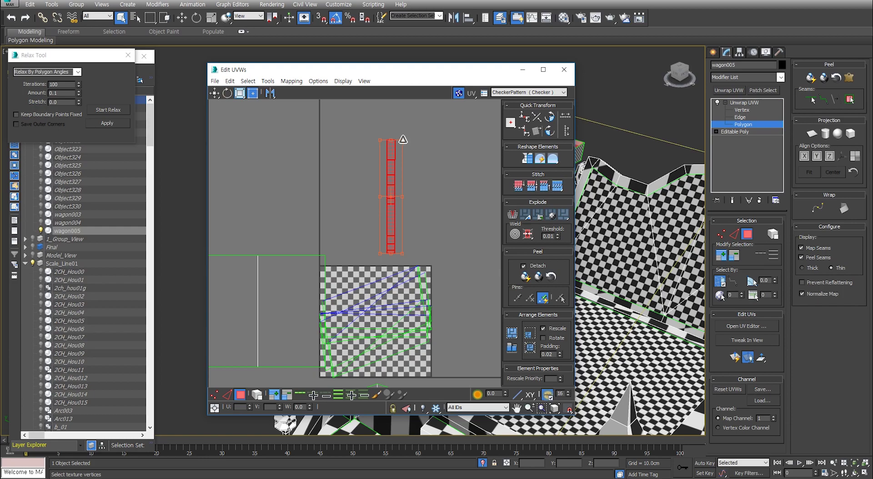
pyautogui.moveTo(393, 187); pyautogui.dragTo(422, 188)
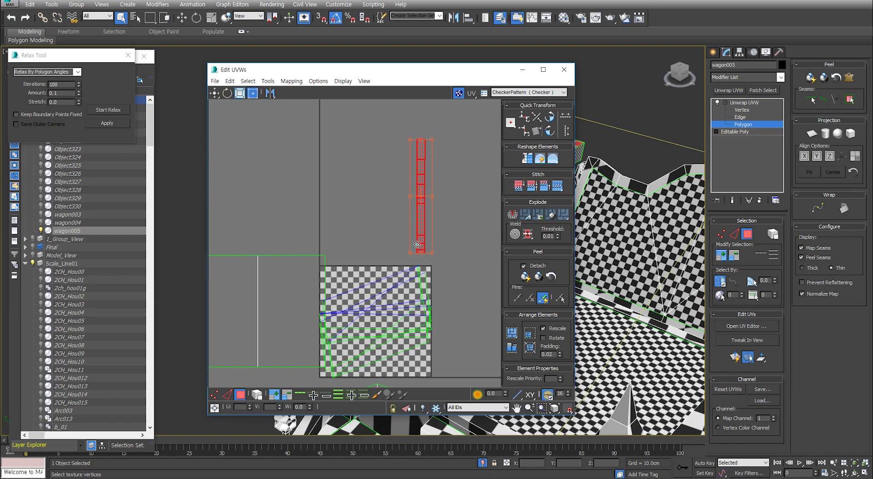
pyautogui.moveTo(421, 140); pyautogui.dragTo(449, 160)
pyautogui.moveTo(421, 141)
pyautogui.mouseDown()
pyautogui.moveTo(443, 141)
pyautogui.moveTo(477, 192)
pyautogui.moveTo(460, 158)
pyautogui.moveTo(422, 147)
pyautogui.mouseUp()
pyautogui.scroll(3, 425, 209)
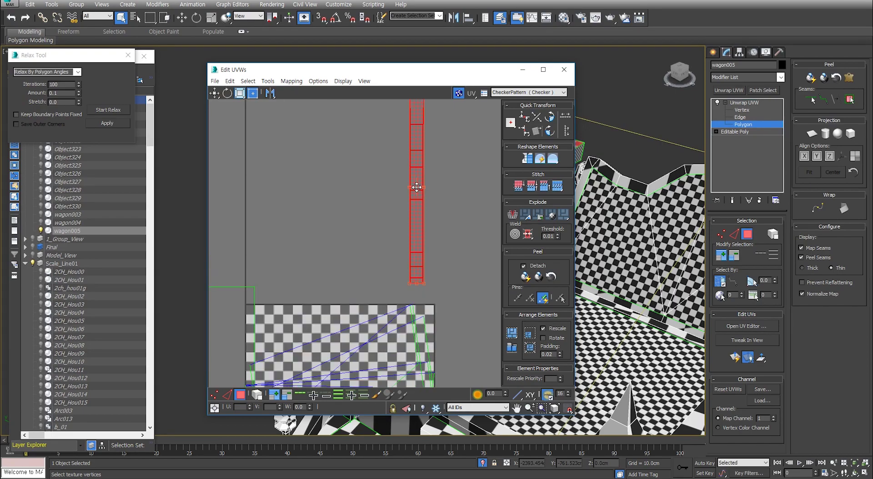
# Try rotating the top strip's UV shell around an off-centre Freeform Gizmo pivot, undoing each rotation.
pyautogui.moveTo(417, 188); pyautogui.dragTo(388, 274)
pyautogui.scroll(-4, 428, 227)
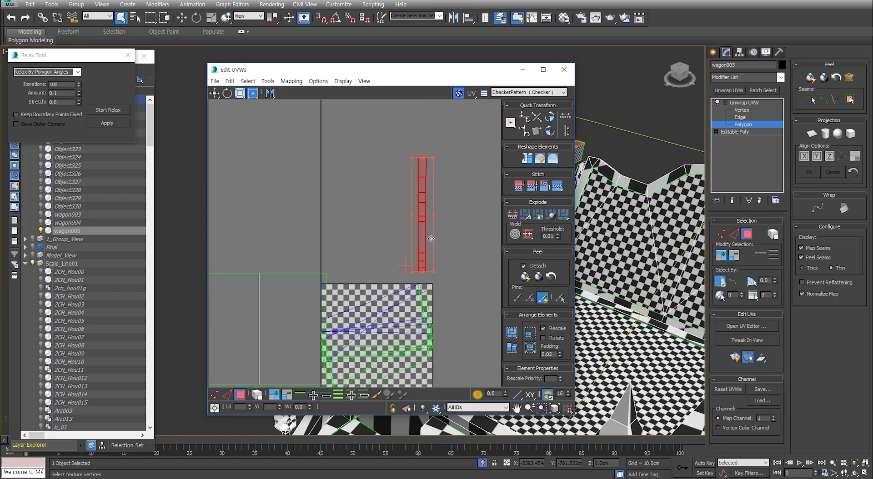
pyautogui.moveTo(424, 173); pyautogui.dragTo(471, 247)
pyautogui.hotkey('ctrl', 'z')
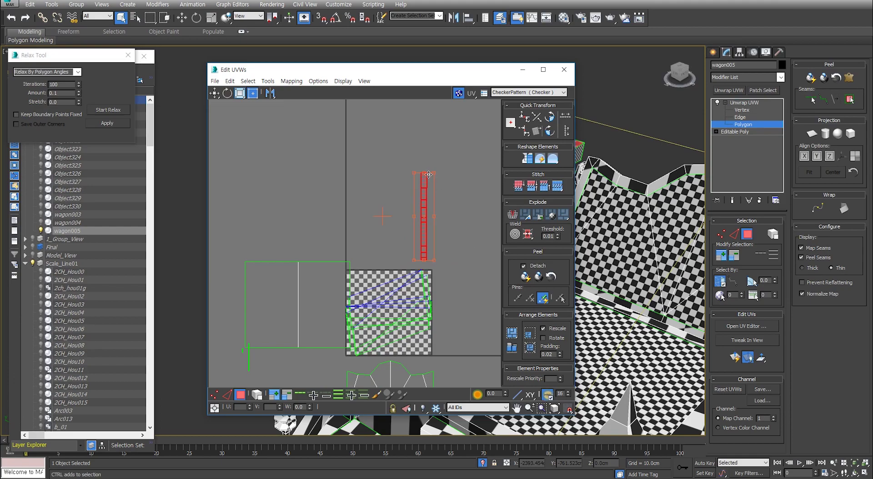
pyautogui.moveTo(425, 173); pyautogui.dragTo(443, 233)
pyautogui.hotkey('ctrl', 'z')
pyautogui.scroll(2, 439, 218)
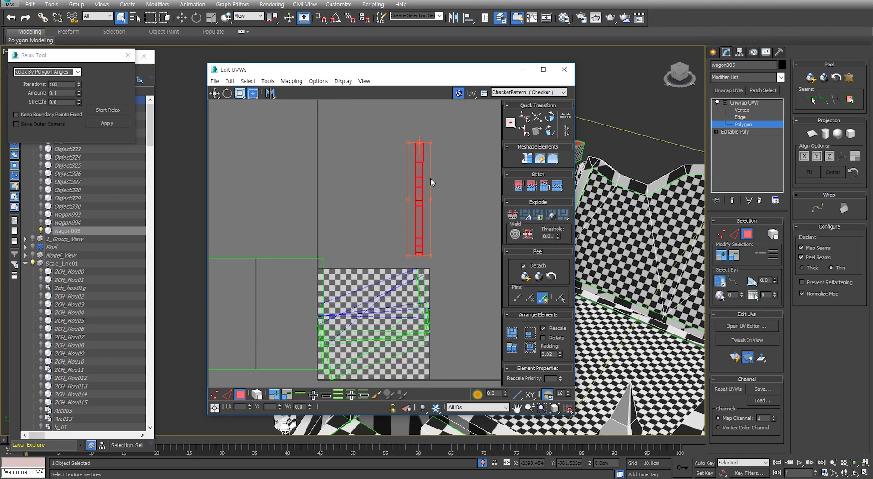
pyautogui.moveTo(393, 128); pyautogui.dragTo(433, 202)
pyautogui.moveTo(454, 264); pyautogui.dragTo(454, 263)
pyautogui.moveTo(421, 202); pyautogui.dragTo(384, 194, button='middle')
pyautogui.scroll(-2, 410, 182)
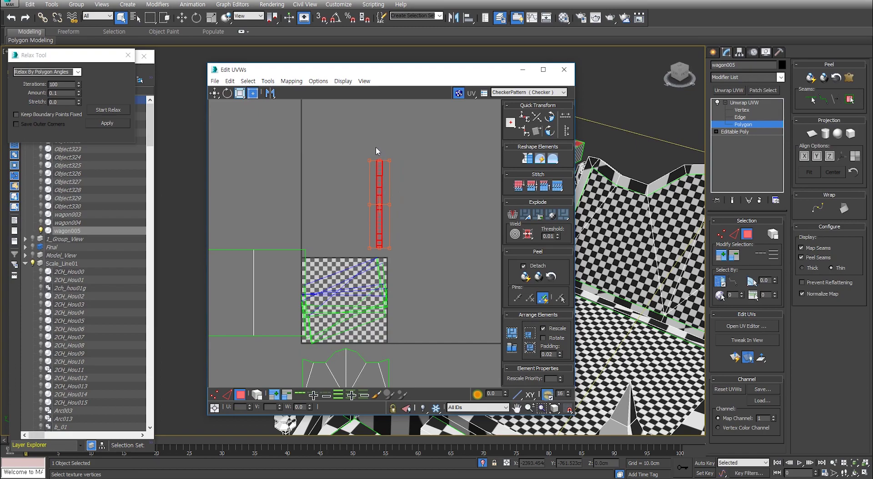
# Scale the top strip's UV shell down to about 60% of its height with the Freeform Gizmo.
pyautogui.moveTo(389, 160); pyautogui.dragTo(412, 146)
pyautogui.hotkey('ctrl', 'z')
pyautogui.moveTo(391, 160); pyautogui.dragTo(387, 197)
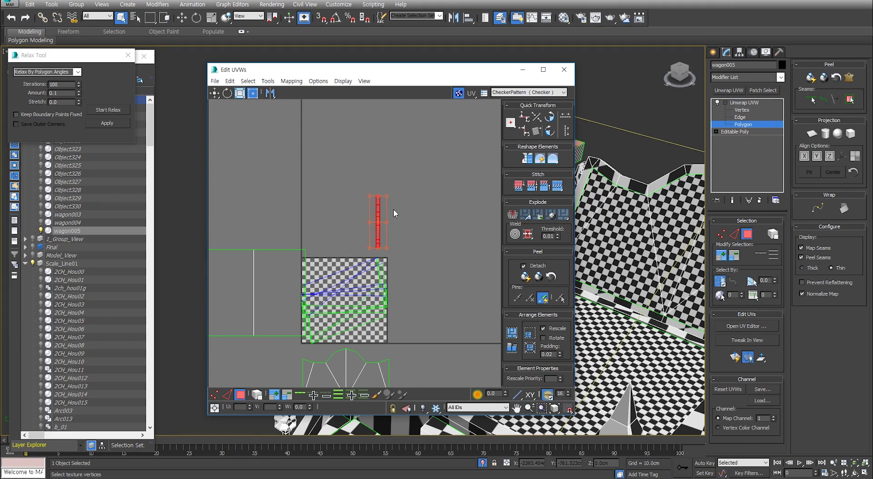
# Try further corner scaling of the top strip's UV shell with the Freeform Gizmo, undoing each attempt.
pyautogui.moveTo(386, 195); pyautogui.dragTo(412, 195)
pyautogui.hotkey('ctrl', 'z')
pyautogui.scroll(4, 411, 210)
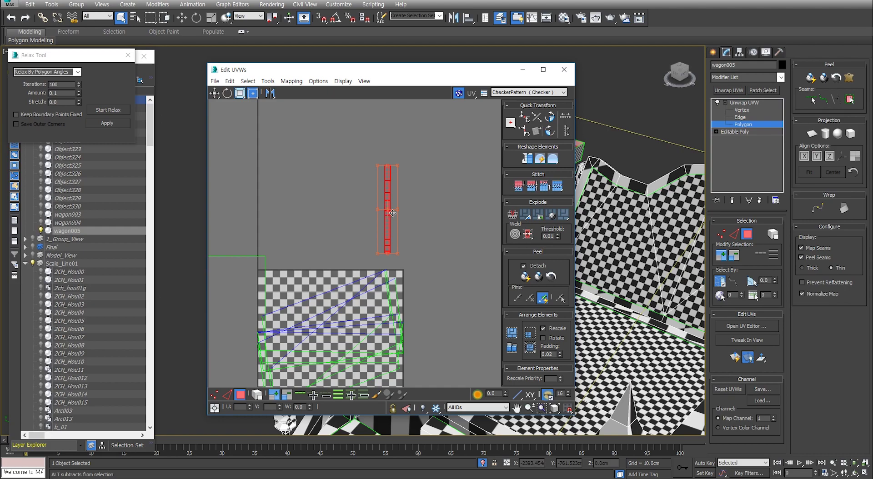
pyautogui.moveTo(399, 169); pyautogui.dragTo(428, 181)
pyautogui.hotkey('ctrl', 'z')
pyautogui.moveTo(399, 166); pyautogui.dragTo(402, 183)
pyautogui.hotkey('ctrl', 'z')
pyautogui.scroll(2, 398, 211)
pyautogui.scroll(-2, 377, 223)
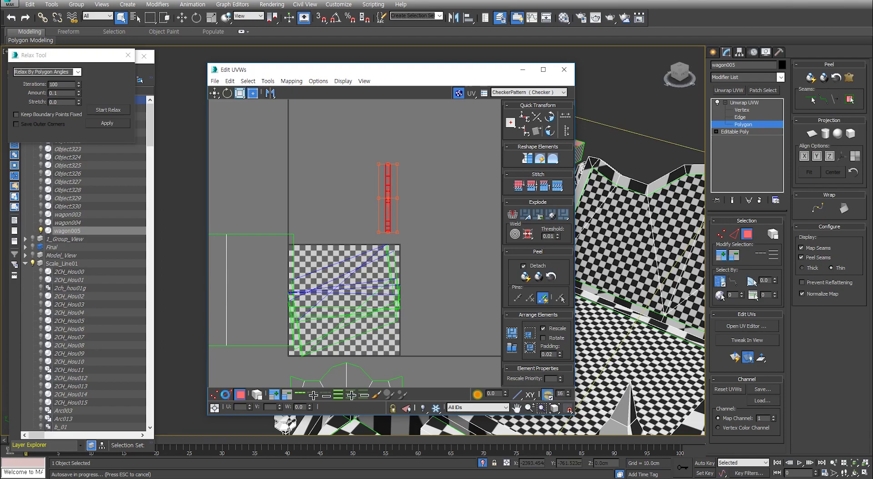
# Return to Polygon mode with element selection enabled, clear the selection and move the UV editor off the wagon model.
pyautogui.click(215, 395)
pyautogui.click(241, 395)
pyautogui.moveTo(346, 220); pyautogui.dragTo(393, 192, button='middle')
pyautogui.moveTo(254, 214); pyautogui.dragTo(327, 212, button='middle')
pyautogui.scroll(-2, 328, 212)
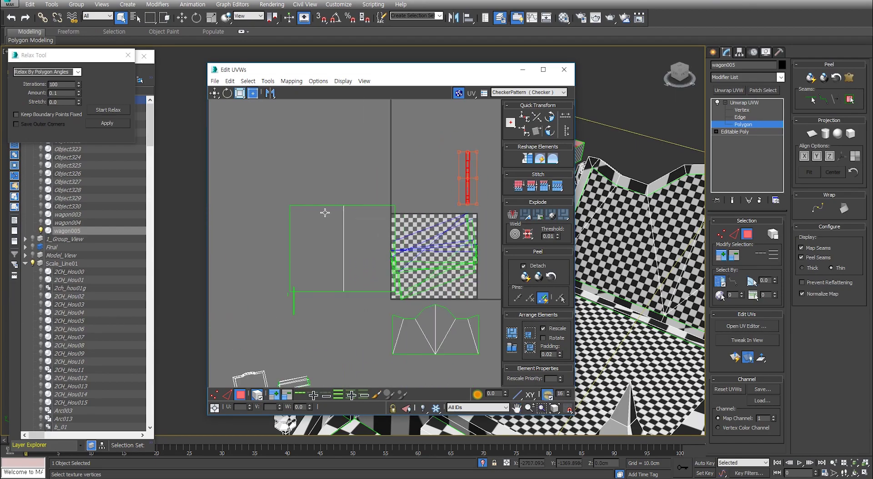
pyautogui.scroll(2, 314, 213)
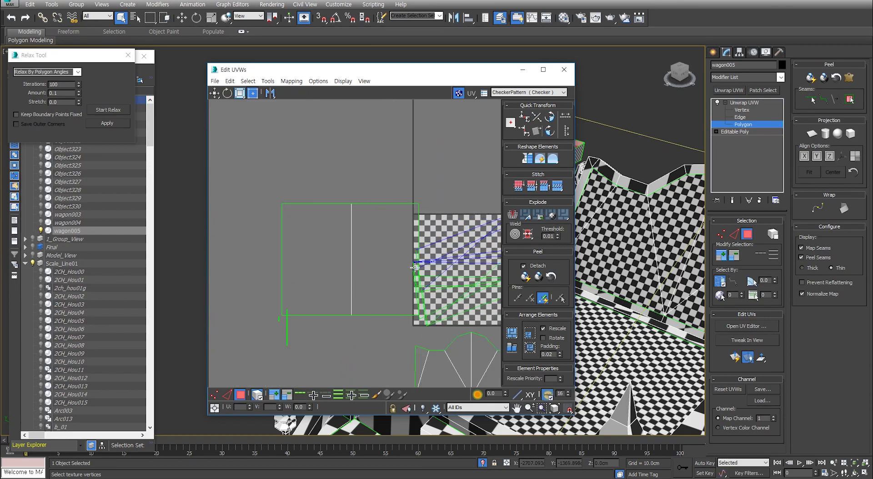
pyautogui.scroll(-2, 414, 263)
pyautogui.moveTo(403, 258); pyautogui.dragTo(377, 224, button='middle')
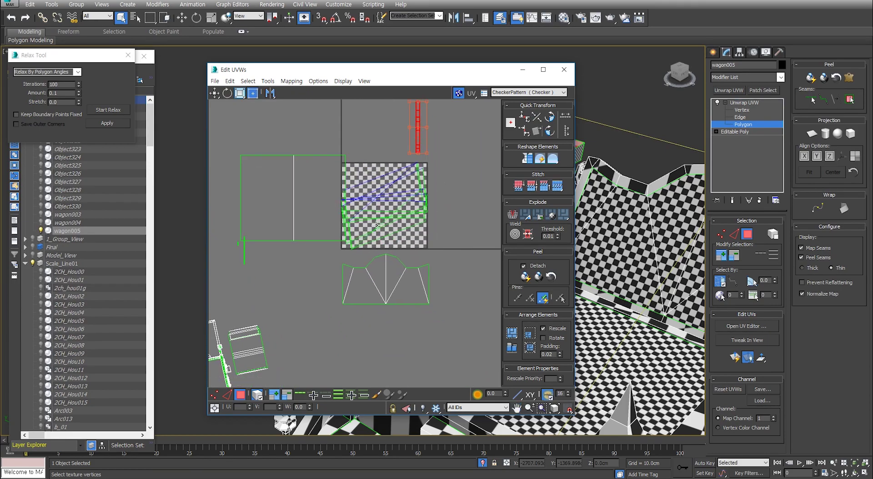
pyautogui.click(351, 331)
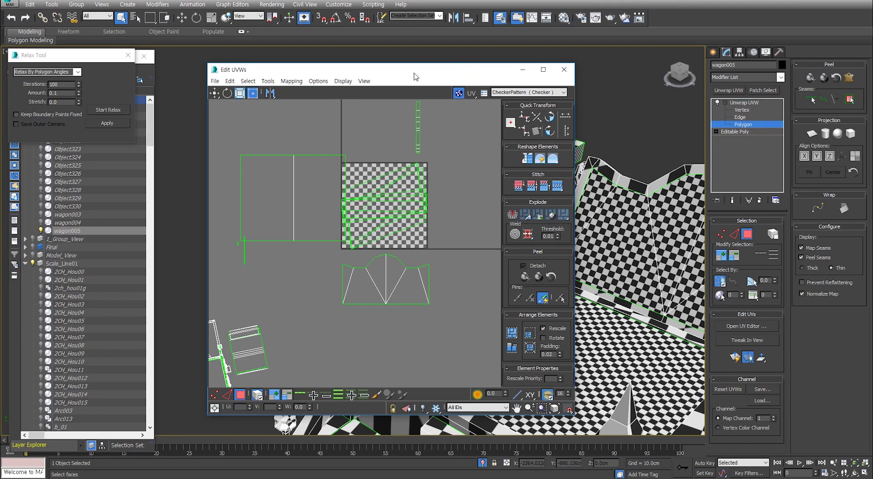
pyautogui.moveTo(491, 72); pyautogui.dragTo(391, 73)
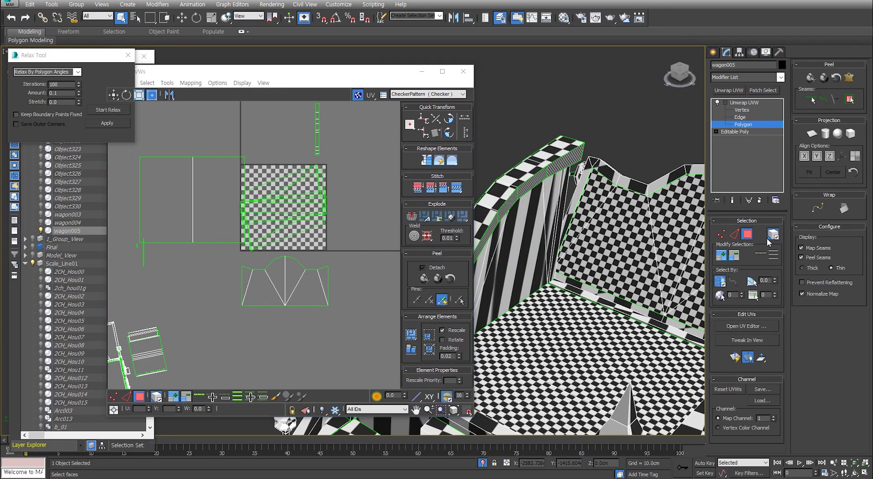
# Select the wagon's whole scalloped panel by element in the viewport, examine its UVs, and clear the selection.
pyautogui.click(648, 236)
pyautogui.keyDown('alt'); pyautogui.moveTo(648, 236); pyautogui.dragTo(602, 298, button='middle'); pyautogui.keyUp('alt')
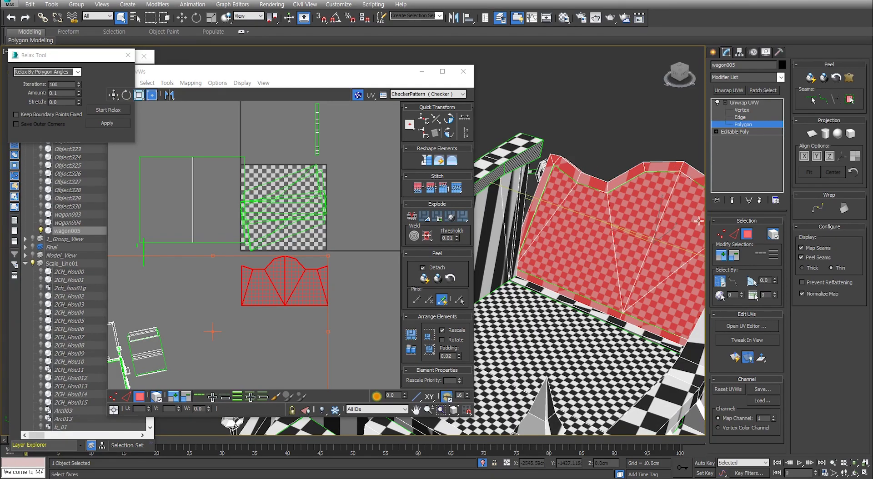
pyautogui.keyDown('alt'); pyautogui.moveTo(592, 253); pyautogui.dragTo(626, 252, button='middle'); pyautogui.keyUp('alt')
pyautogui.moveTo(248, 296); pyautogui.dragTo(299, 254, button='middle')
pyautogui.scroll(-3, 248, 298)
pyautogui.click(252, 354)
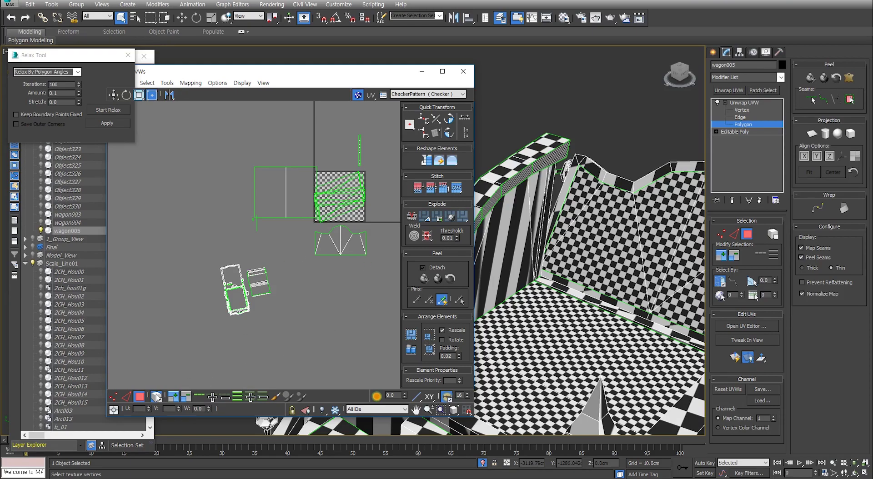
# Select the scalloped panel's whole UV shell by element in the UV editor, then clear the selection.
pyautogui.scroll(2, 331, 231)
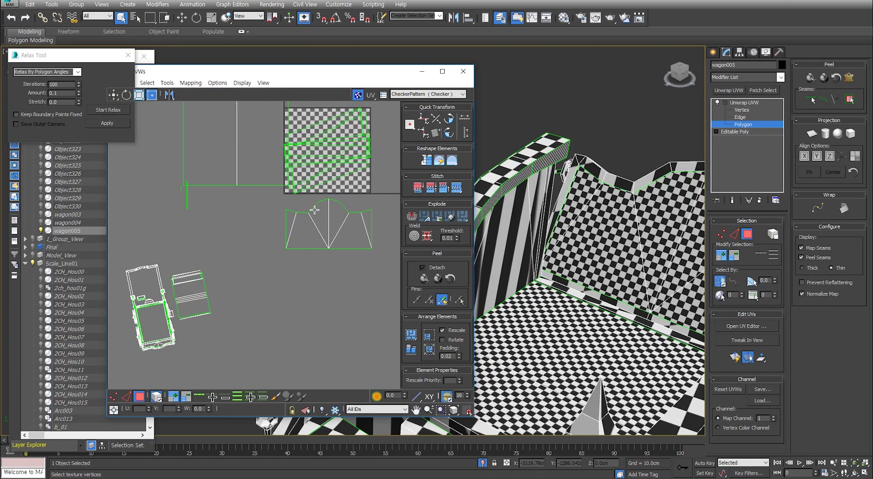
pyautogui.click(345, 234)
pyautogui.moveTo(586, 240); pyautogui.dragTo(556, 243, button='middle')
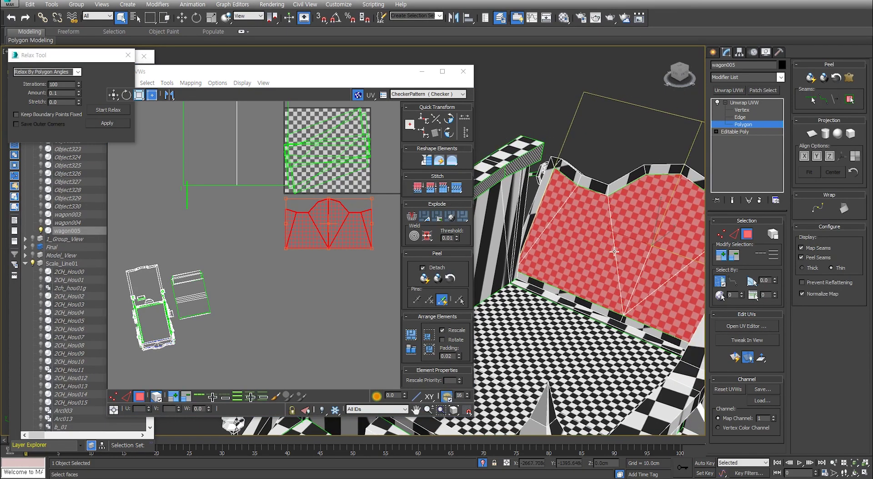
pyautogui.moveTo(306, 264); pyautogui.dragTo(280, 272, button='middle')
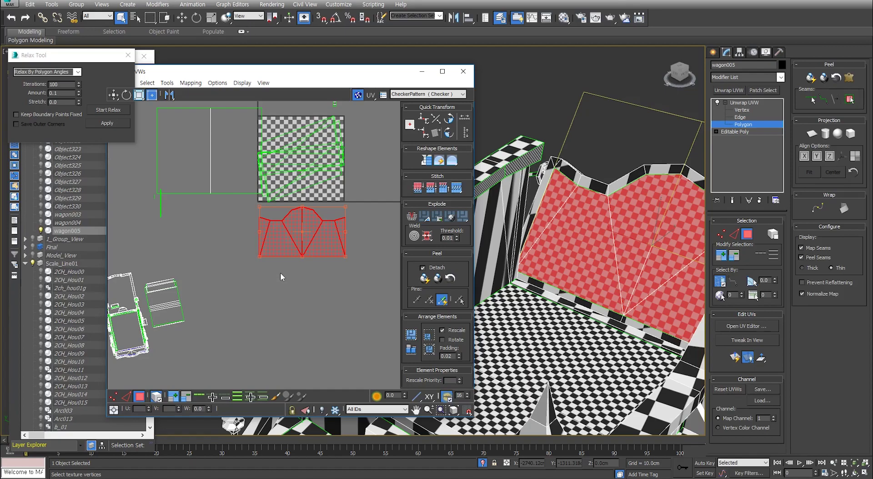
pyautogui.click(264, 345)
# Try selecting a single polygon of the scalloped panel and growing the selection twice in the viewport.
pyautogui.click(308, 235)
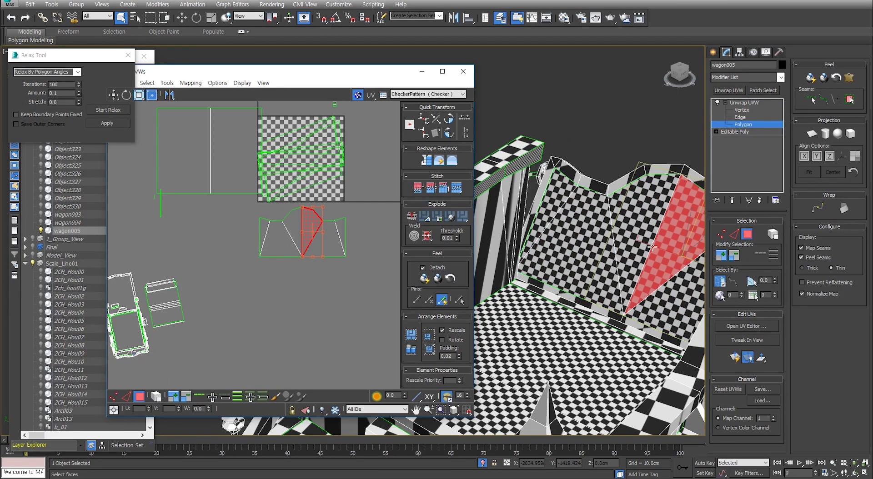
pyautogui.click(642, 238)
pyautogui.click(723, 256)
pyautogui.click(724, 256)
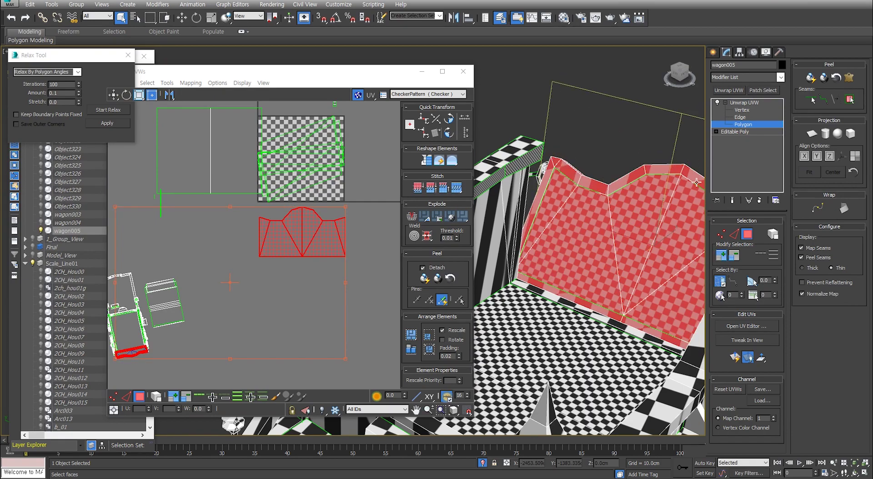
# Select one polygon of the scalloped panel's UV shell, grow it to the whole shell, and move the shell farther below the checker tile.
pyautogui.click(357, 292)
pyautogui.click(308, 236)
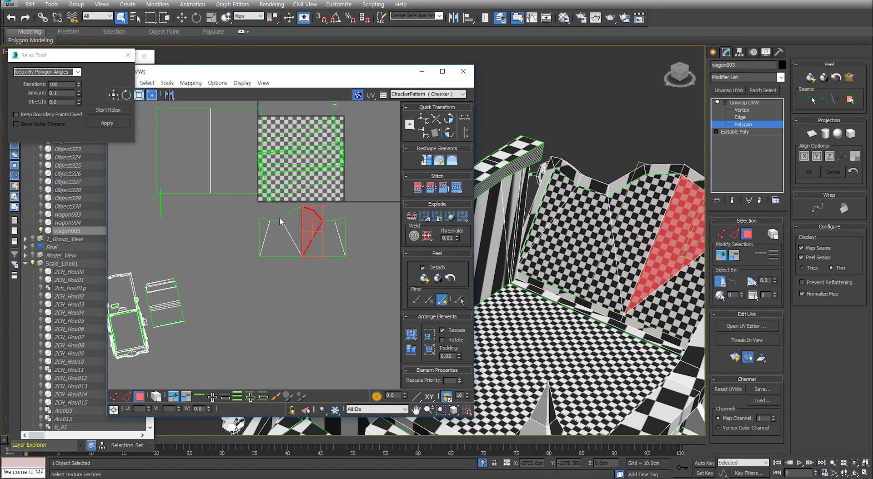
pyautogui.click(185, 396)
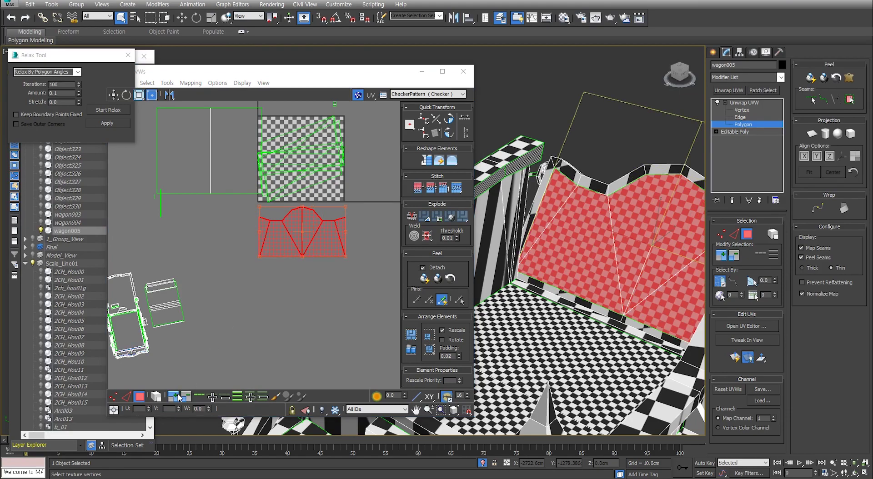
pyautogui.moveTo(314, 244); pyautogui.dragTo(294, 268)
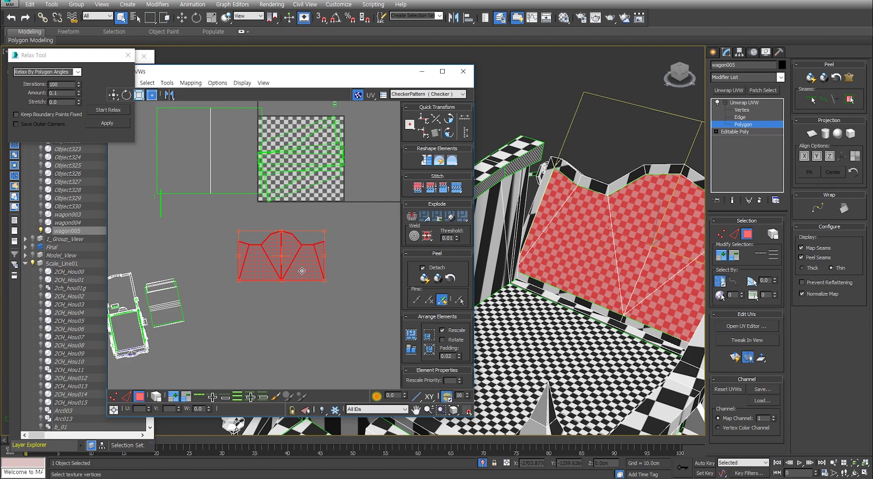
# Examine how the UV shells are arranged around the checker tile.
pyautogui.moveTo(244, 183); pyautogui.dragTo(265, 226, button='middle')
pyautogui.scroll(-1, 245, 255)
pyautogui.moveTo(230, 293); pyautogui.dragTo(234, 229, button='middle')
pyautogui.scroll(2, 223, 182)
pyautogui.moveTo(348, 176); pyautogui.dragTo(283, 223, button='middle')
pyautogui.scroll(-2, 179, 308)
pyautogui.moveTo(178, 308); pyautogui.dragTo(252, 218, button='middle')
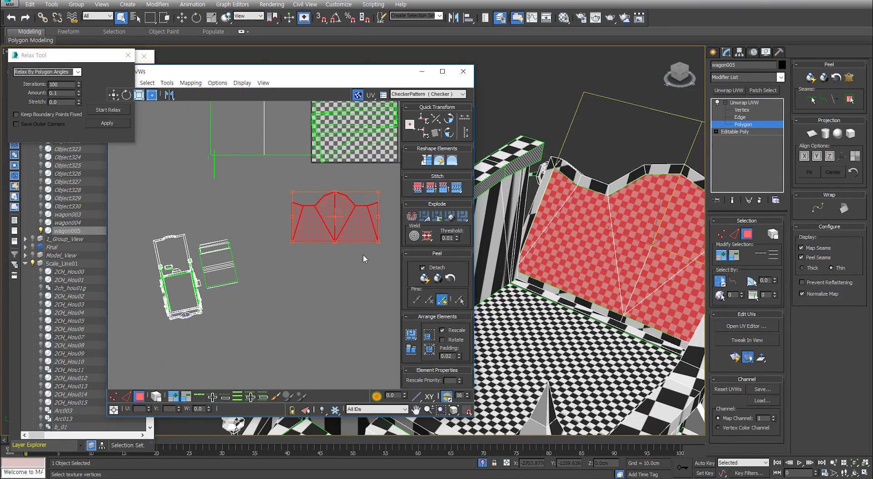
pyautogui.moveTo(322, 243); pyautogui.dragTo(255, 277, button='middle')
pyautogui.scroll(-2, 317, 225)
pyautogui.moveTo(320, 218); pyautogui.dragTo(302, 262, button='middle')
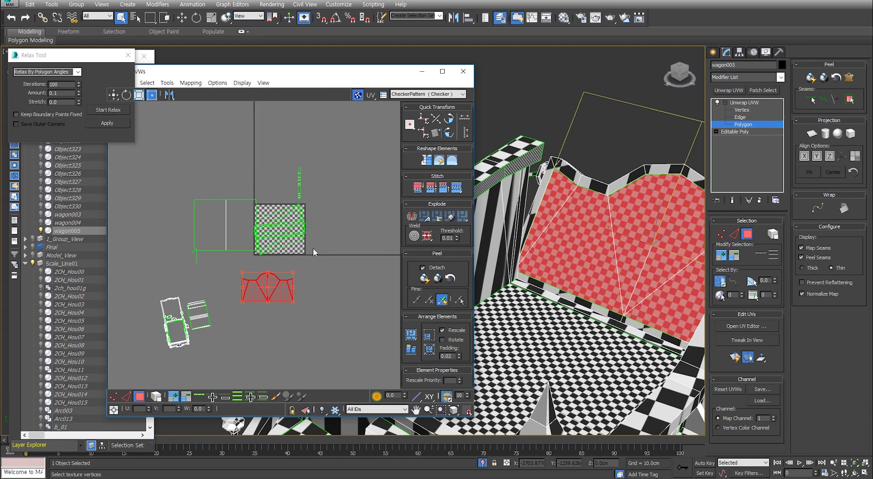
pyautogui.scroll(1, 313, 249)
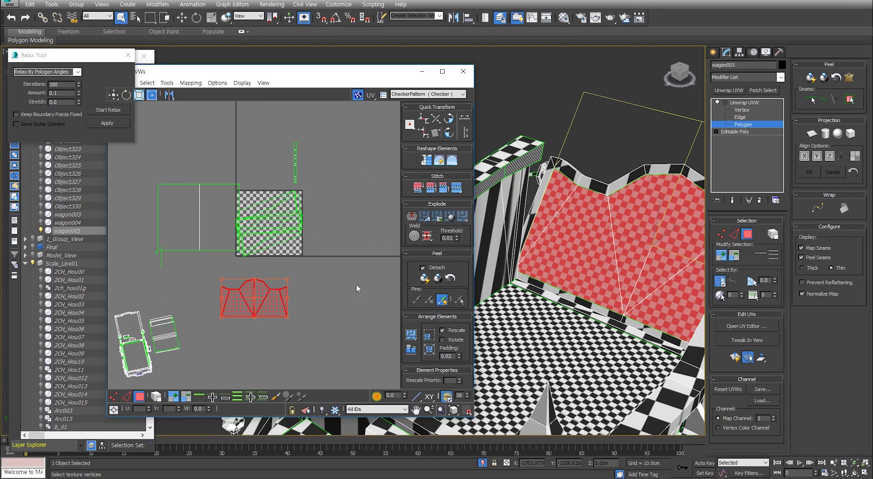
pyautogui.moveTo(332, 293); pyautogui.dragTo(355, 287, button='middle')
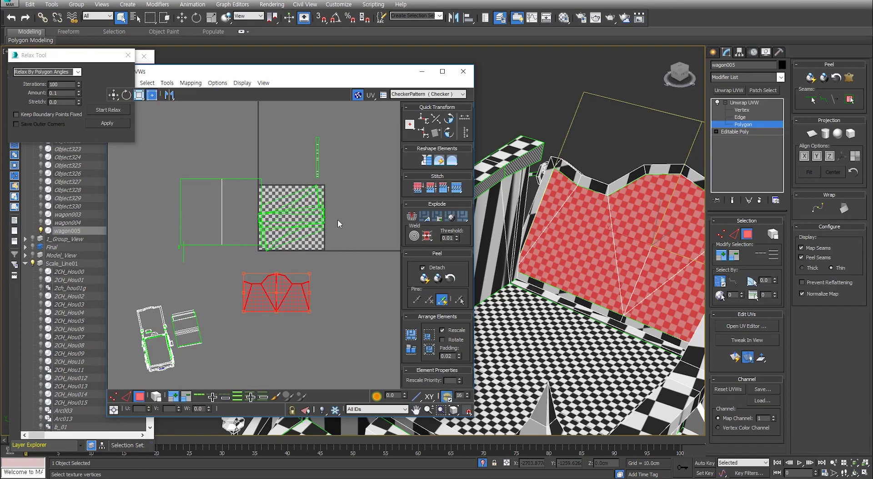
# Select the UV shells on and around the checker tile, except the top strip, and move them below the tile.
pyautogui.hotkey('ctrl', 'a')
pyautogui.moveTo(350, 184); pyautogui.dragTo(291, 250)
pyautogui.hotkey('ctrl', 'a')
pyautogui.moveTo(352, 184); pyautogui.dragTo(305, 232)
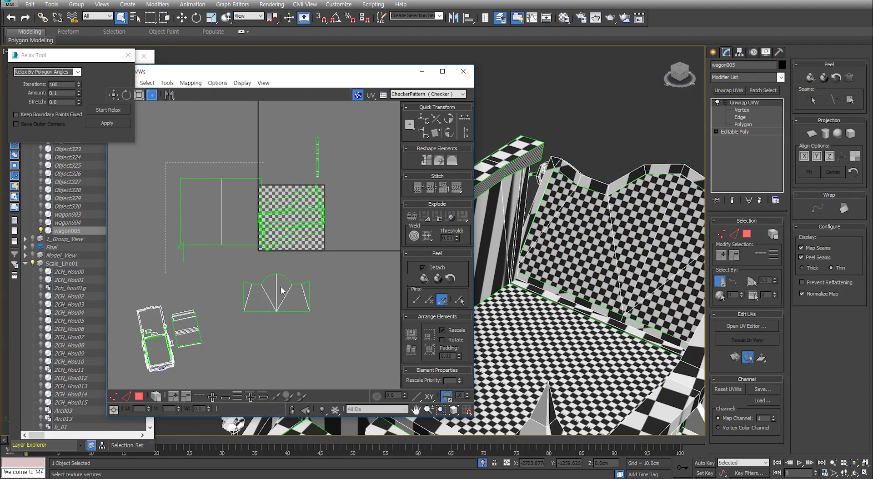
pyautogui.hotkey('ctrl', 'a')
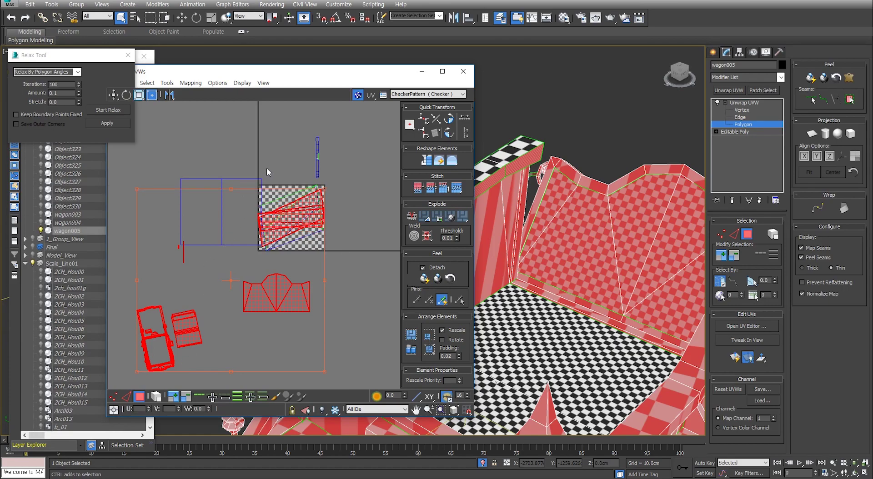
pyautogui.keyDown('ctrl'); pyautogui.moveTo(274, 164); pyautogui.dragTo(146, 294); pyautogui.keyUp('ctrl')
pyautogui.moveTo(278, 191); pyautogui.dragTo(233, 339)
pyautogui.moveTo(340, 186); pyautogui.dragTo(225, 280)
pyautogui.moveTo(291, 218); pyautogui.dragTo(302, 348)
# Select the top strip's UV shell and move it into the checker tile along its left edge.
pyautogui.click(318, 160)
pyautogui.scroll(1, 334, 73)
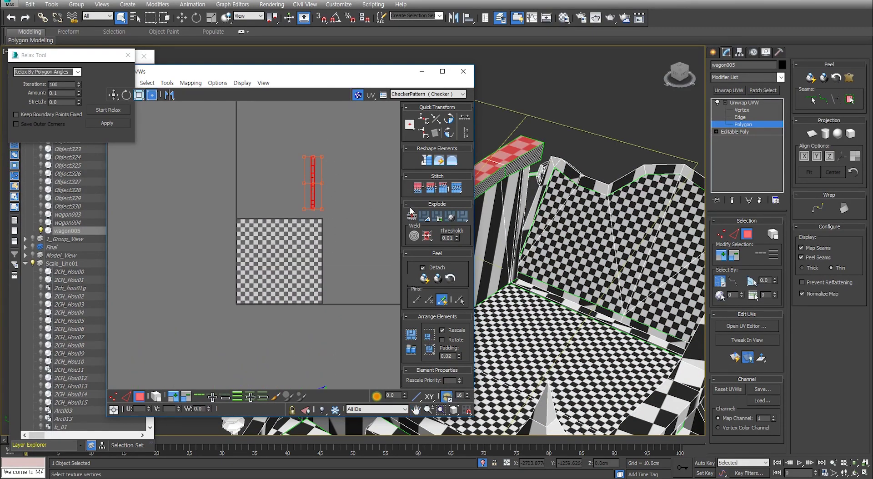
pyautogui.moveTo(320, 200); pyautogui.dragTo(249, 266)
# Select the distorted side strip's UV shell next to the large square shell below the checker tile.
pyautogui.scroll(-2, 264, 296)
pyautogui.click(269, 335)
pyautogui.scroll(2, 263, 282)
pyautogui.click(260, 321)
pyautogui.moveTo(264, 232); pyautogui.dragTo(250, 263, button='middle')
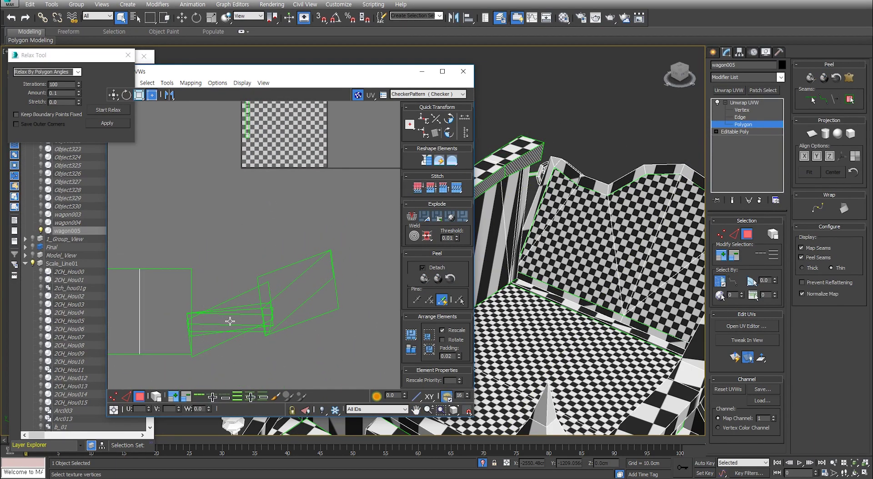
pyautogui.moveTo(256, 298); pyautogui.dragTo(273, 233, button='middle')
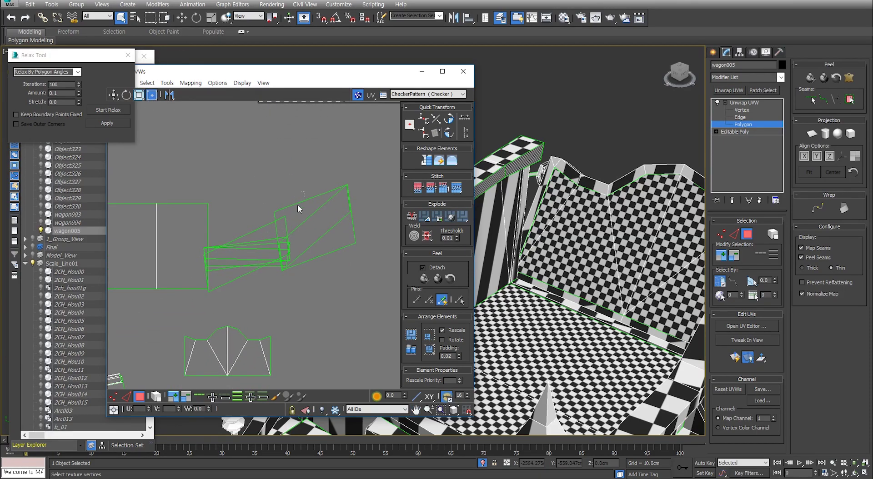
pyautogui.click(262, 266)
pyautogui.scroll(-3, 262, 267)
pyautogui.moveTo(261, 267); pyautogui.dragTo(224, 307, button='middle')
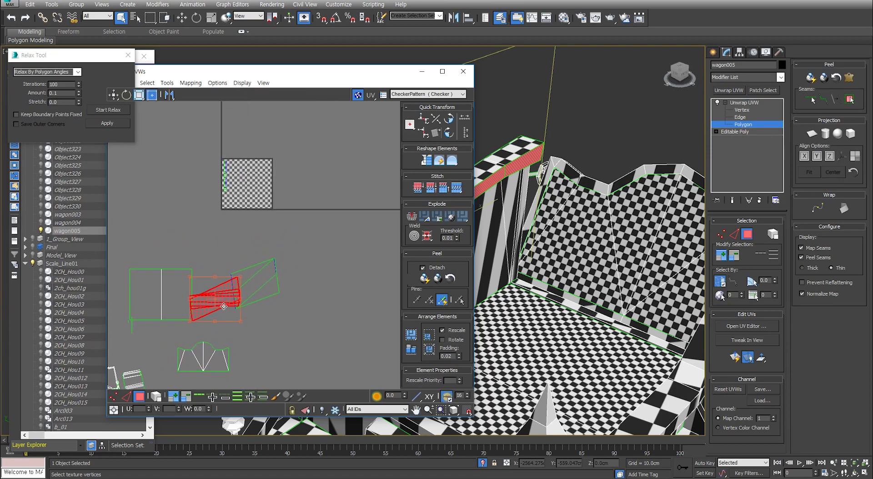
# Move the selected side strip shell up beside the checker tile and turn off the editor's checker background.
pyautogui.moveTo(223, 309); pyautogui.dragTo(335, 203)
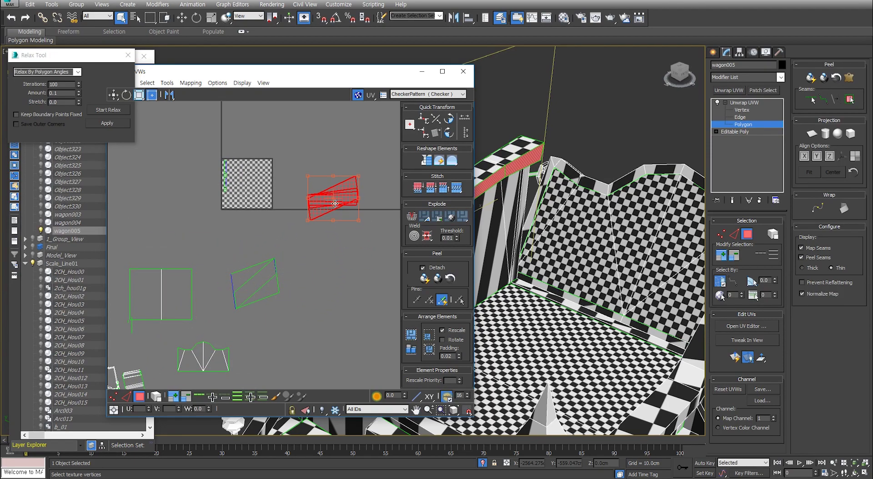
pyautogui.click(336, 275)
pyautogui.scroll(3, 259, 212)
pyautogui.moveTo(279, 158); pyautogui.dragTo(271, 186, button='middle')
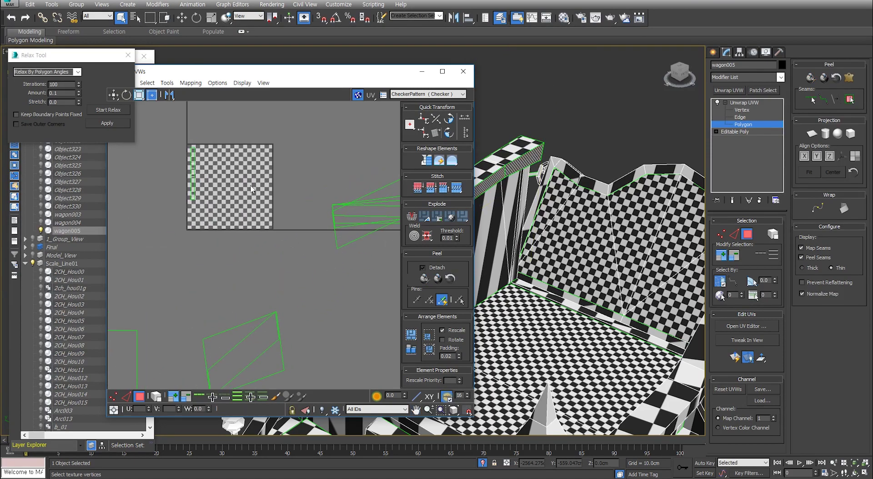
pyautogui.click(359, 95)
# Select the uppermost side edge of the narrow strip in the tile to locate its matching edge in the side strip's shell.
pyautogui.click(193, 185)
pyautogui.scroll(4, 240, 224)
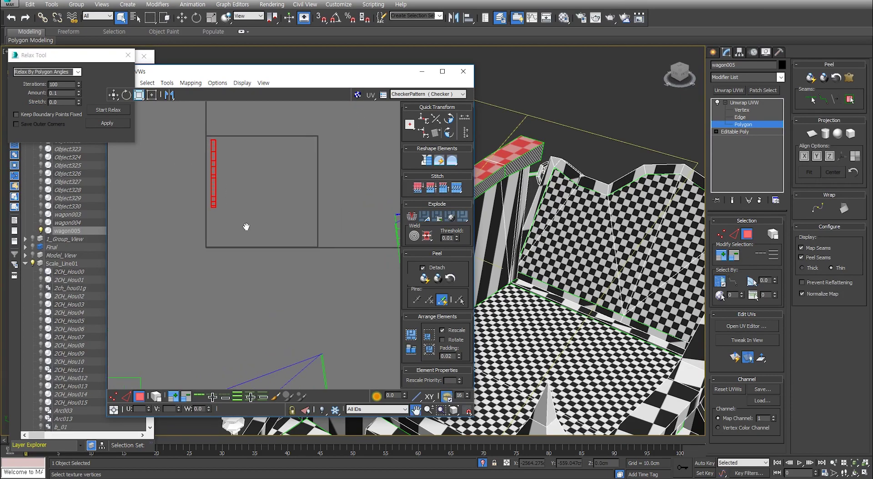
pyautogui.press('2')
pyautogui.scroll(2, 220, 136)
pyautogui.moveTo(220, 136); pyautogui.dragTo(236, 178, button='middle')
pyautogui.click(238, 188)
pyautogui.scroll(-5, 270, 229)
pyautogui.moveTo(271, 228); pyautogui.dragTo(313, 233, button='middle')
pyautogui.scroll(2, 296, 242)
pyautogui.scroll(2, 256, 237)
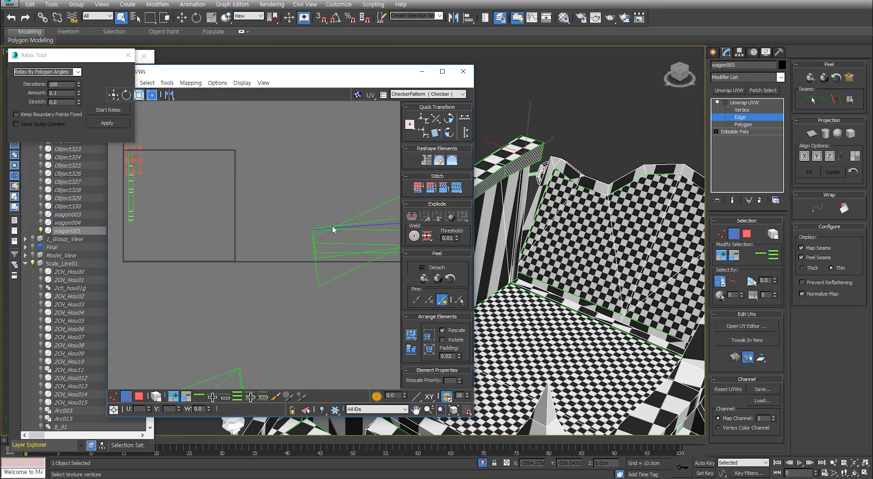
# Move the matching side face out of its shell into the tile and select the narrow strip's uppermost side edge.
pyautogui.press('3')
pyautogui.click(528, 165)
pyautogui.moveTo(336, 250); pyautogui.dragTo(188, 179, button='middle')
pyautogui.press('2')
pyautogui.click(158, 155)
pyautogui.click(157, 155)
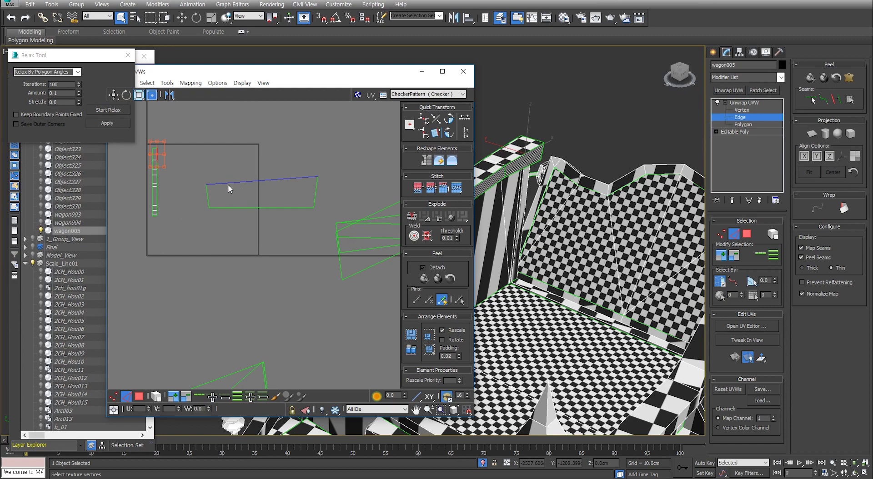
# Try to stitch the side face to the narrow strip's uppermost side edge with the default stitch settings, and undo it.
pyautogui.scroll(1, 236, 216)
pyautogui.scroll(2, 184, 180)
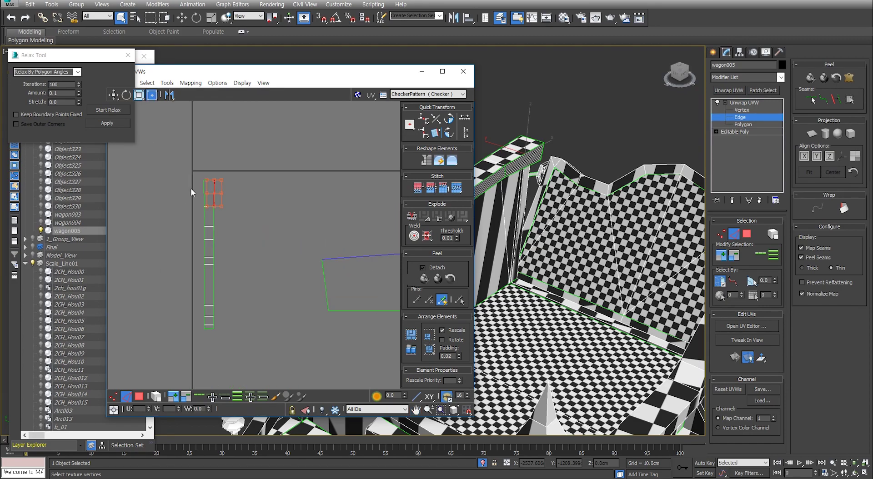
pyautogui.rightClick(205, 184)
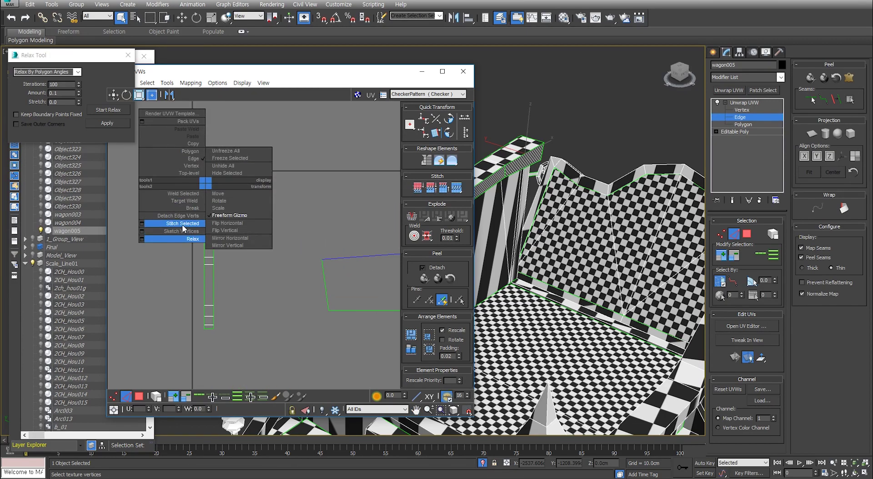
pyautogui.click(181, 224)
pyautogui.rightClick(212, 192)
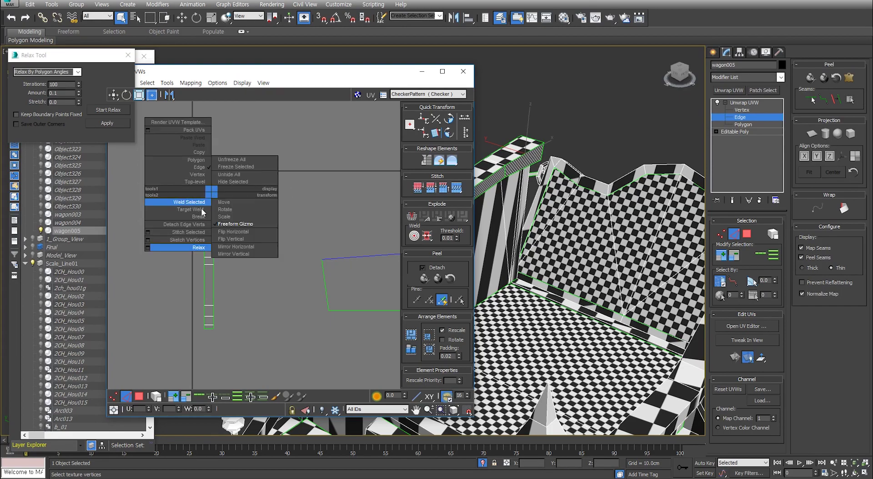
pyautogui.click(192, 233)
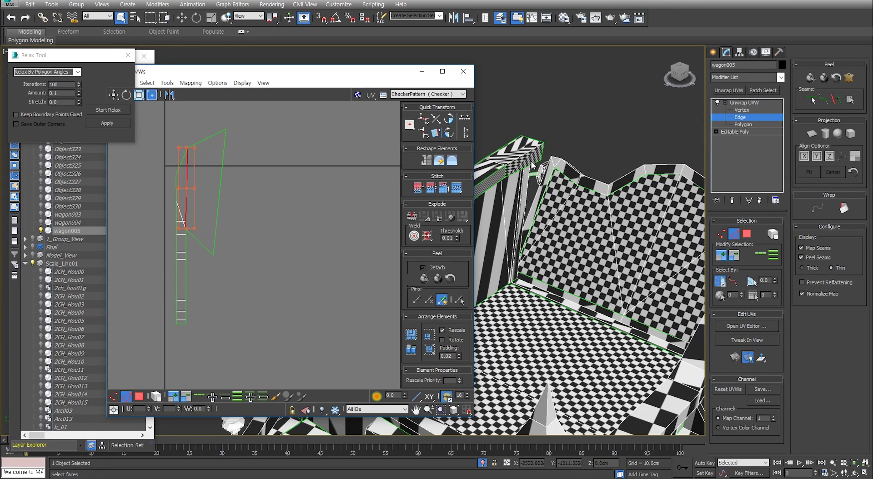
pyautogui.click(273, 184)
pyautogui.hotkey('ctrl', 'z')
pyautogui.hotkey('ctrl', 'z')
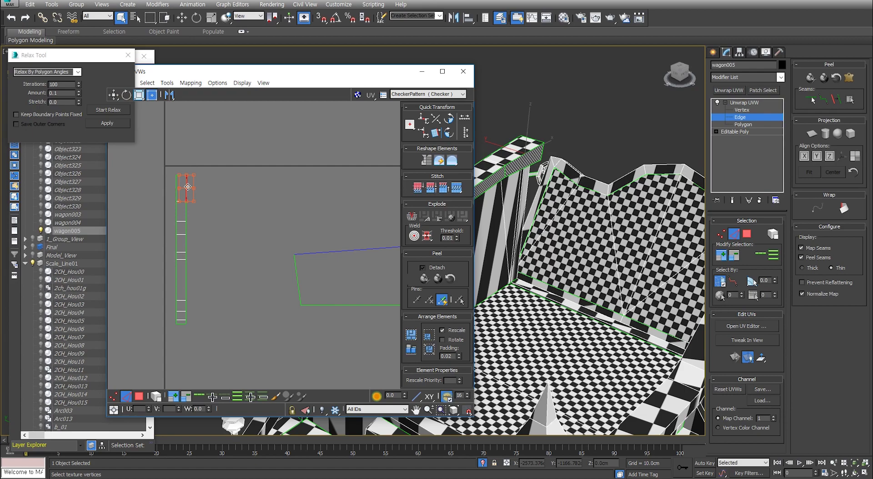
# Stitch the side face to the narrow strip's uppermost side edge with the stitch bias set to 0.
pyautogui.rightClick(187, 187)
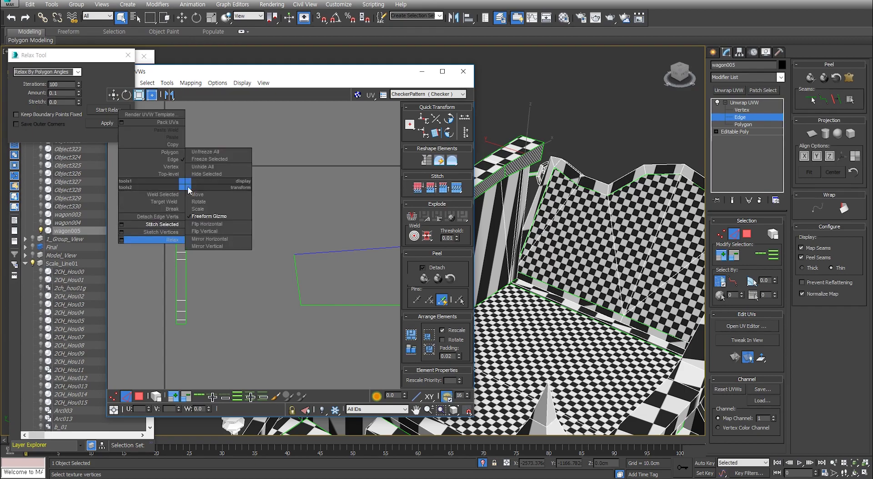
pyautogui.click(122, 224)
pyautogui.moveTo(59, 7); pyautogui.dragTo(279, 68)
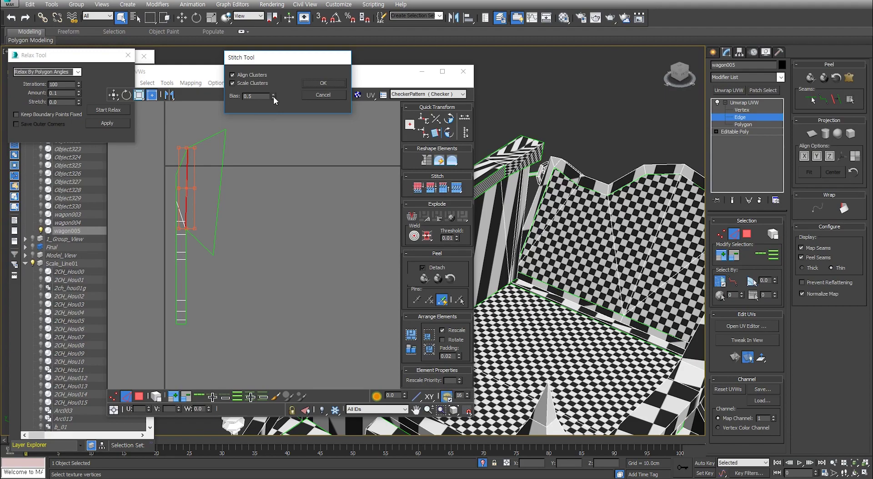
pyautogui.doubleClick(261, 98)
pyautogui.write('1')
pyautogui.press('Return')
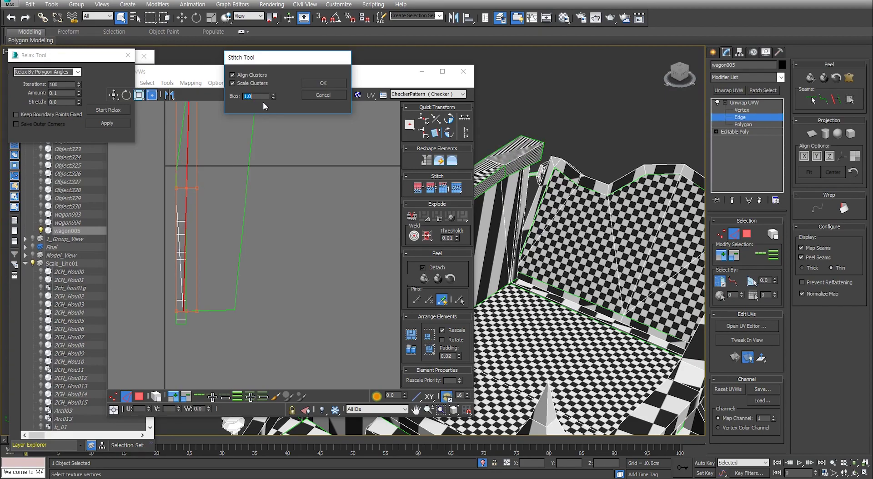
pyautogui.write('0')
pyautogui.press('Return')
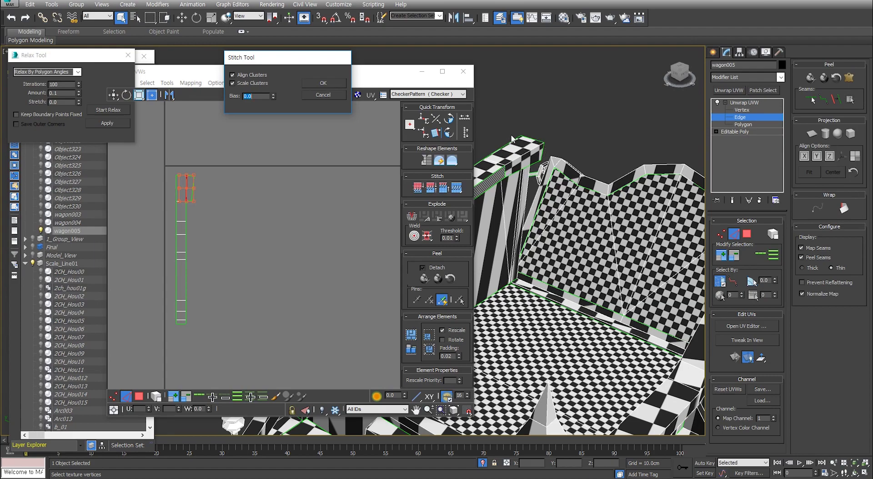
pyautogui.click(323, 83)
# Stitch the matching side faces to the narrow strip's next two side edges down, using a bias of 0.
pyautogui.click(201, 202)
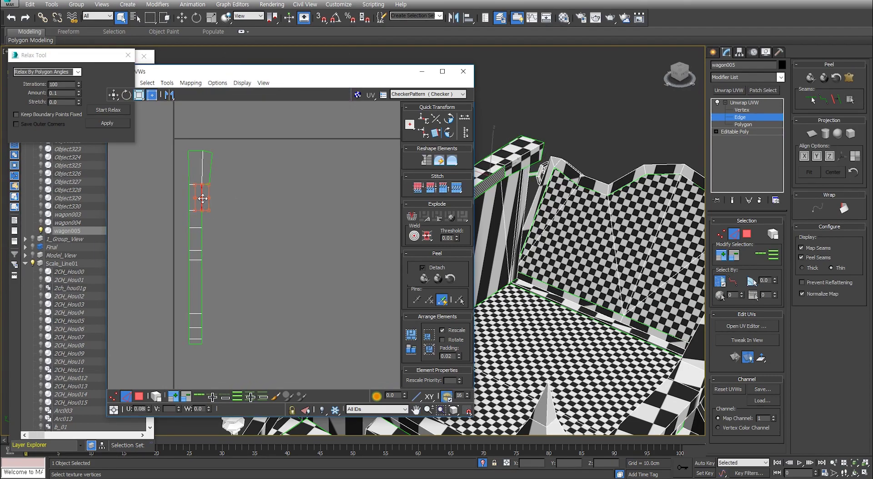
pyautogui.rightClick(201, 202)
pyautogui.click(139, 235)
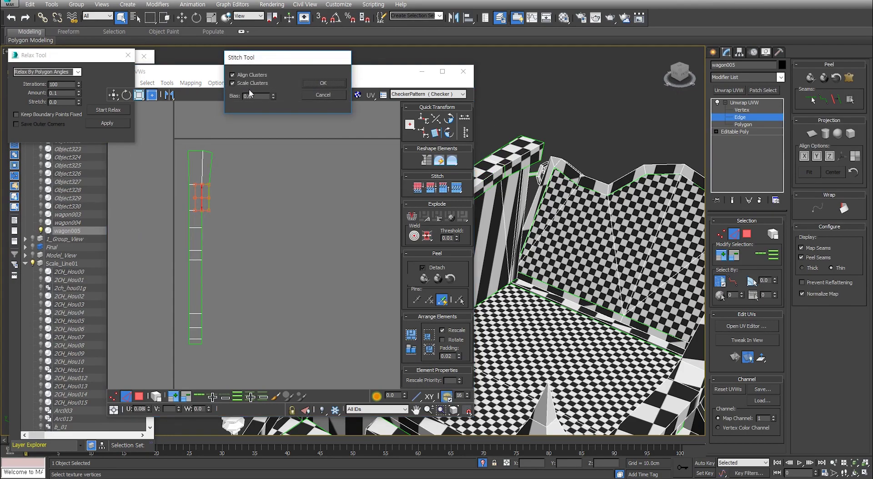
pyautogui.click(323, 84)
pyautogui.click(202, 219)
pyautogui.rightClick(200, 220)
pyautogui.click(138, 261)
pyautogui.click(319, 95)
# Move the outer edge of the third stitched side face up so its corner meets the face above.
pyautogui.scroll(3, 205, 218)
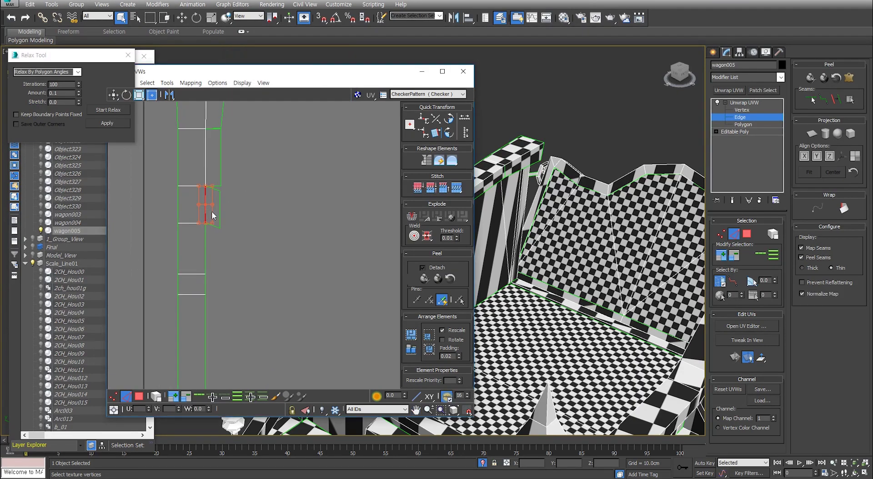
pyautogui.scroll(5, 544, 202)
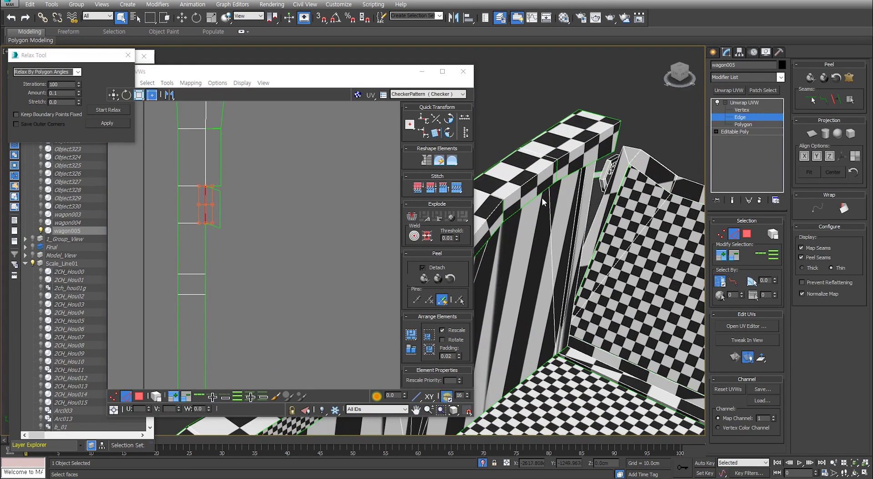
pyautogui.scroll(5, 244, 216)
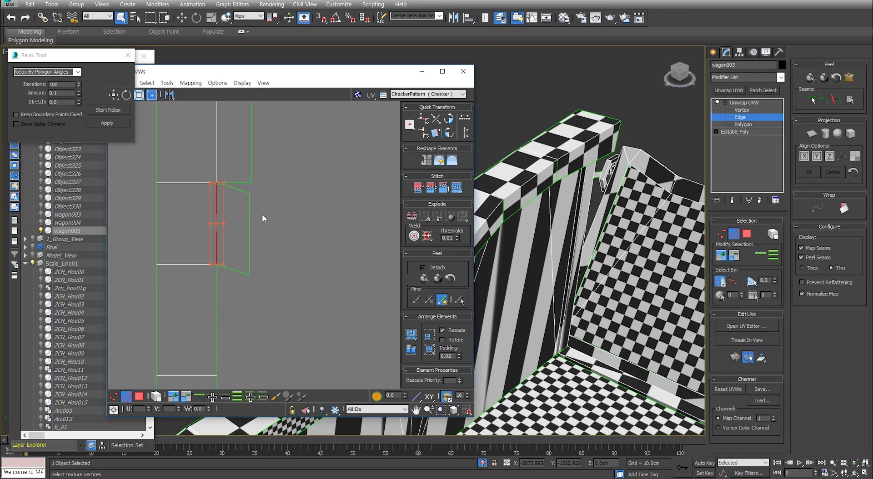
pyautogui.click(250, 227)
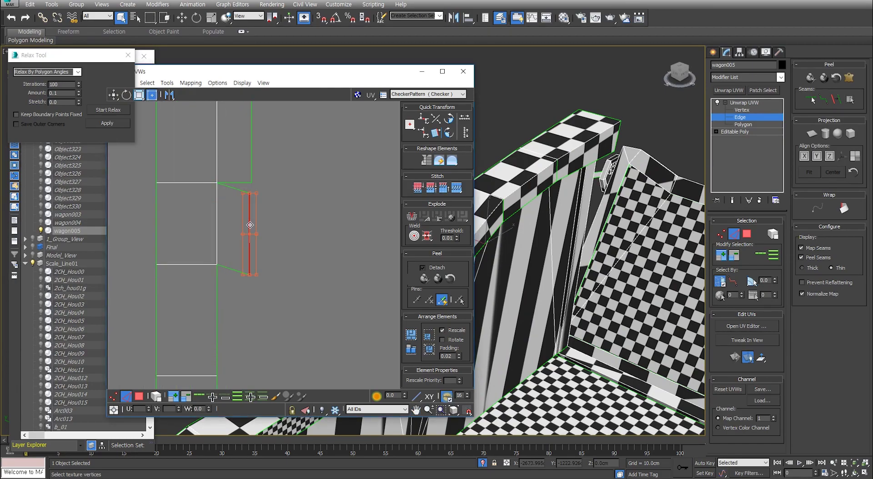
pyautogui.moveTo(250, 219); pyautogui.dragTo(251, 211)
pyautogui.click(297, 223)
pyautogui.moveTo(517, 203); pyautogui.dragTo(529, 196, button='middle')
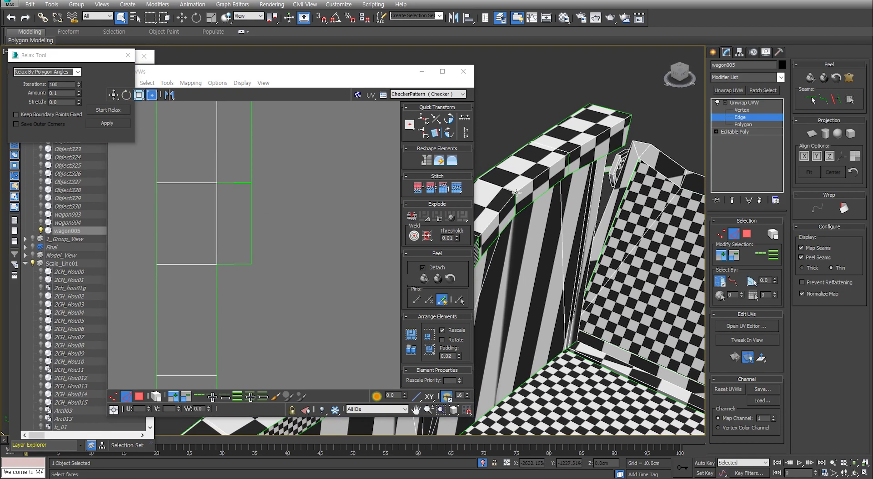
# Weld the outer corner vertices at the two joints between the three stitched side faces.
pyautogui.press('1')
pyautogui.click(252, 182)
pyautogui.rightClick(254, 188)
pyautogui.click(233, 202)
pyautogui.scroll(-3, 262, 150)
pyautogui.moveTo(262, 151); pyautogui.dragTo(249, 289, button='middle')
pyautogui.click(242, 236)
pyautogui.rightClick(242, 235)
pyautogui.click(223, 241)
# Examine the stitched strip's faces on the wagon's rim by selecting the whole strip shell.
pyautogui.keyDown('alt'); pyautogui.moveTo(506, 182); pyautogui.dragTo(643, 142, button='middle'); pyautogui.keyUp('alt')
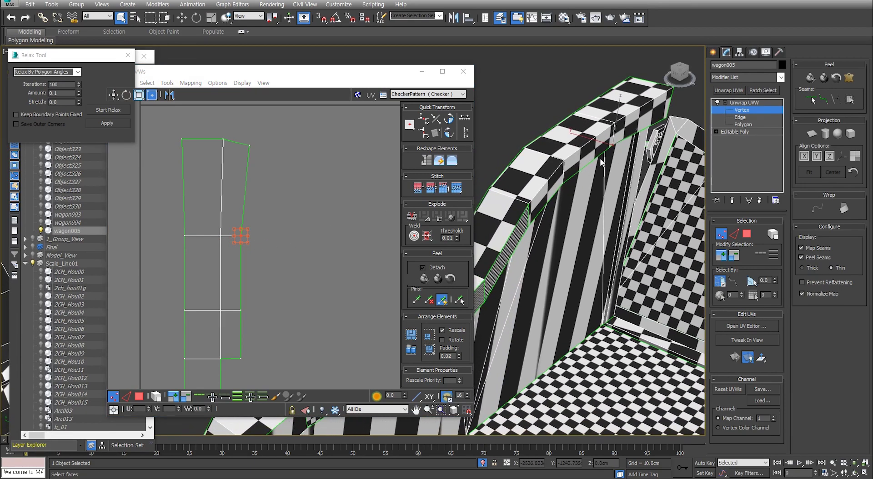
pyautogui.scroll(-5, 292, 224)
pyautogui.moveTo(291, 225); pyautogui.dragTo(285, 177, button='middle')
pyautogui.press('3')
pyautogui.moveTo(297, 146); pyautogui.dragTo(231, 326)
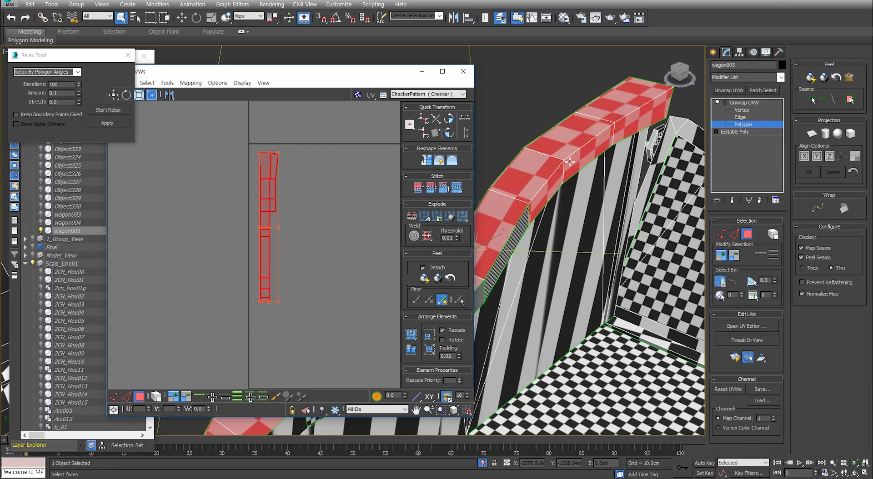
pyautogui.moveTo(601, 152); pyautogui.dragTo(590, 173, button='middle')
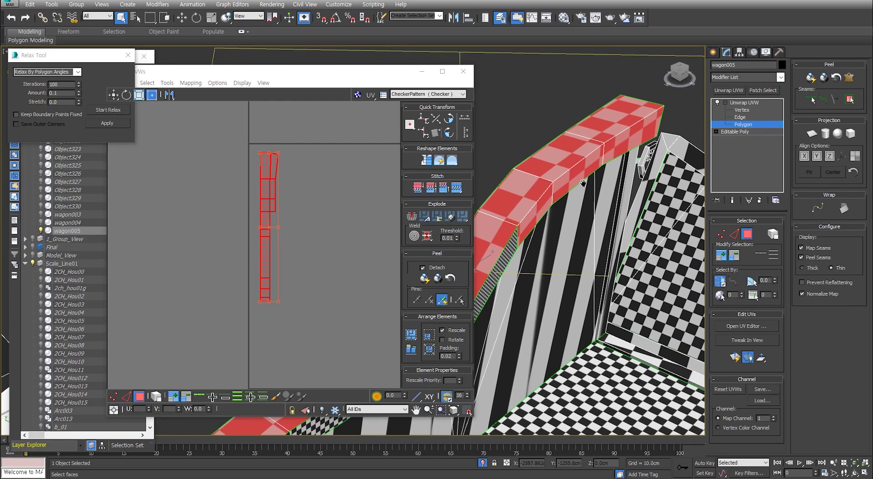
pyautogui.click(329, 200)
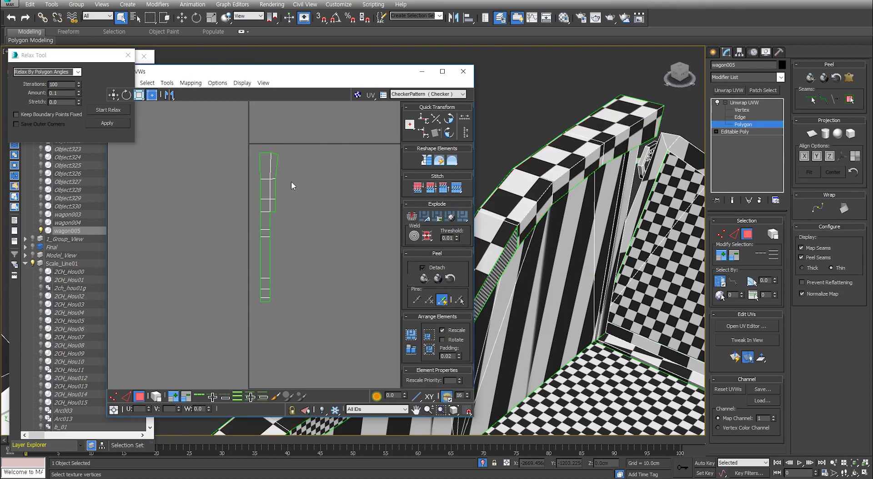
pyautogui.moveTo(230, 343); pyautogui.dragTo(229, 344)
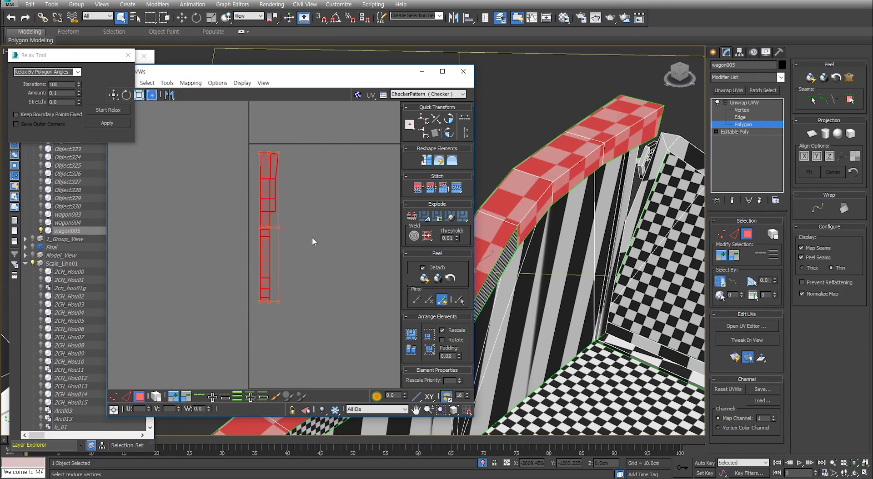
pyautogui.click(301, 215)
pyautogui.moveTo(317, 214); pyautogui.dragTo(267, 205, button='middle')
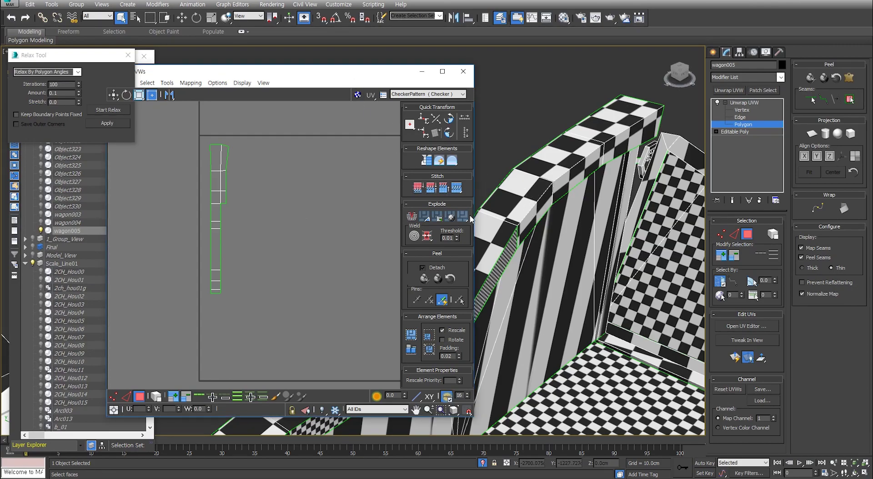
# Select the remaining inner side faces along the wagon's rim in the viewport, down to its lower end.
pyautogui.scroll(-1, 257, 234)
pyautogui.moveTo(257, 234); pyautogui.dragTo(280, 217, button='middle')
pyautogui.moveTo(550, 211); pyautogui.dragTo(593, 268, button='middle')
pyautogui.click(577, 217)
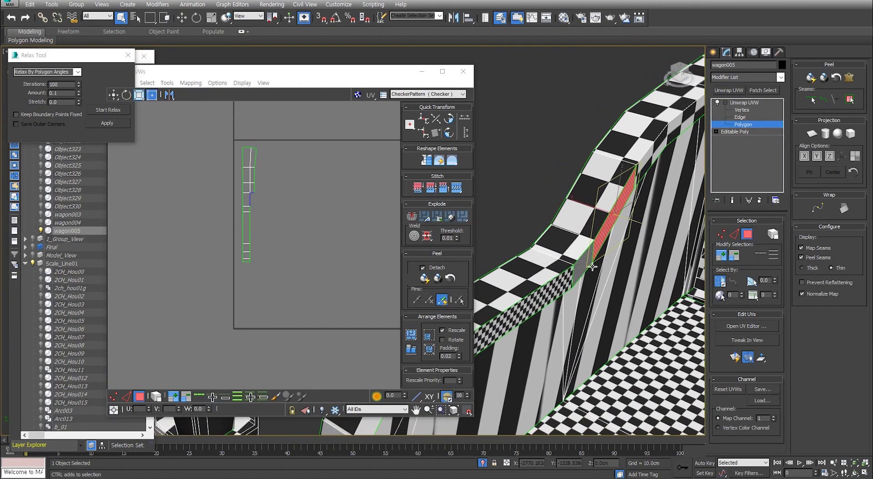
pyautogui.keyDown('ctrl'); pyautogui.click(585, 264); pyautogui.keyUp('ctrl')
pyautogui.keyDown('ctrl'); pyautogui.click(508, 320); pyautogui.keyUp('ctrl')
pyautogui.moveTo(499, 315); pyautogui.dragTo(585, 264, button='middle')
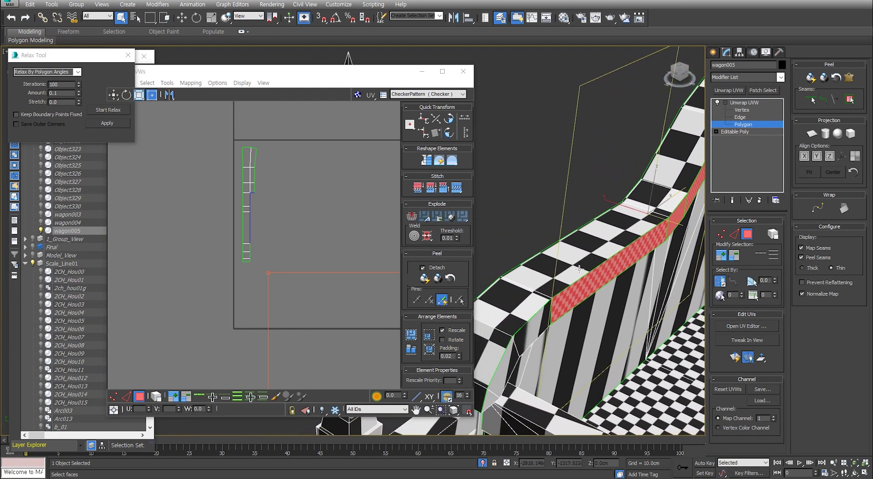
pyautogui.keyDown('ctrl'); pyautogui.click(529, 327); pyautogui.keyUp('ctrl')
pyautogui.keyDown('ctrl'); pyautogui.click(505, 360); pyautogui.keyUp('ctrl')
pyautogui.moveTo(504, 357); pyautogui.dragTo(544, 269, button='middle')
pyautogui.keyDown('ctrl'); pyautogui.click(535, 312); pyautogui.keyUp('ctrl')
# Detach the edge vertices of the selected side faces and move the faces up and right, away from their original shells.
pyautogui.scroll(-10, 310, 238)
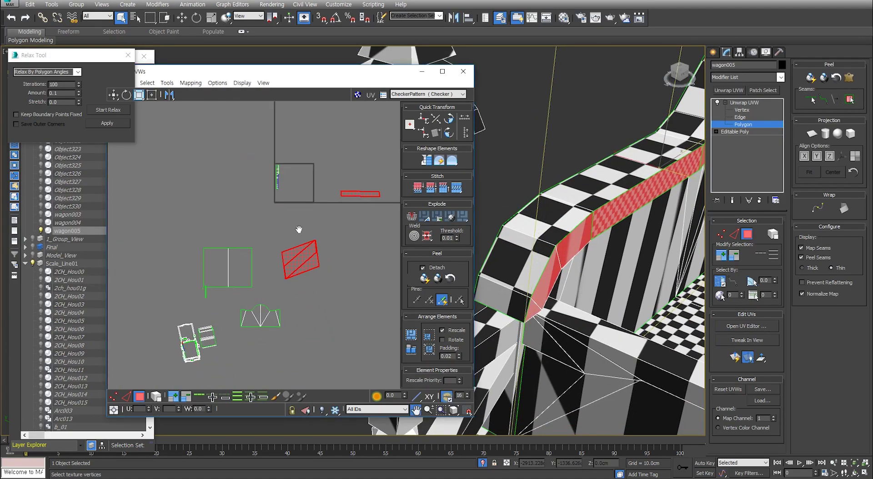
pyautogui.moveTo(310, 249); pyautogui.dragTo(324, 209)
pyautogui.hotkey('ctrl', 'z')
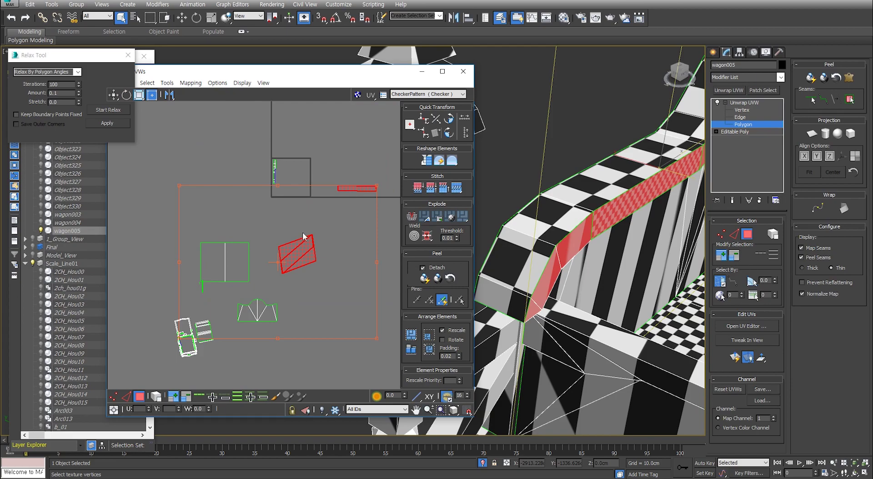
pyautogui.rightClick(300, 230)
pyautogui.click(279, 263)
pyautogui.moveTo(293, 256); pyautogui.dragTo(331, 219)
pyautogui.click(304, 148)
# Stitch the fourth side face to the narrow strip's side edge below the welded faces, using a bias of 0.
pyautogui.scroll(5, 273, 168)
pyautogui.scroll(4, 272, 173)
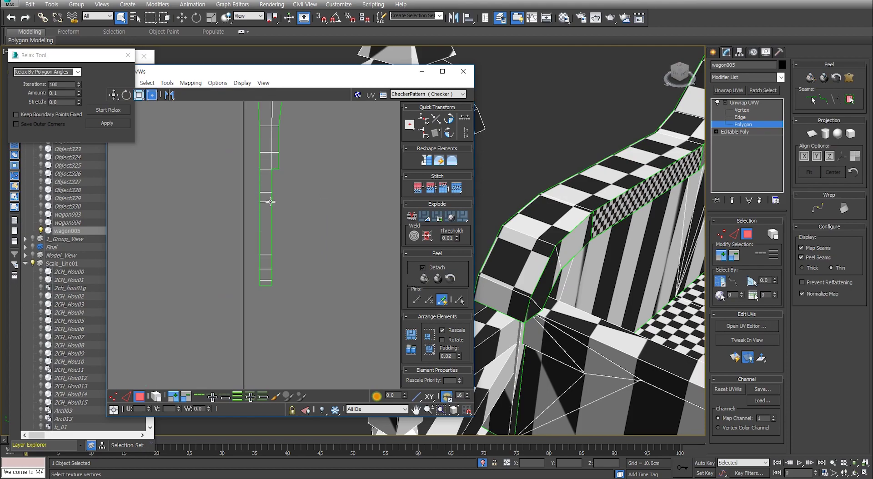
pyautogui.press('2')
pyautogui.click(272, 175)
pyautogui.rightClick(272, 175)
pyautogui.click(207, 206)
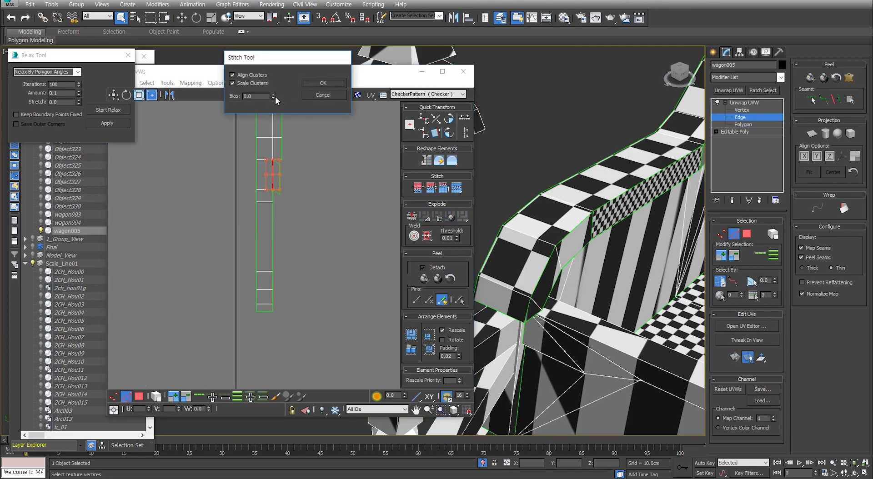
pyautogui.click(323, 82)
# Stitch the fifth side face to the strip's side edge directly below the fourth face, using a bias of 0.
pyautogui.scroll(3, 280, 173)
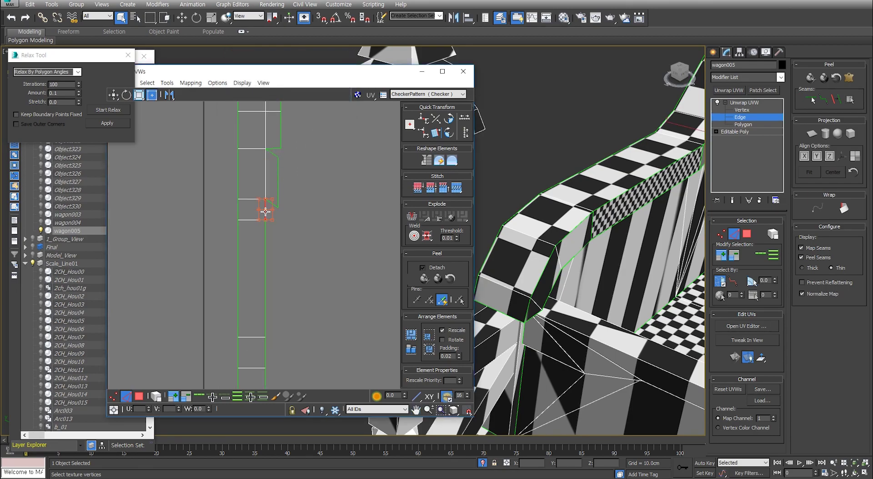
pyautogui.rightClick(266, 212)
pyautogui.moveTo(636, 209); pyautogui.dragTo(657, 168, button='middle')
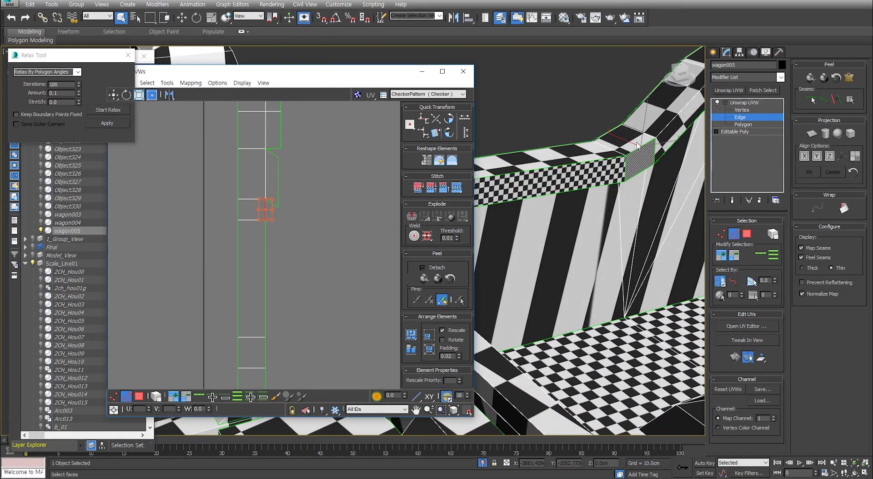
pyautogui.scroll(3, 277, 221)
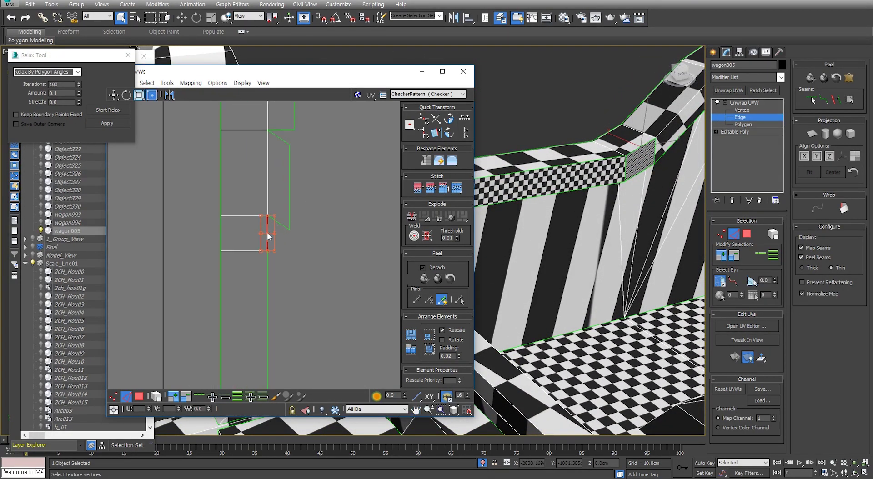
pyautogui.rightClick(268, 236)
pyautogui.click(202, 276)
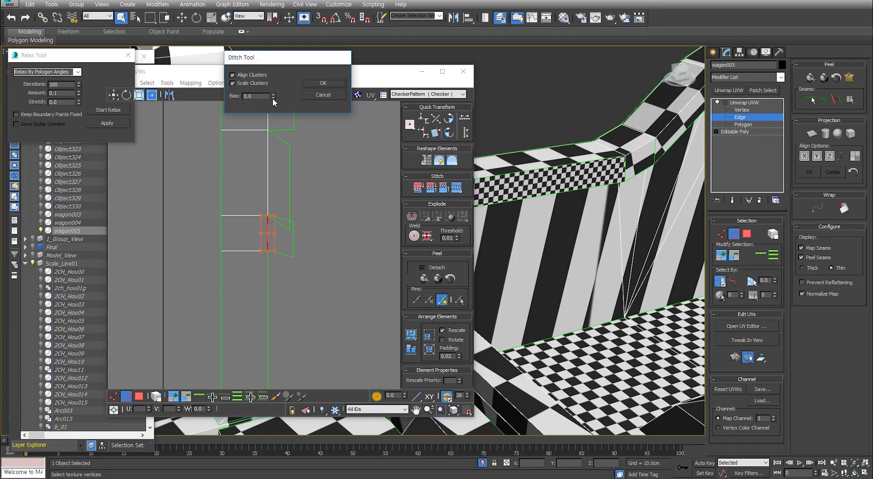
pyautogui.click(322, 85)
# Stitch the long sixth side face to the strip's side edge below the fifth face, keeping it aligned with the strip.
pyautogui.moveTo(292, 243); pyautogui.dragTo(316, 193, button='middle')
pyautogui.click(296, 249)
pyautogui.rightClick(287, 246)
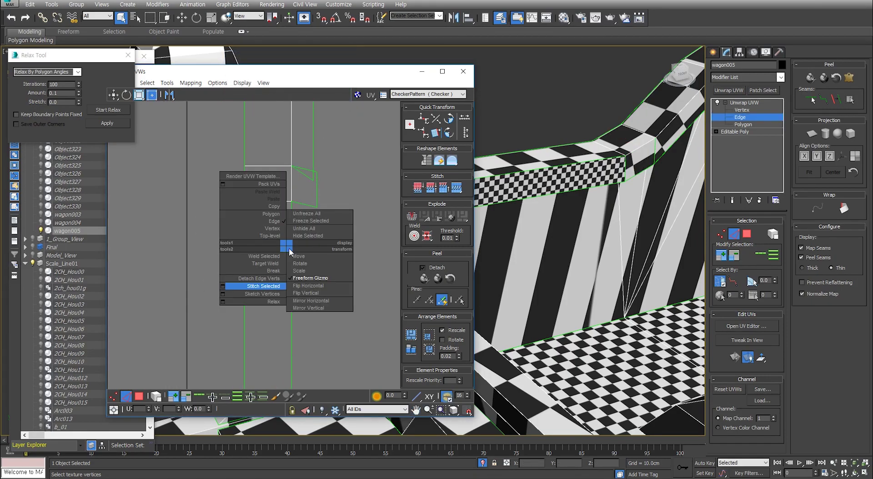
pyautogui.click(352, 221)
pyautogui.click(291, 249)
pyautogui.rightClick(292, 248)
pyautogui.click(227, 290)
pyautogui.click(322, 84)
pyautogui.scroll(-2, 326, 204)
# Try to stitch the seventh side face to the strip's side edge below the long face, using a bias of 0.
pyautogui.click(321, 249)
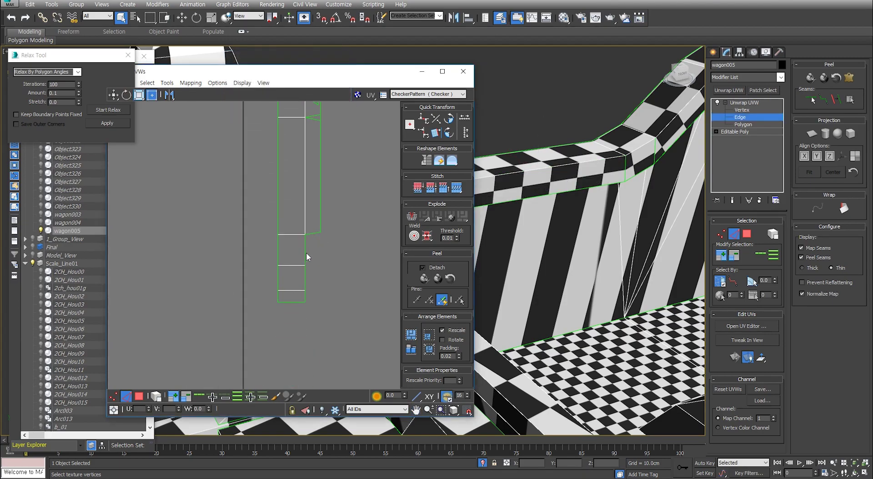
pyautogui.click(305, 252)
pyautogui.rightClick(305, 251)
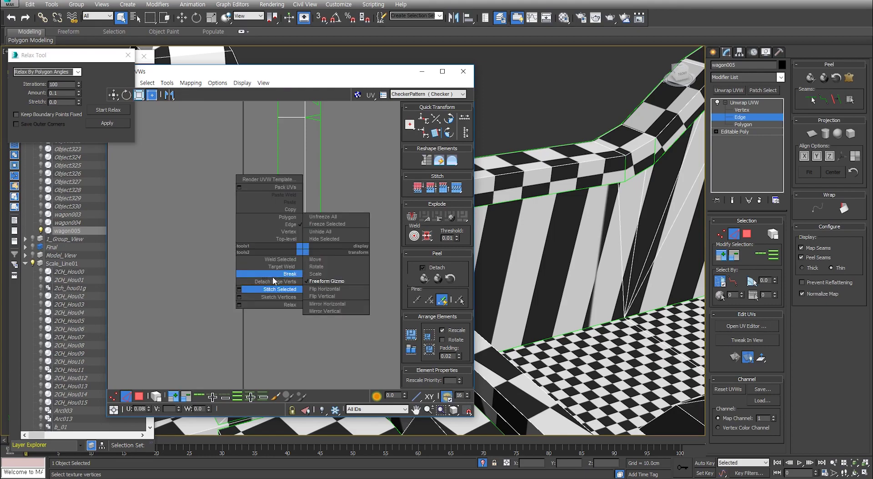
pyautogui.click(238, 289)
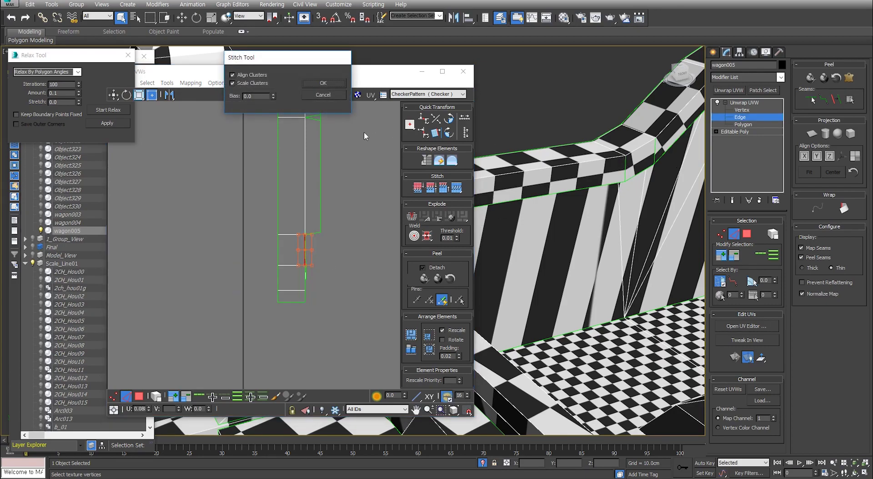
pyautogui.click(323, 84)
pyautogui.scroll(1, 316, 266)
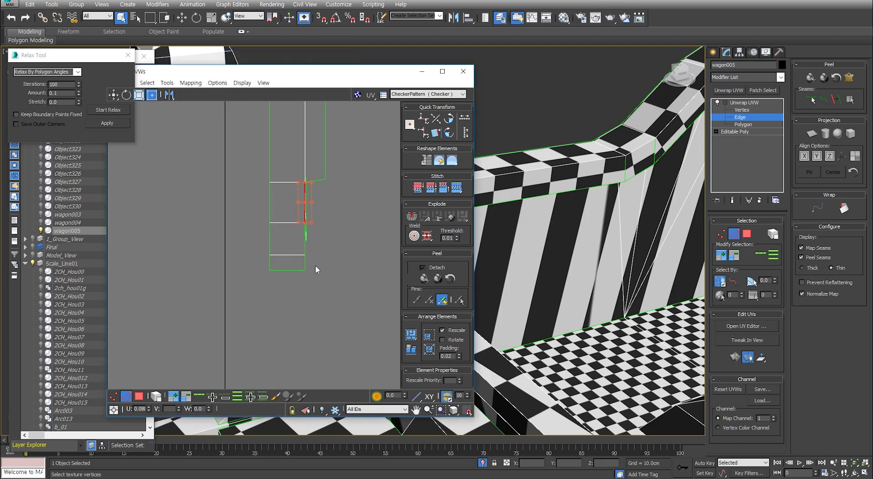
pyautogui.scroll(2, 310, 223)
pyautogui.scroll(1, 311, 211)
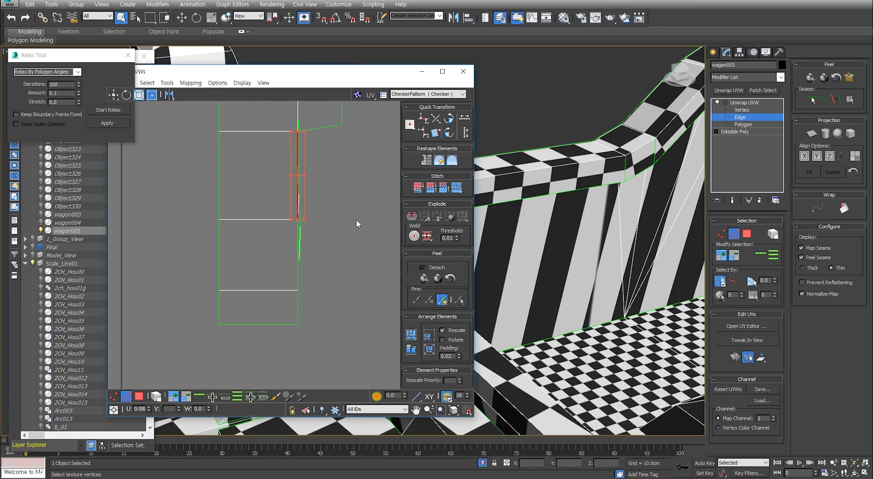
pyautogui.scroll(-4, 585, 228)
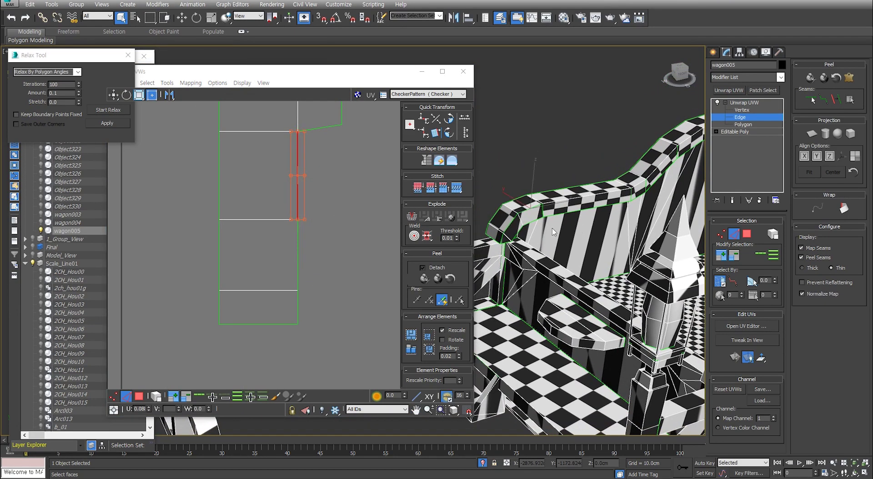
# Select the seventh inner side face near the rim's curved end on the model and flatten its UVs with a quick planar map.
pyautogui.press('3')
pyautogui.click(532, 215)
pyautogui.scroll(-2, 302, 232)
pyautogui.scroll(-3, 314, 250)
pyautogui.scroll(-2, 322, 284)
pyautogui.moveTo(342, 280); pyautogui.dragTo(281, 243, button='middle')
pyautogui.scroll(-2, 294, 259)
pyautogui.scroll(-2, 299, 260)
pyautogui.scroll(3, 275, 271)
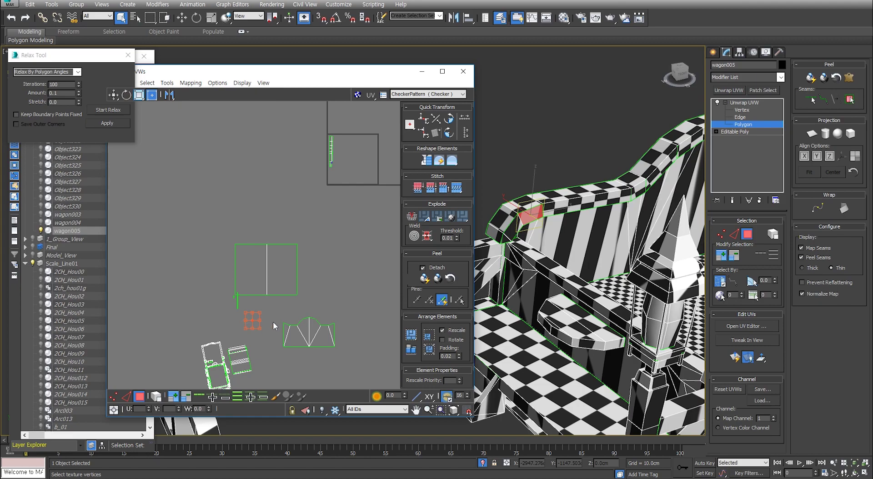
pyautogui.scroll(1, 278, 302)
pyautogui.click(735, 358)
# Stitch the flattened seventh side face to the strip's side edge below the long face, using a bias of 0.
pyautogui.moveTo(373, 169); pyautogui.dragTo(274, 286, button='middle')
pyautogui.scroll(8, 257, 220)
pyautogui.press('2')
pyautogui.click(267, 218)
pyautogui.rightClick(266, 218)
pyautogui.click(205, 258)
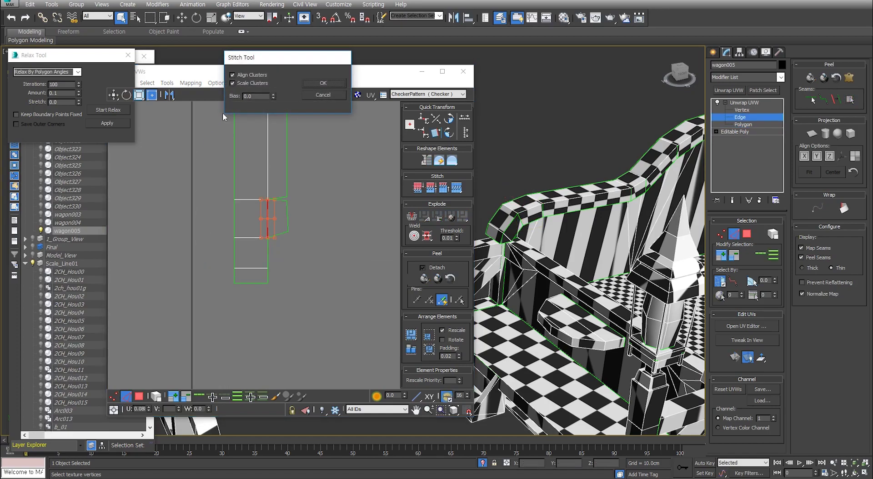
pyautogui.click(319, 83)
pyautogui.click(285, 248)
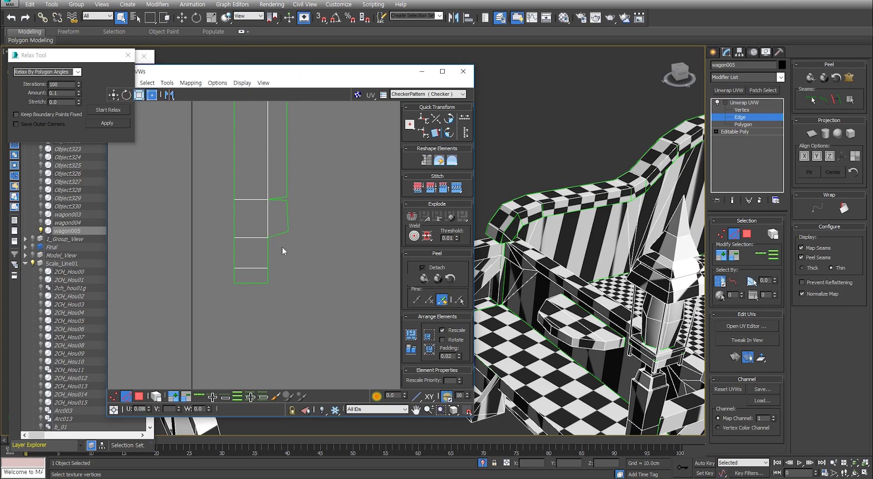
pyautogui.click(268, 251)
pyautogui.rightClick(267, 251)
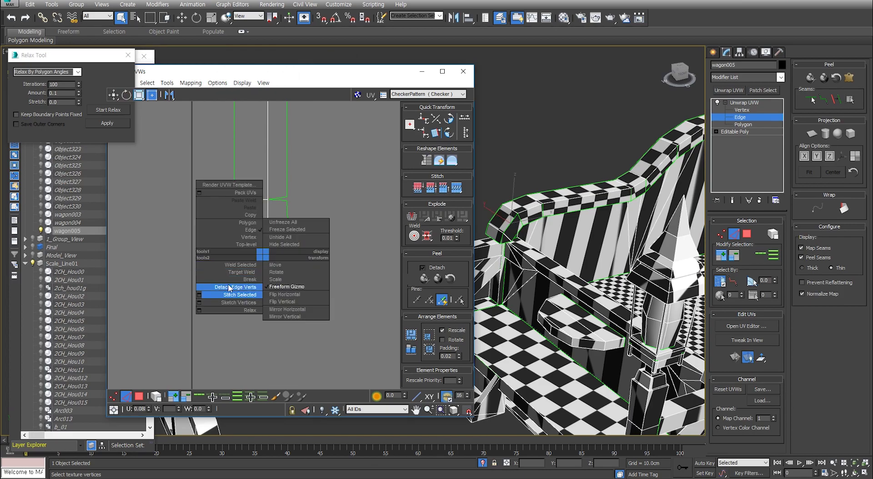
pyautogui.click(205, 290)
pyautogui.click(324, 94)
pyautogui.scroll(-5, 296, 249)
pyautogui.scroll(8, 292, 264)
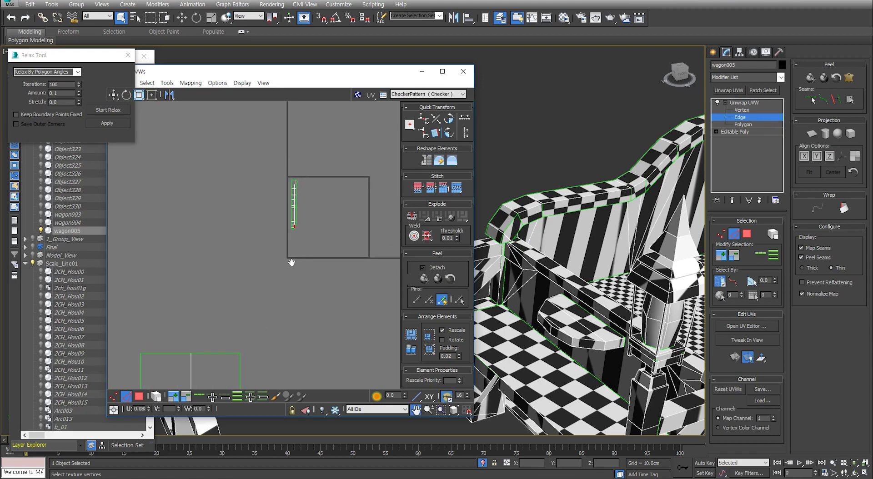
# Select the remaining side faces at the rim's curved lower end on the model and flatten them with a quick planar map.
pyautogui.press('3')
pyautogui.click(507, 236)
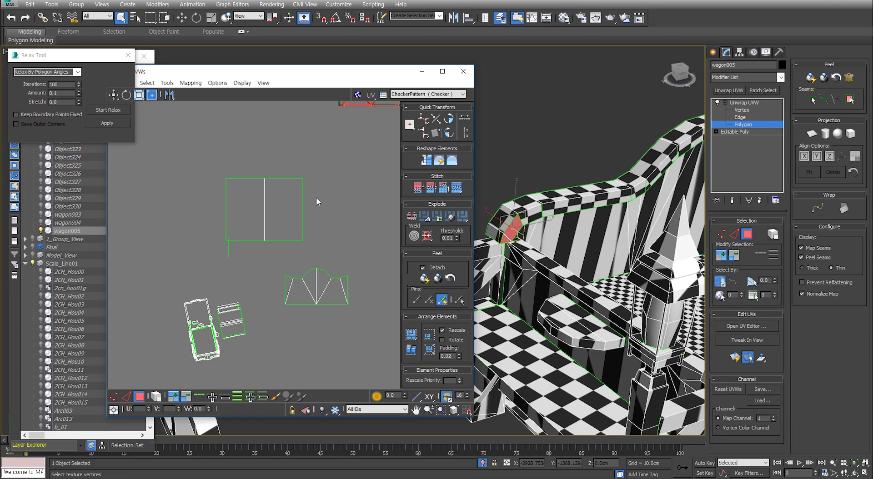
pyautogui.scroll(-3, 332, 182)
pyautogui.moveTo(331, 182); pyautogui.dragTo(302, 218, button='middle')
pyautogui.scroll(5, 319, 196)
pyautogui.scroll(6, 299, 234)
# Stitch the flattened end faces to the strip's side edge directly below the seventh side face.
pyautogui.press('2')
pyautogui.click(291, 269)
pyautogui.click(297, 270)
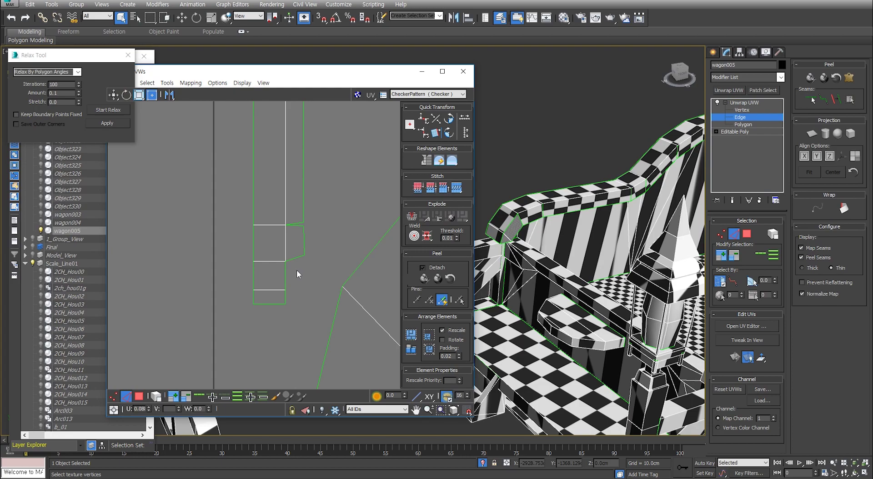
pyautogui.click(284, 275)
pyautogui.rightClick(282, 277)
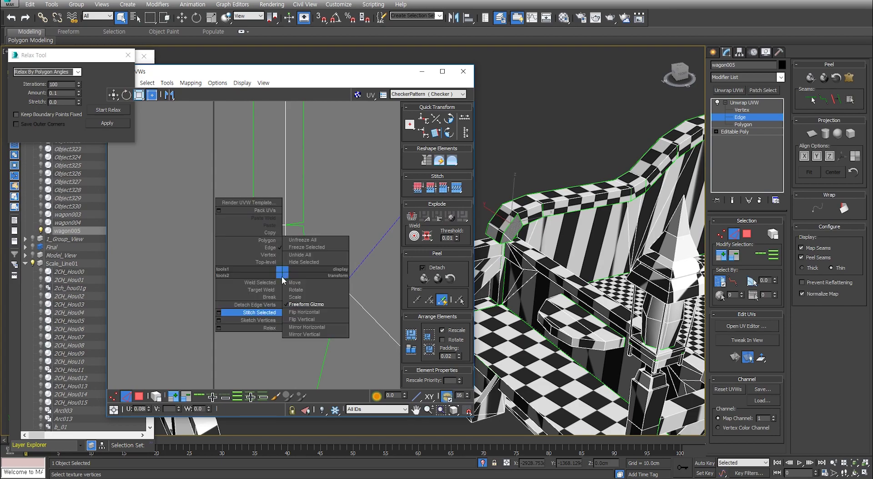
pyautogui.click(217, 310)
pyautogui.click(322, 83)
pyautogui.scroll(2, 305, 287)
pyautogui.scroll(2, 305, 286)
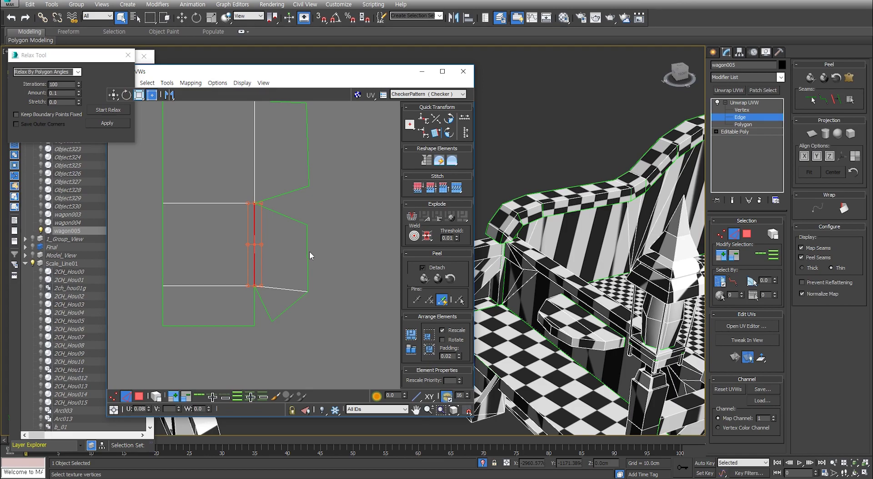
# Move the fourth side face's outer edge up and slightly outward to meet the outer corner of the face above.
pyautogui.scroll(-3, 310, 251)
pyautogui.moveTo(313, 204); pyautogui.dragTo(302, 221, button='middle')
pyautogui.scroll(-1, 302, 220)
pyautogui.press('3')
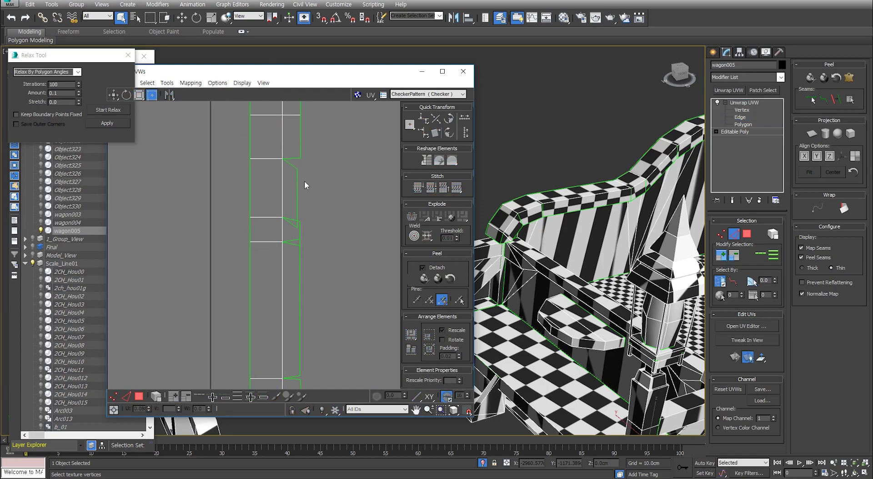
pyautogui.scroll(1, 301, 214)
pyautogui.press('2')
pyautogui.scroll(1, 289, 242)
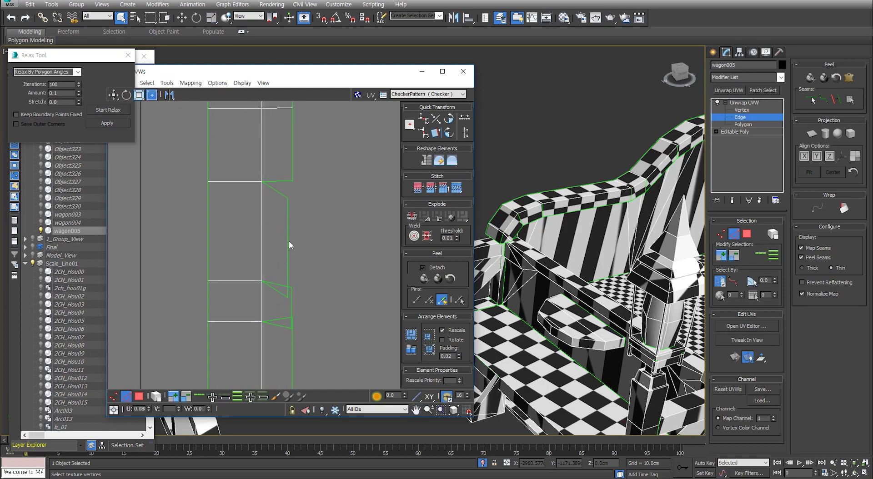
pyautogui.click(288, 230)
pyautogui.scroll(6, 647, 199)
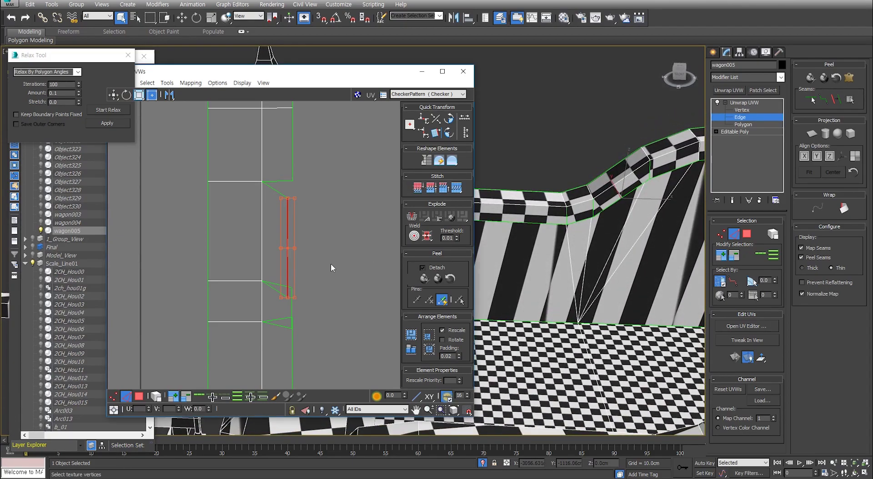
pyautogui.moveTo(293, 242); pyautogui.dragTo(295, 223)
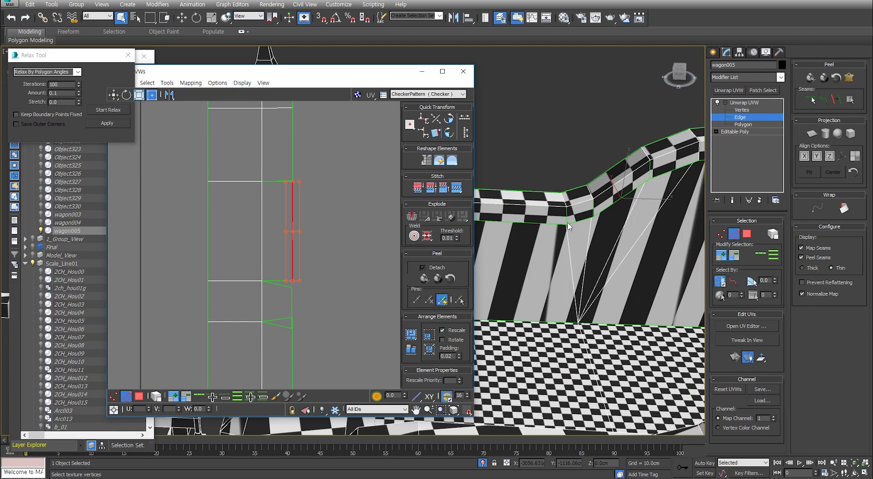
# Move the short fifth side face's outer edge up slightly to meet the fourth face's lower outer corner.
pyautogui.scroll(3, 608, 196)
pyautogui.keyDown('alt'); pyautogui.moveTo(608, 196); pyautogui.dragTo(590, 223, button='middle'); pyautogui.keyUp('alt')
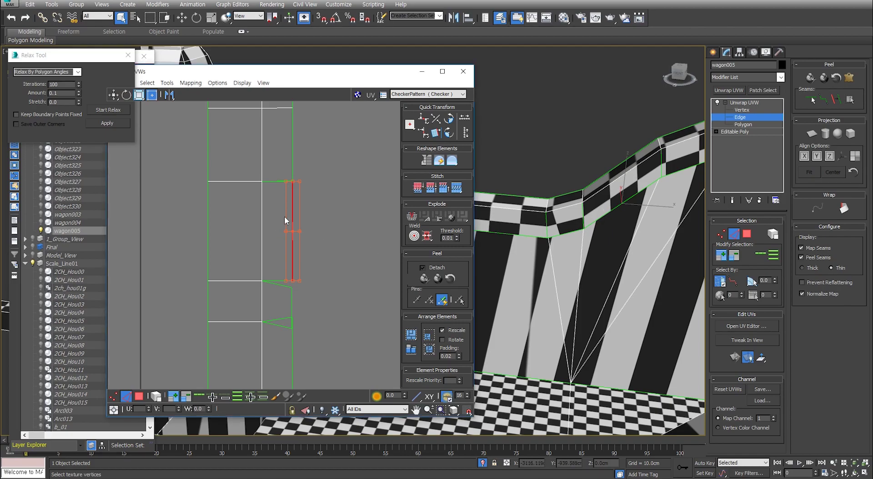
pyautogui.moveTo(275, 303); pyautogui.dragTo(289, 273, button='middle')
pyautogui.click(302, 275)
pyautogui.click(306, 275)
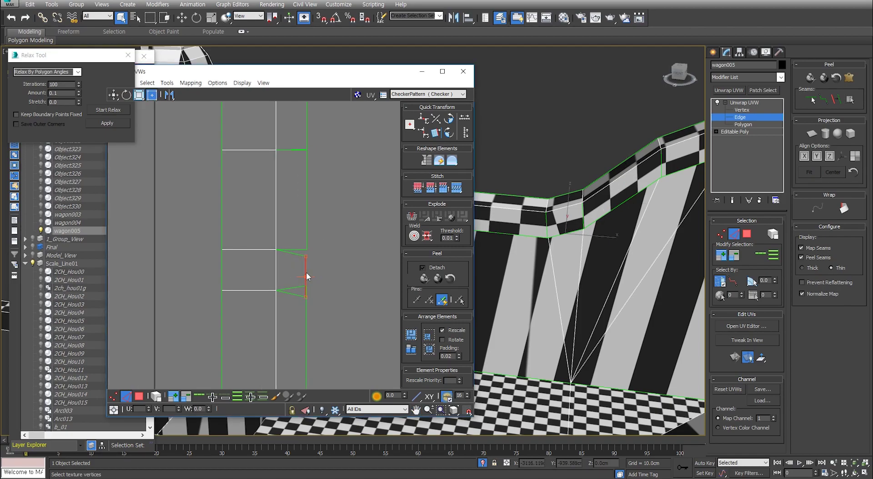
pyautogui.moveTo(305, 279); pyautogui.dragTo(306, 276)
# Move the long sixth side face's outer edge down slightly to line its ends up with the strip's cross edges.
pyautogui.moveTo(310, 322); pyautogui.dragTo(335, 255, button='middle')
pyautogui.click(326, 278)
pyautogui.click(331, 275)
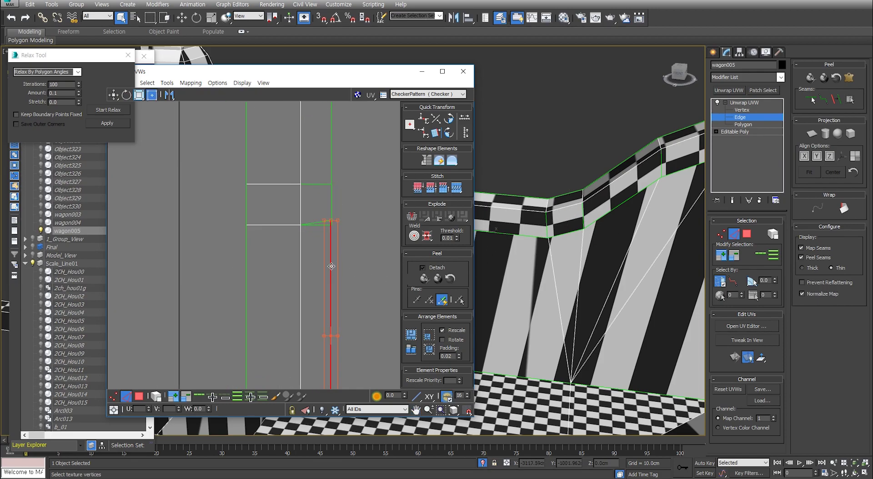
pyautogui.scroll(-6, 332, 268)
pyautogui.scroll(5, 340, 264)
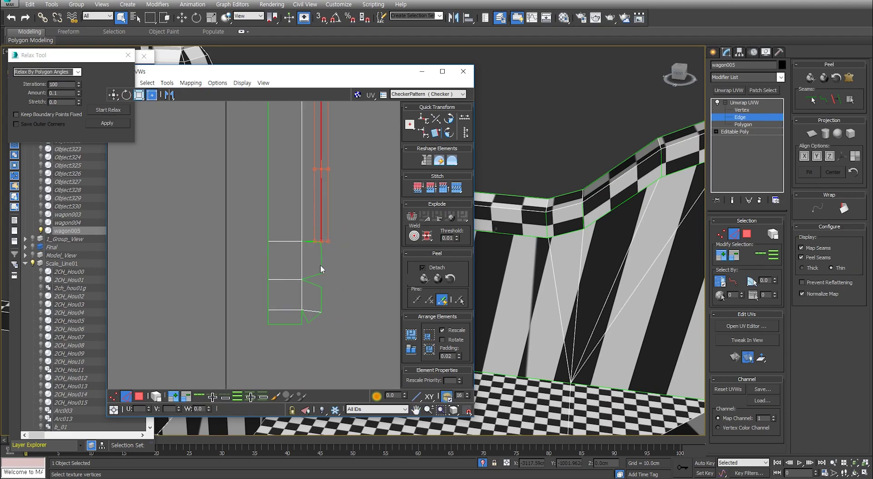
# Move the seventh side face's outer edge up slightly to meet the long face's lower outer corner.
pyautogui.scroll(5, 322, 258)
pyautogui.click(320, 258)
pyautogui.click(323, 260)
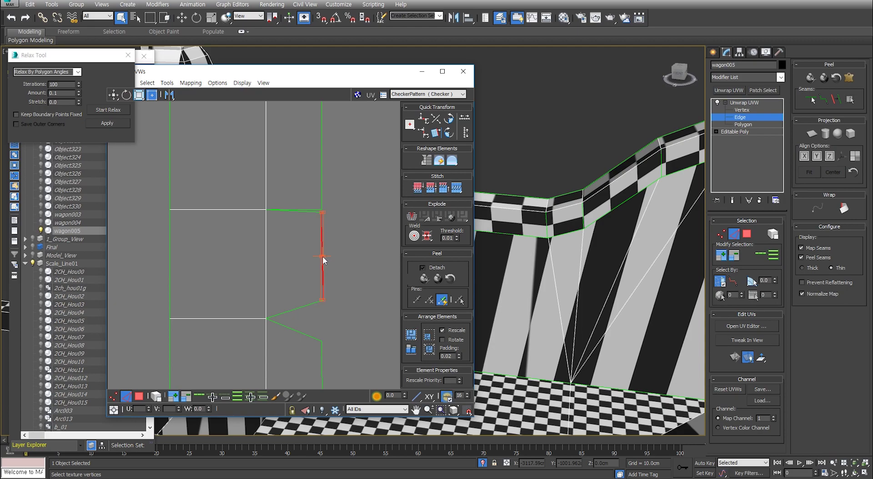
pyautogui.keyDown('alt'); pyautogui.moveTo(560, 249); pyautogui.dragTo(538, 226, button='middle'); pyautogui.keyUp('alt')
pyautogui.scroll(3, 544, 221)
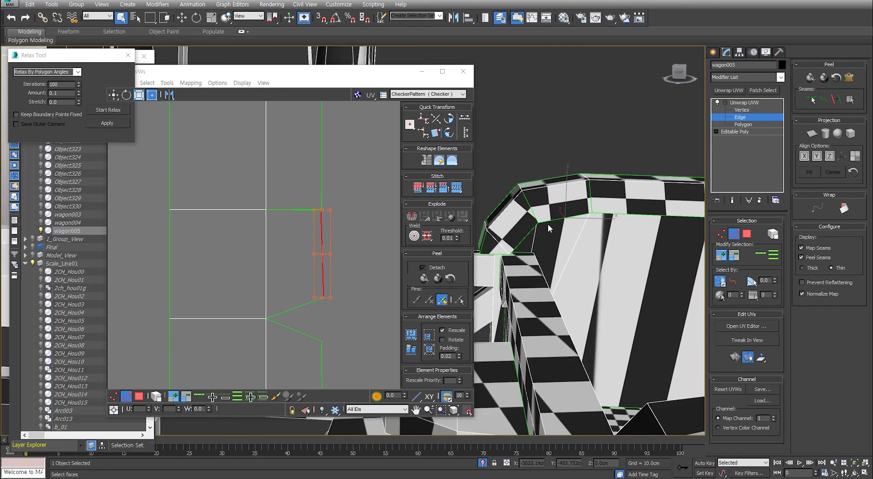
pyautogui.scroll(-2, 339, 257)
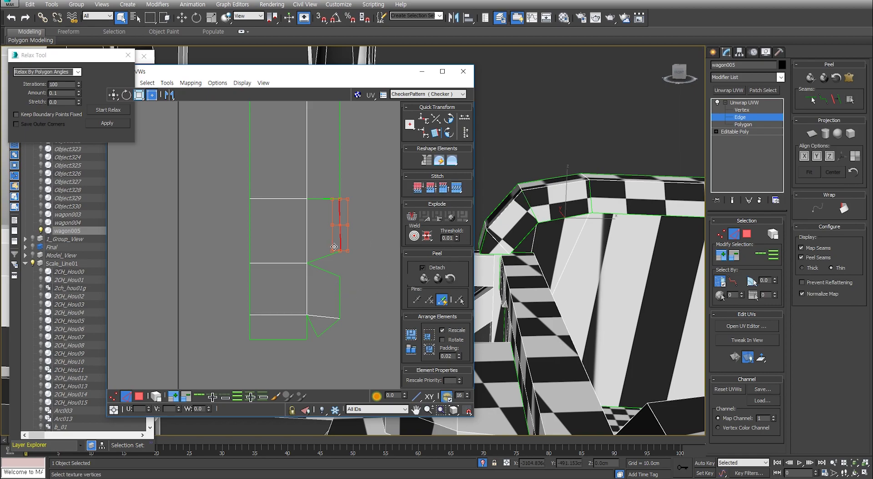
pyautogui.scroll(2, 333, 218)
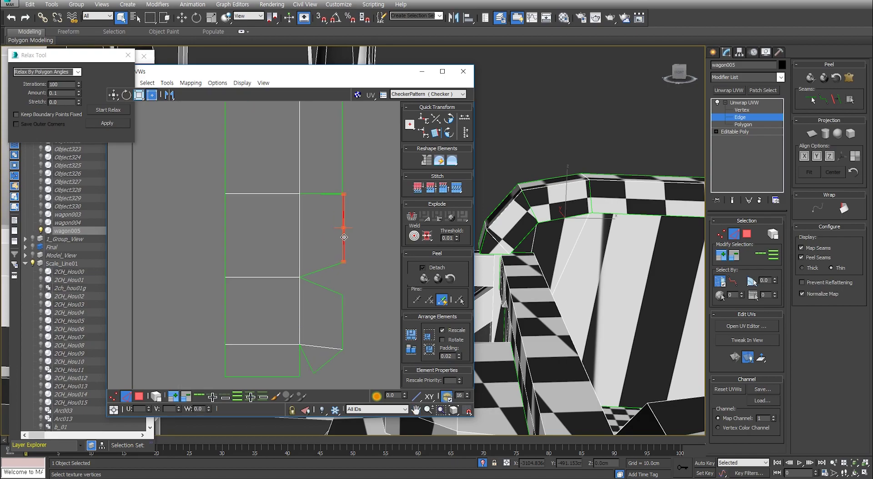
# Weld the overlapping corner vertices where neighbouring side faces meet along their outer edge.
pyautogui.scroll(-2, 361, 223)
pyautogui.press('1')
pyautogui.rightClick(334, 211)
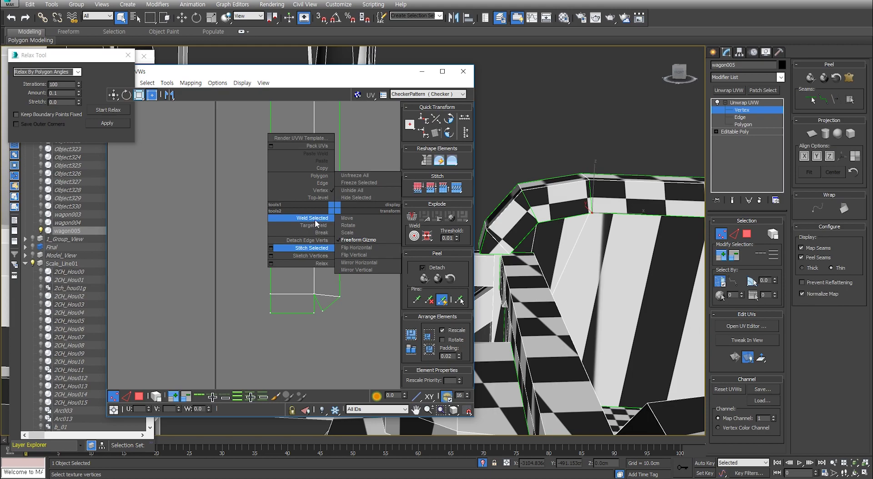
pyautogui.click(300, 221)
pyautogui.moveTo(345, 203); pyautogui.dragTo(340, 255, button='middle')
pyautogui.moveTo(343, 219); pyautogui.dragTo(325, 249)
pyautogui.rightClick(331, 232)
pyautogui.click(312, 239)
pyautogui.rightClick(331, 186)
pyautogui.click(315, 196)
# Examine the slanted edge between the lowest four-sided side face and the triangular face, locating it on the model.
pyautogui.moveTo(335, 291); pyautogui.dragTo(347, 196, button='middle')
pyautogui.scroll(1, 337, 263)
pyautogui.scroll(5, 336, 267)
pyautogui.press('2')
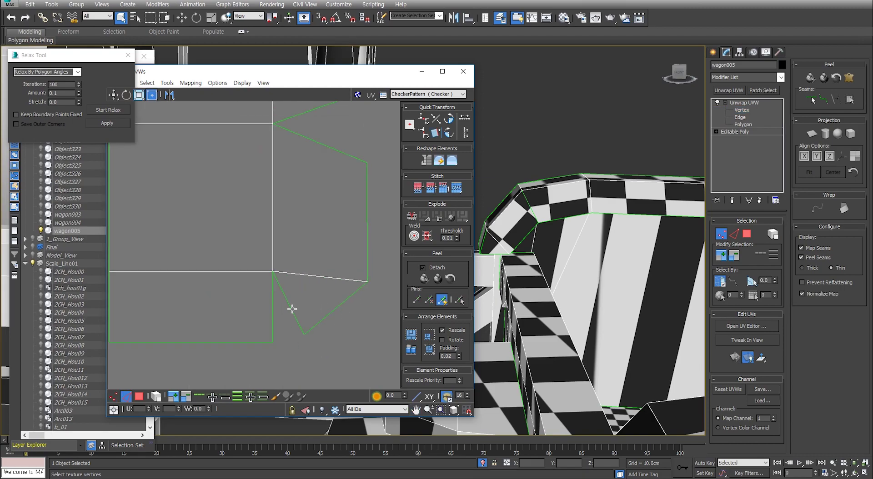
pyautogui.click(291, 309)
pyautogui.click(353, 317)
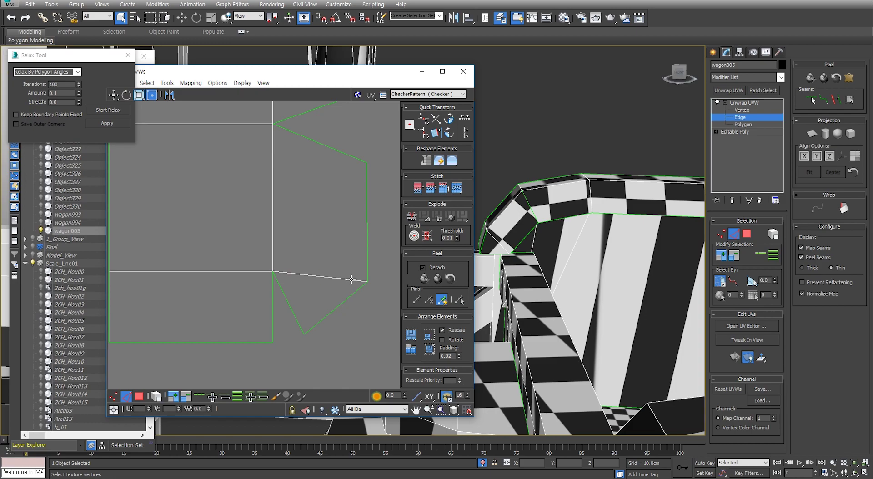
pyautogui.click(352, 279)
pyautogui.rightClick(352, 280)
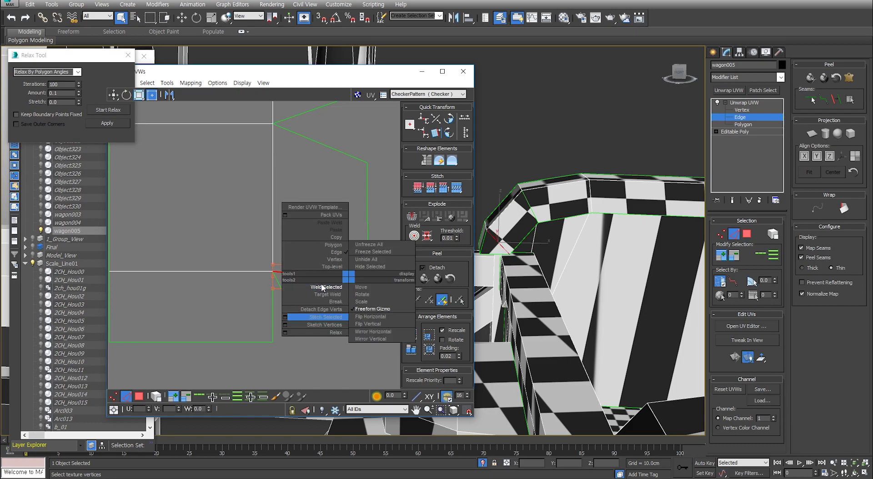
pyautogui.click(369, 206)
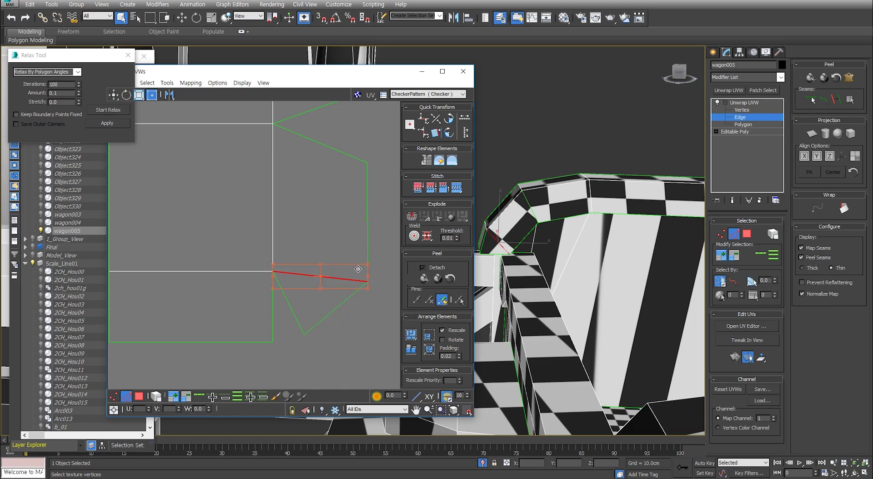
pyautogui.moveTo(513, 241); pyautogui.dragTo(544, 242, button='middle')
pyautogui.scroll(3, 545, 245)
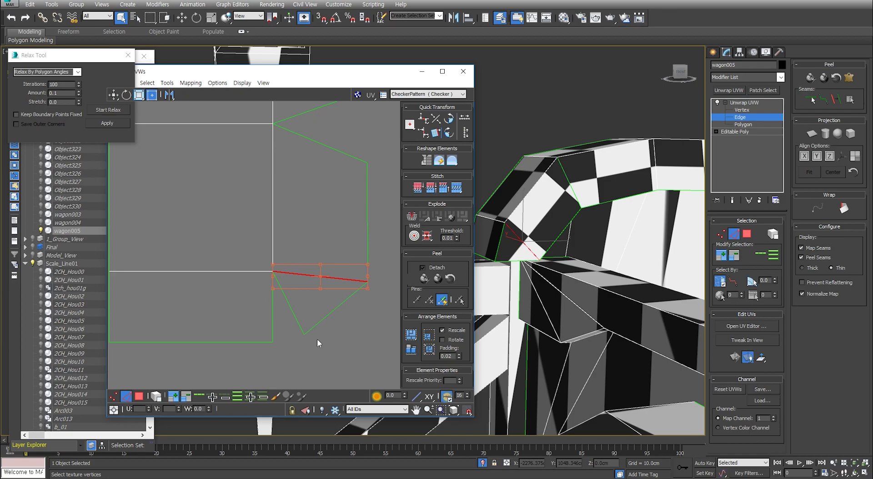
# Break the triangular end face off the rim shell and move it diagonally down, clear of the neighbouring faces.
pyautogui.press('3')
pyautogui.click(316, 301)
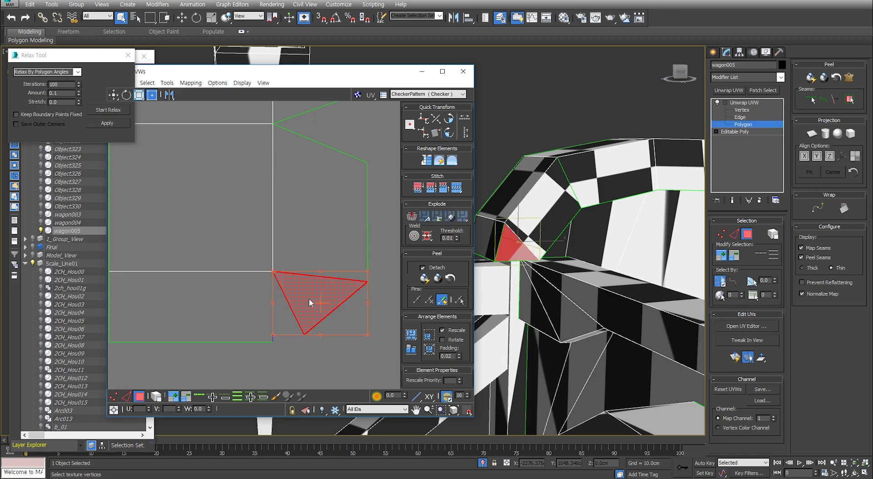
pyautogui.rightClick(308, 298)
pyautogui.click(278, 331)
pyautogui.moveTo(306, 304); pyautogui.dragTo(336, 340)
# Stitch the detached triangular face to the side edge of the top strip's lowest segment.
pyautogui.press('2')
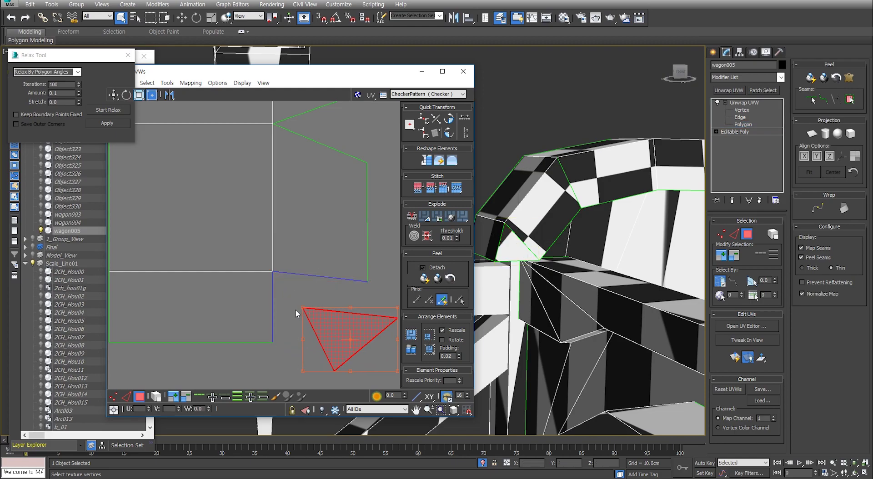
pyautogui.click(272, 302)
pyautogui.rightClick(272, 301)
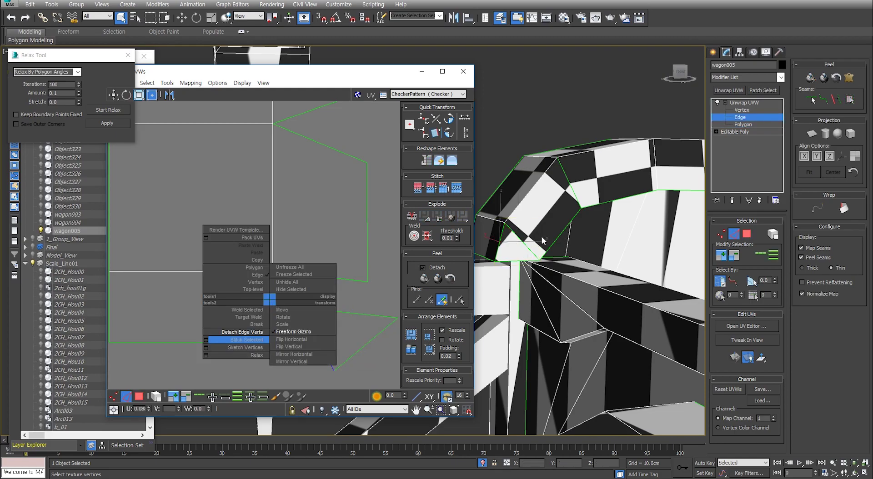
pyautogui.click(249, 341)
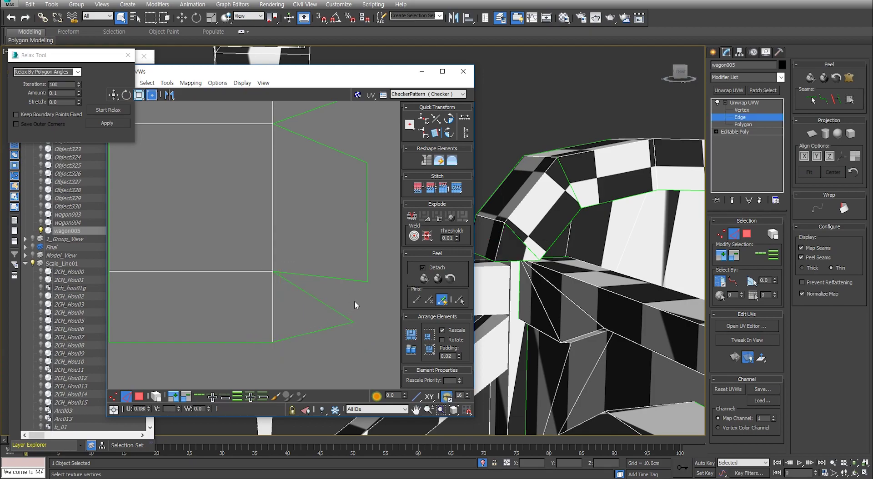
# Move the outer edge of the lowest four-sided side face down and slightly inward to meet the triangle's outer corner.
pyautogui.moveTo(368, 265); pyautogui.dragTo(349, 276, button='middle')
pyautogui.click(349, 251)
pyautogui.scroll(-2, 350, 234)
pyautogui.moveTo(352, 213); pyautogui.dragTo(341, 240, button='middle')
pyautogui.moveTo(344, 249); pyautogui.dragTo(337, 274)
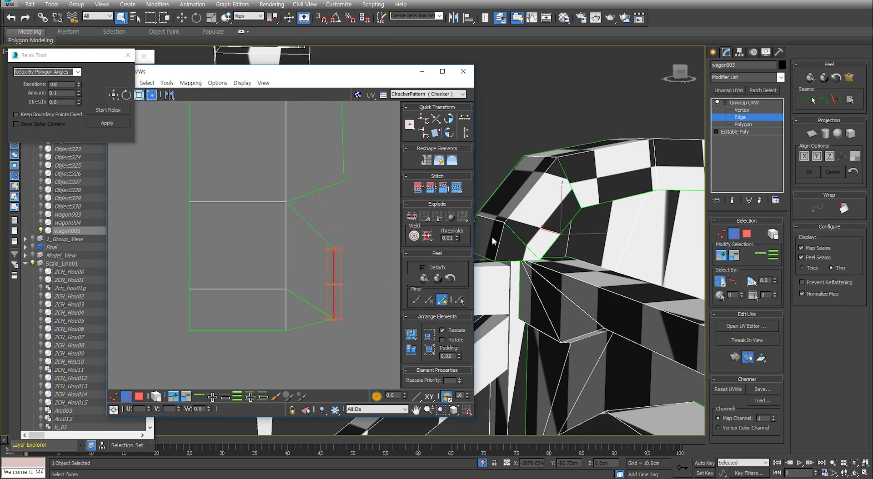
# Stitch the slanted edge shared by the lowest four-sided side face and the triangular face.
pyautogui.click(318, 322)
pyautogui.click(318, 309)
pyautogui.rightClick(317, 306)
pyautogui.click(297, 344)
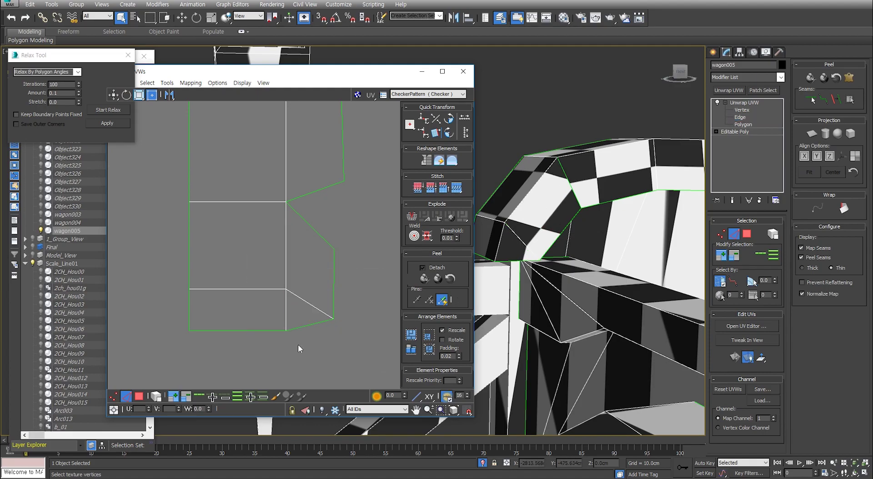
# Select the side faces' outer-edge vertices along the rim shell, leaving out the uppermost corner.
pyautogui.scroll(-2, 339, 274)
pyautogui.moveTo(339, 248); pyautogui.dragTo(308, 286, button='middle')
pyautogui.scroll(-4, 309, 282)
pyautogui.moveTo(323, 238); pyautogui.dragTo(306, 256, button='middle')
pyautogui.scroll(-3, 585, 222)
pyautogui.moveTo(587, 221); pyautogui.dragTo(539, 207, button='middle')
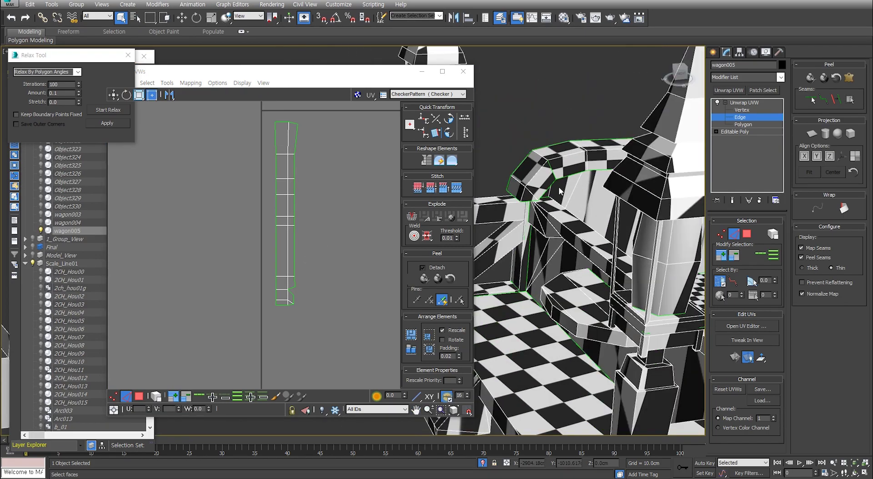
pyautogui.press('1')
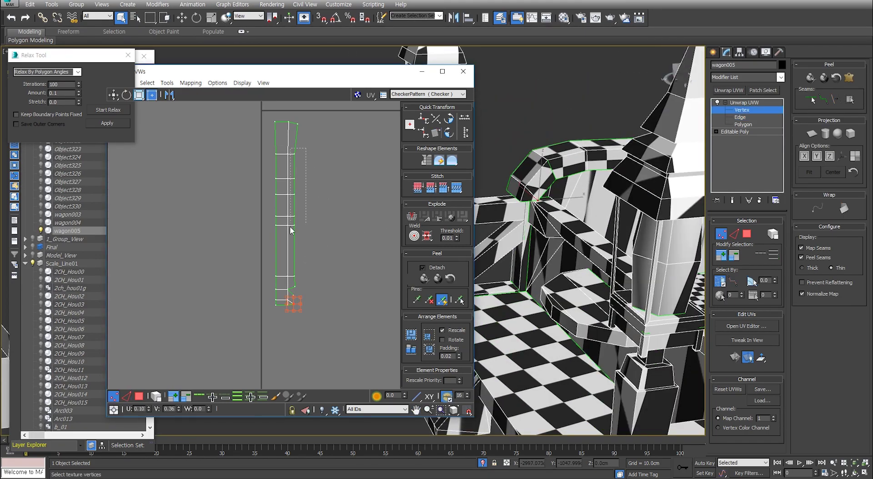
pyautogui.doubleClick(290, 310)
pyautogui.scroll(2, 296, 302)
pyautogui.scroll(1, 295, 305)
pyautogui.moveTo(279, 320); pyautogui.dragTo(279, 318)
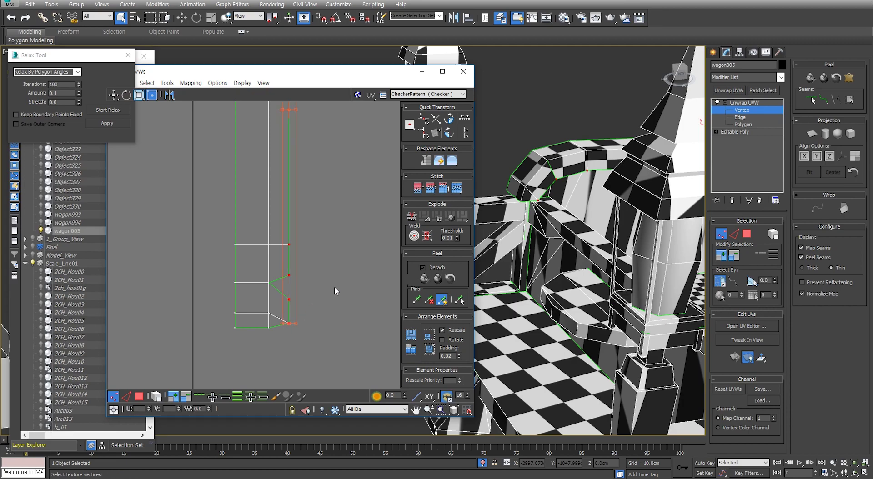
pyautogui.scroll(-2, 317, 296)
pyautogui.scroll(2, 283, 322)
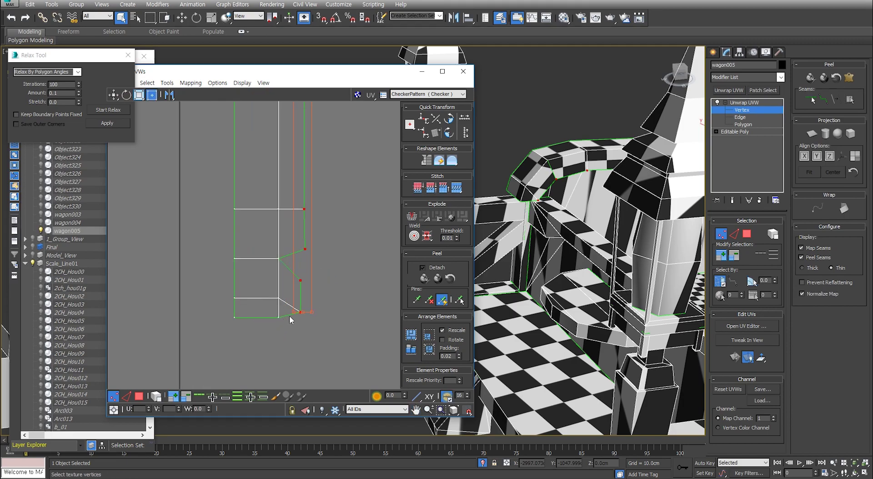
# Try to scale the selected outer-edge vertices horizontally into one line, and undo the change.
pyautogui.moveTo(296, 313); pyautogui.dragTo(303, 319)
pyautogui.moveTo(293, 314); pyautogui.dragTo(296, 313)
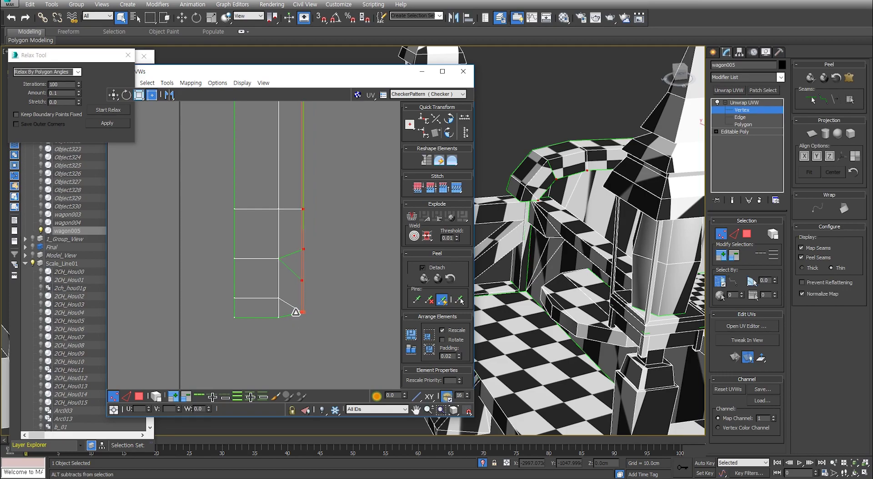
pyautogui.hotkey('ctrl', 'z')
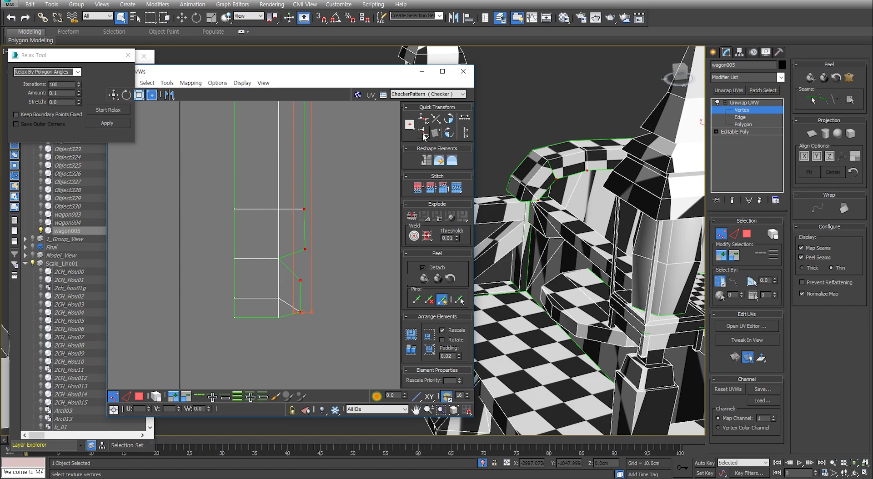
# Align the selected outer-edge vertices of the side faces into one straight vertical line.
pyautogui.scroll(-2, 339, 210)
pyautogui.scroll(-2, 344, 210)
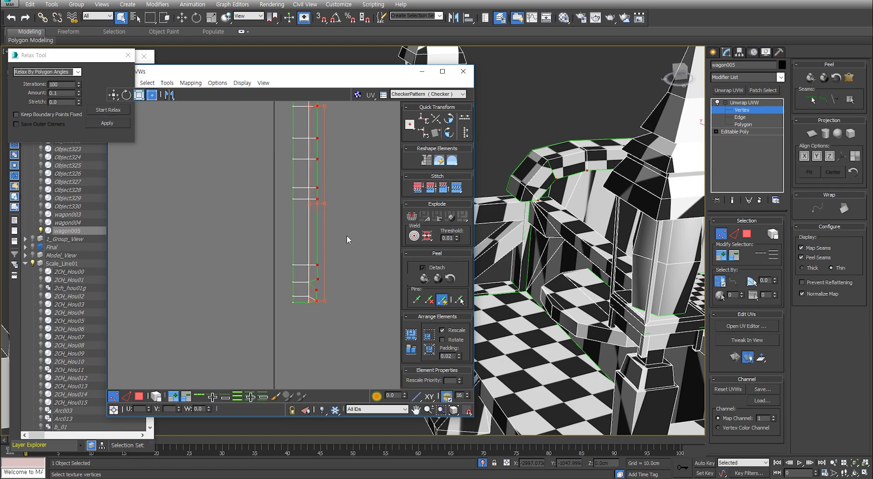
pyautogui.click(426, 135)
# Examine the straightened lower end of the rim shell and the checker pattern on the model's rim.
pyautogui.scroll(-2, 327, 276)
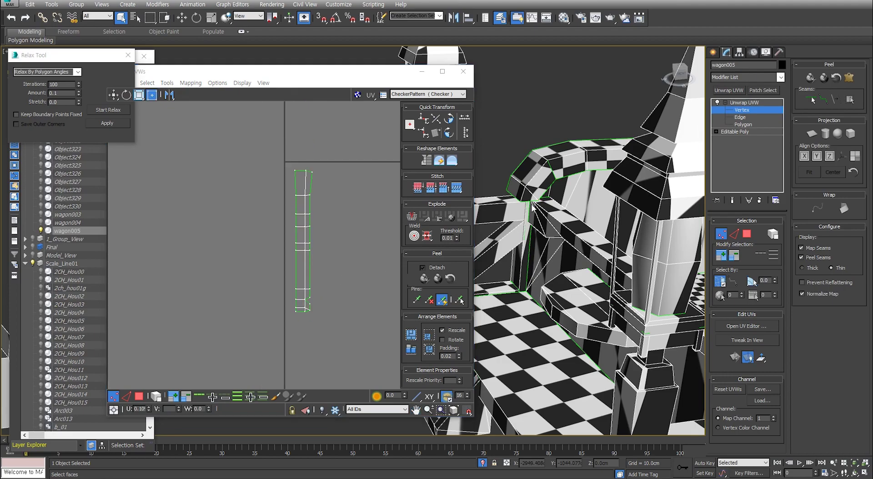
pyautogui.scroll(5, 582, 182)
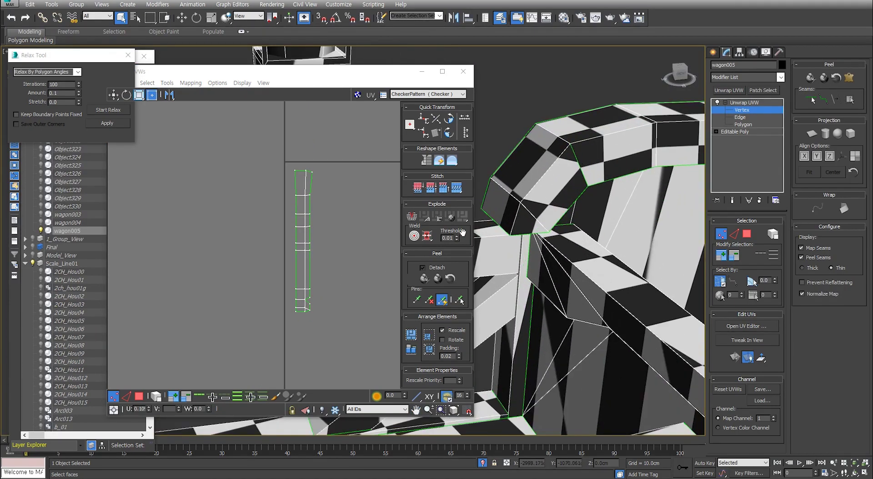
pyautogui.scroll(6, 298, 271)
pyautogui.scroll(2, 296, 272)
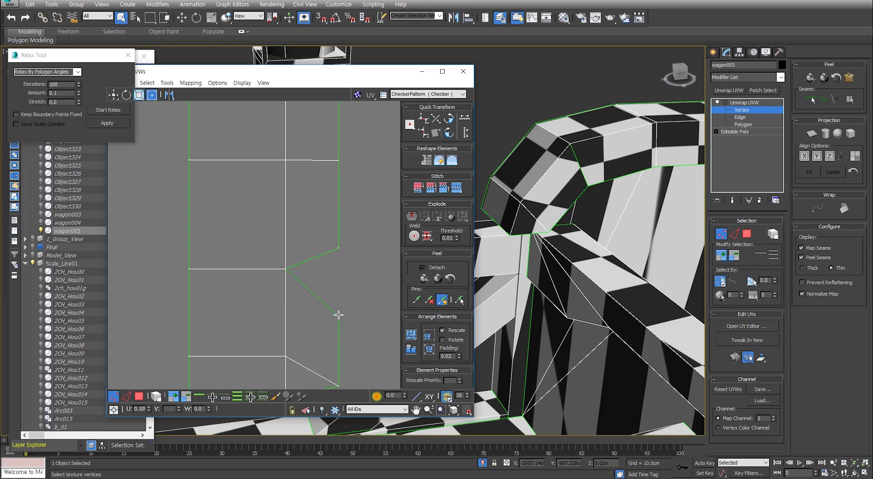
pyautogui.scroll(-8, 347, 292)
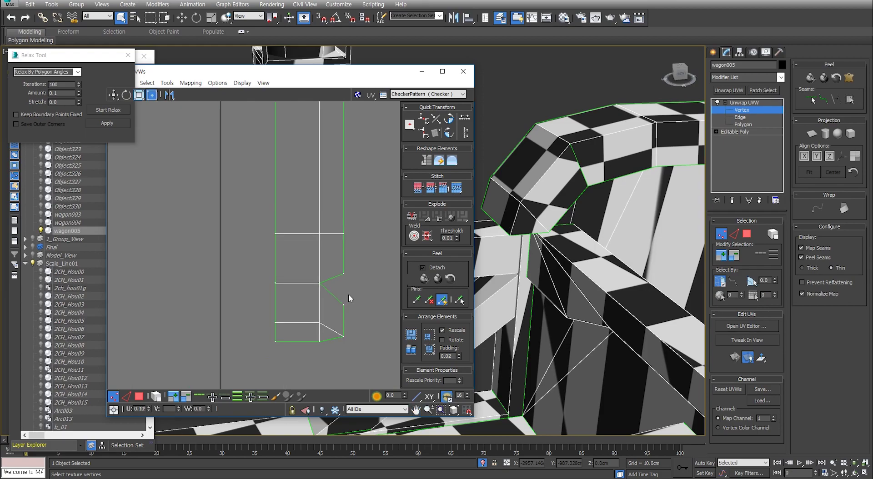
pyautogui.keyDown('alt'); pyautogui.moveTo(523, 255); pyautogui.dragTo(610, 235, button='middle'); pyautogui.keyUp('alt')
pyautogui.scroll(-10, 559, 251)
pyautogui.scroll(8, 599, 273)
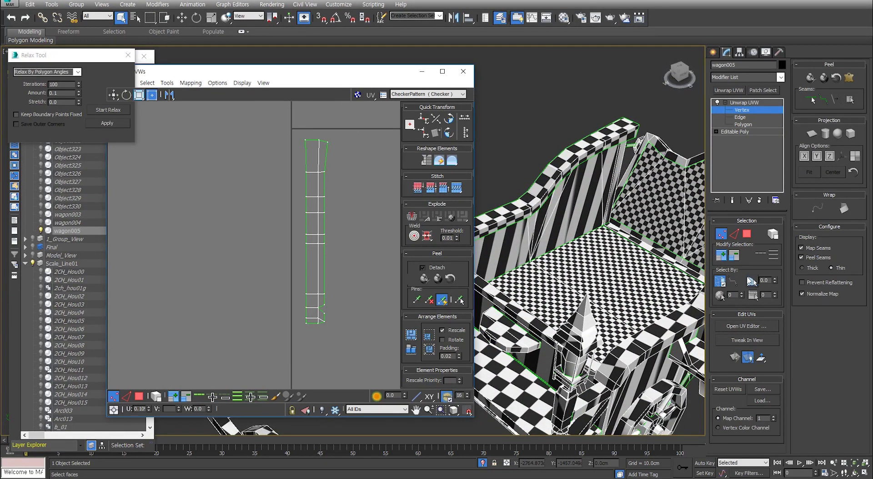
# Highlight the complete rim shell on the model, clear the selection and inspect the checker pattern across the wagon.
pyautogui.press('3')
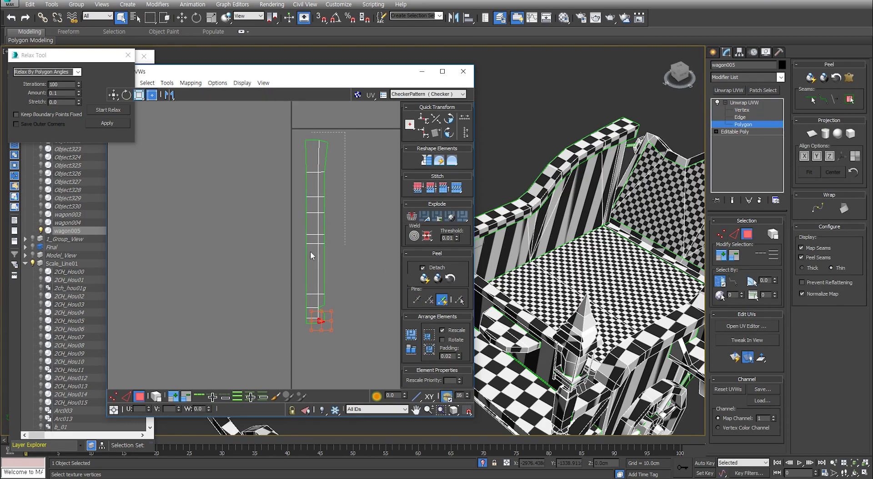
pyautogui.click(312, 247)
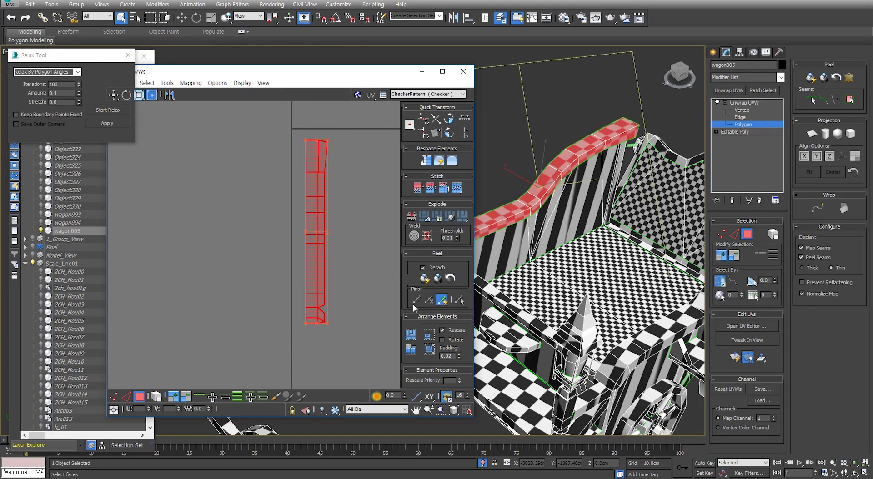
pyautogui.click(335, 294)
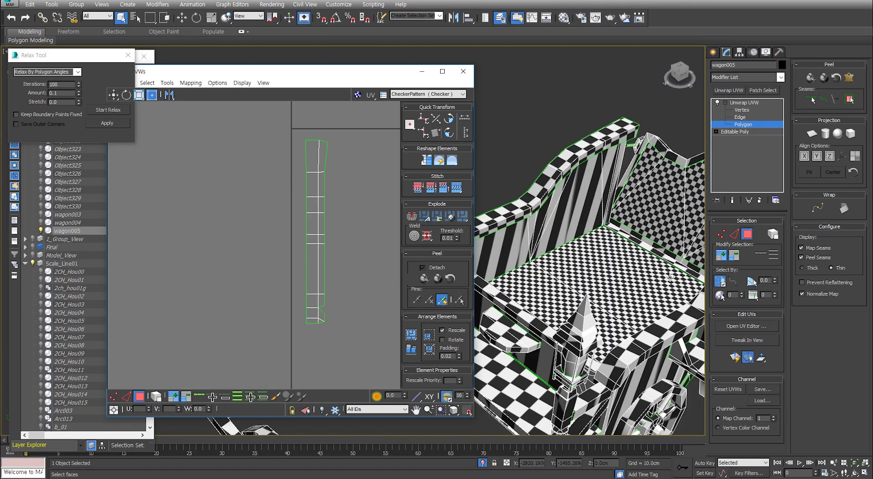
pyautogui.moveTo(613, 328); pyautogui.dragTo(569, 249, button='middle')
pyautogui.scroll(-3, 586, 246)
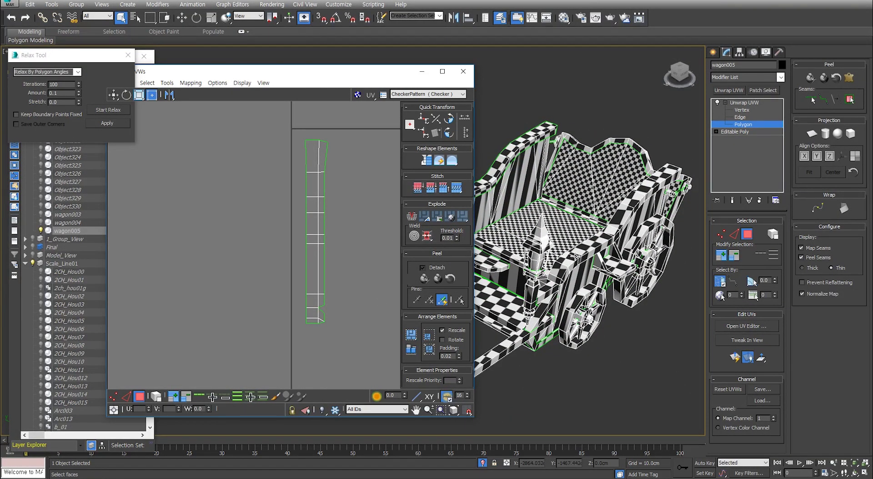
pyautogui.middleClick(610, 269)
pyautogui.keyDown('alt'); pyautogui.moveTo(584, 263); pyautogui.dragTo(553, 248, button='middle'); pyautogui.keyUp('alt')
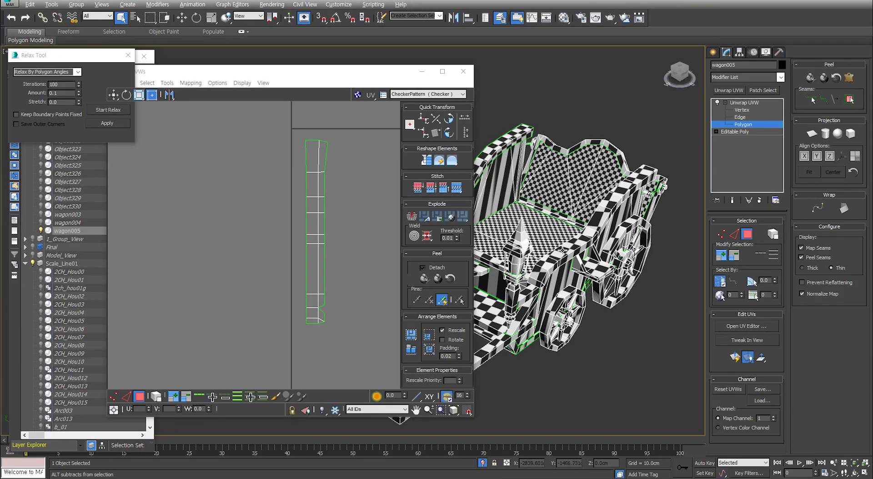
pyautogui.keyDown('alt'); pyautogui.moveTo(569, 254); pyautogui.dragTo(566, 241, button='middle'); pyautogui.keyUp('alt')
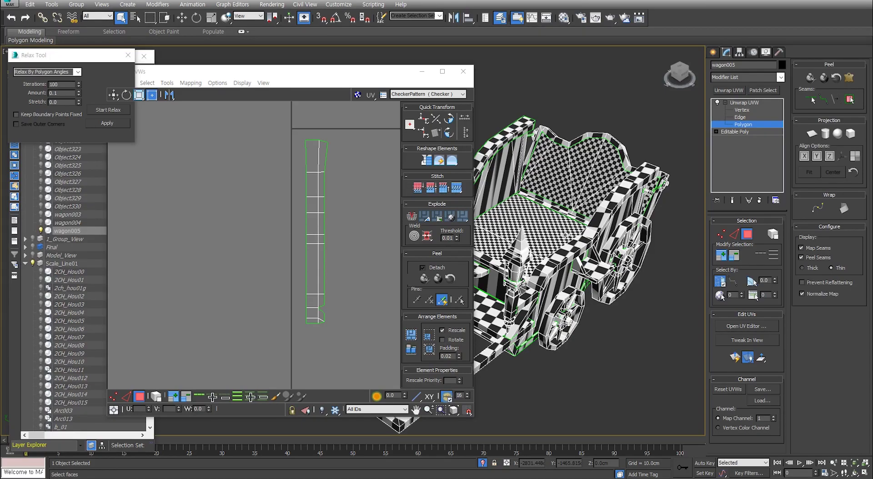
pyautogui.keyDown('alt'); pyautogui.moveTo(561, 252); pyautogui.dragTo(562, 242, button='middle'); pyautogui.keyUp('alt')
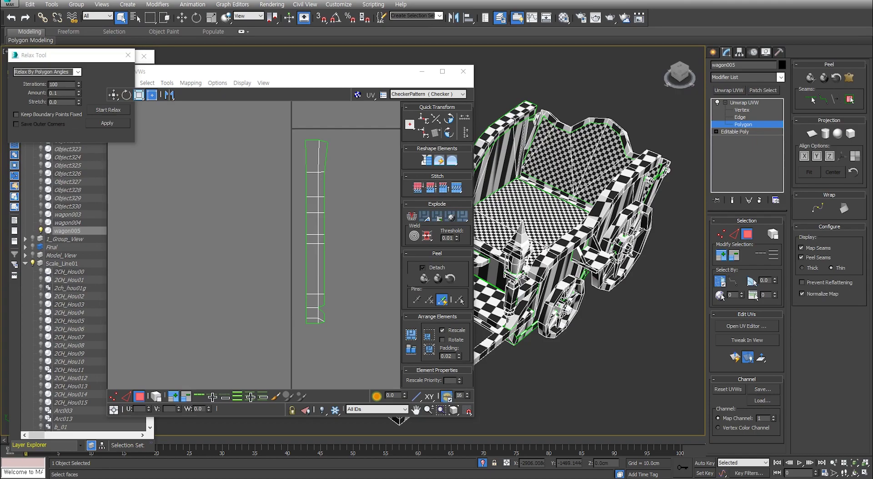
# Select all polygons of the rim shell and shift the UV editor window to view the highlighted rim on the wagon.
pyautogui.moveTo(340, 224); pyautogui.dragTo(356, 327)
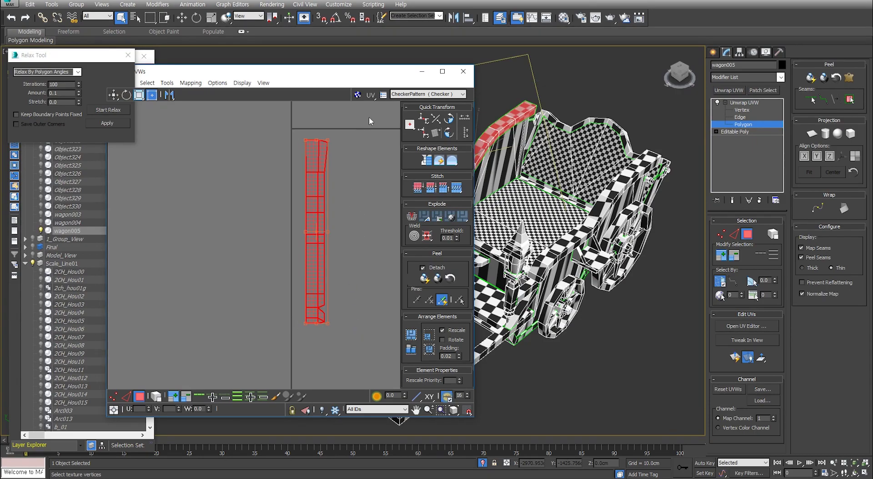
pyautogui.moveTo(387, 75); pyautogui.dragTo(363, 83)
pyautogui.keyDown('alt'); pyautogui.moveTo(514, 222); pyautogui.dragTo(521, 224, button='middle'); pyautogui.keyUp('alt')
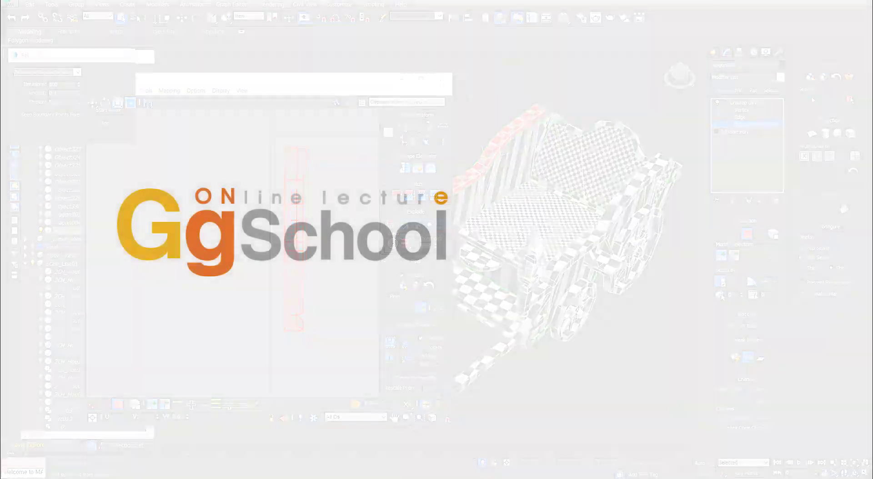